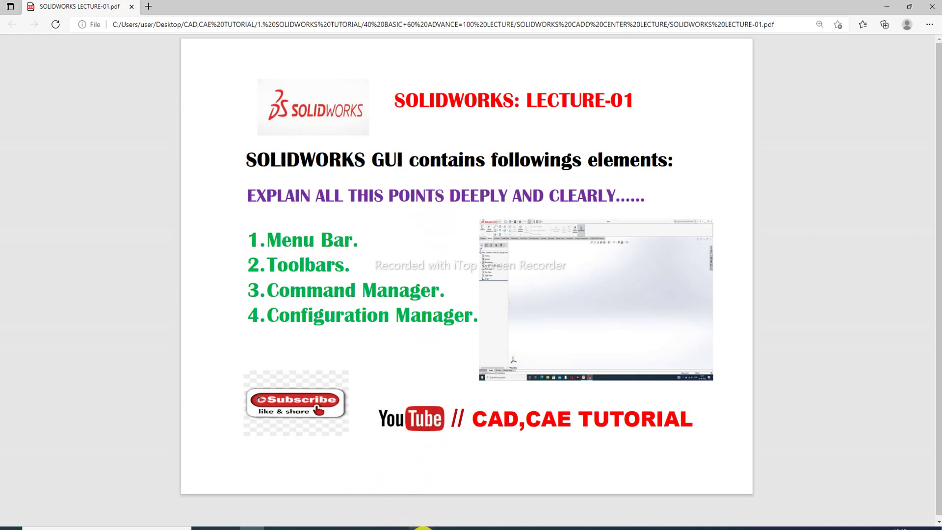
# - Glance at the lecture slide, then settle on the empty SOLIDWORKS Part1 window
pyautogui.click(408, 528)
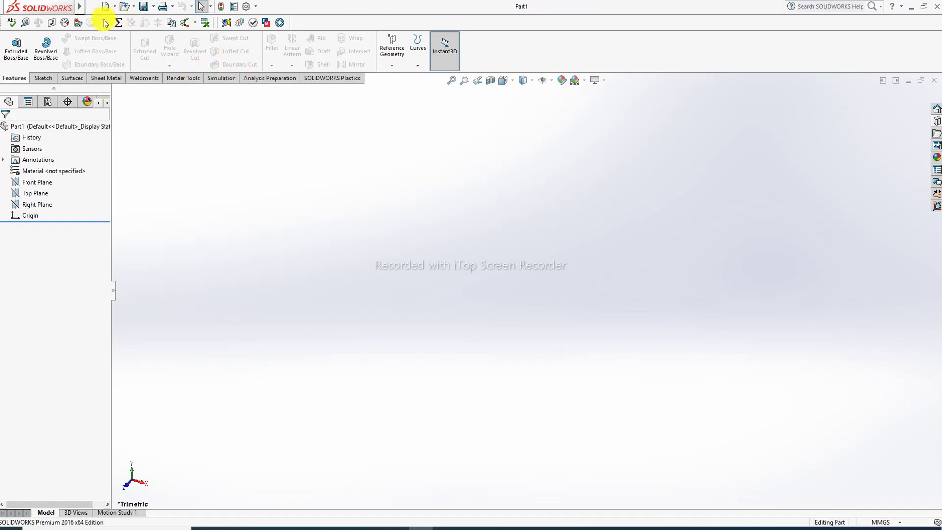
pyautogui.click(252, 528)
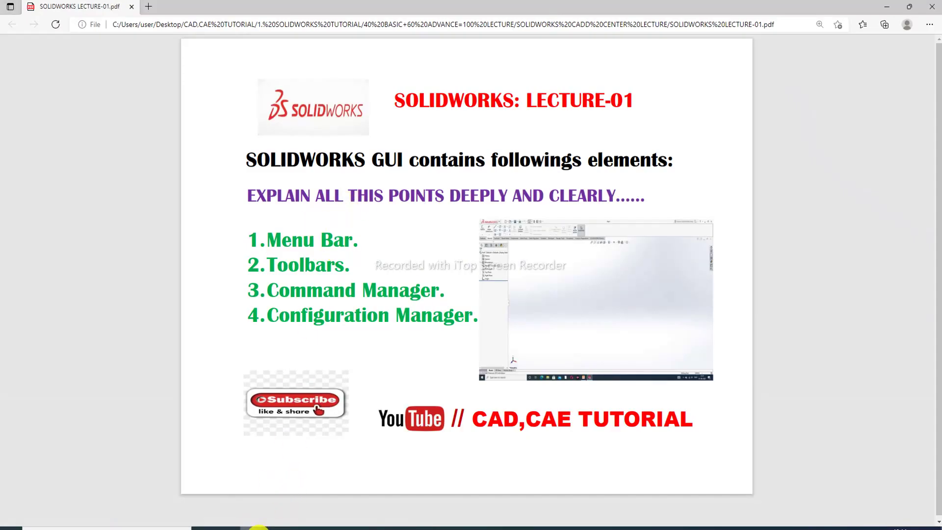
pyautogui.click(252, 527)
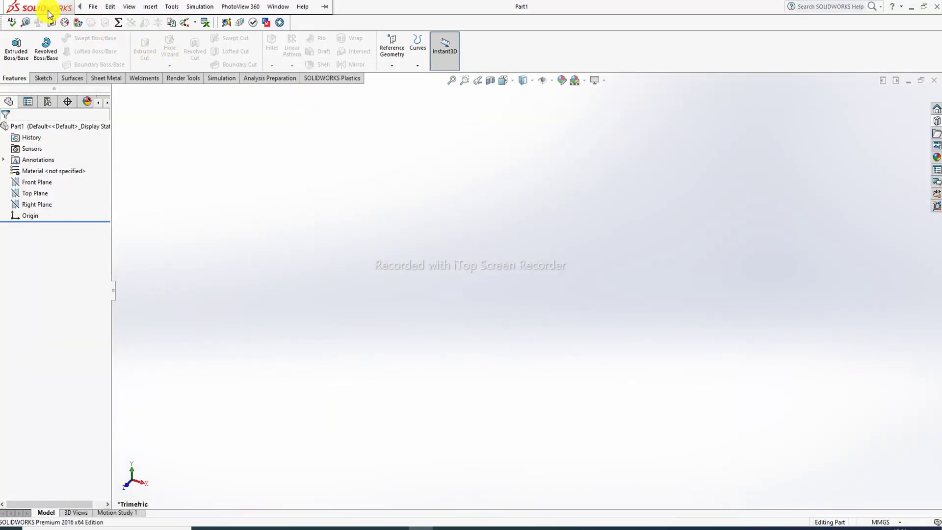
pyautogui.moveTo(40, 7)
pyautogui.click(92, 6)
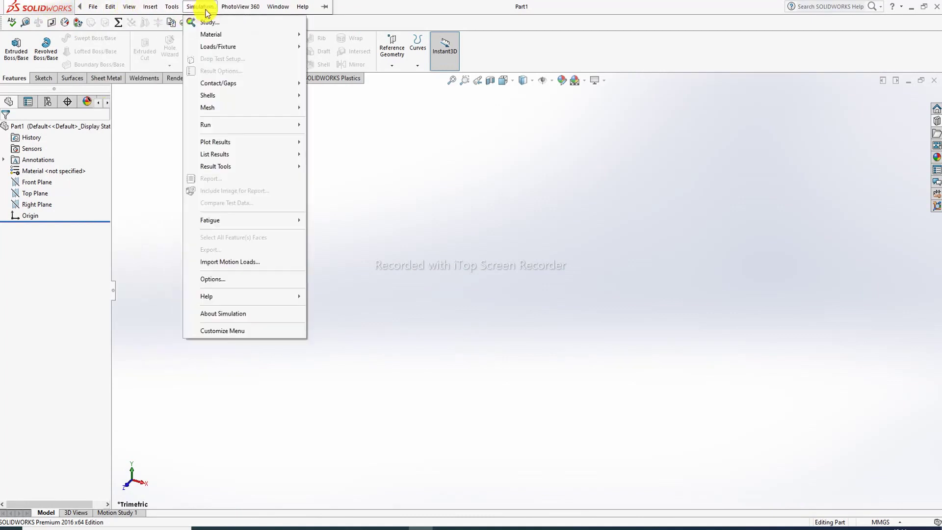
pyautogui.click(302, 7)
pyautogui.click(92, 6)
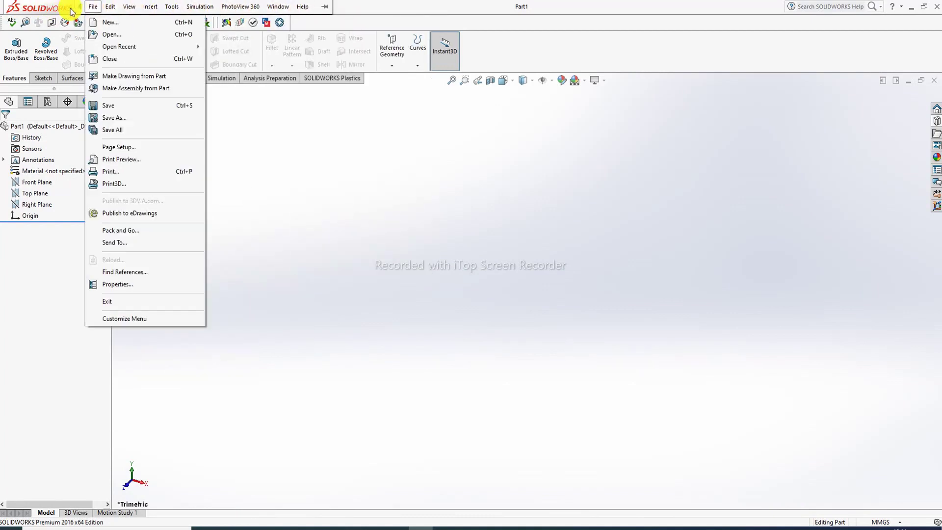
pyautogui.click(109, 7)
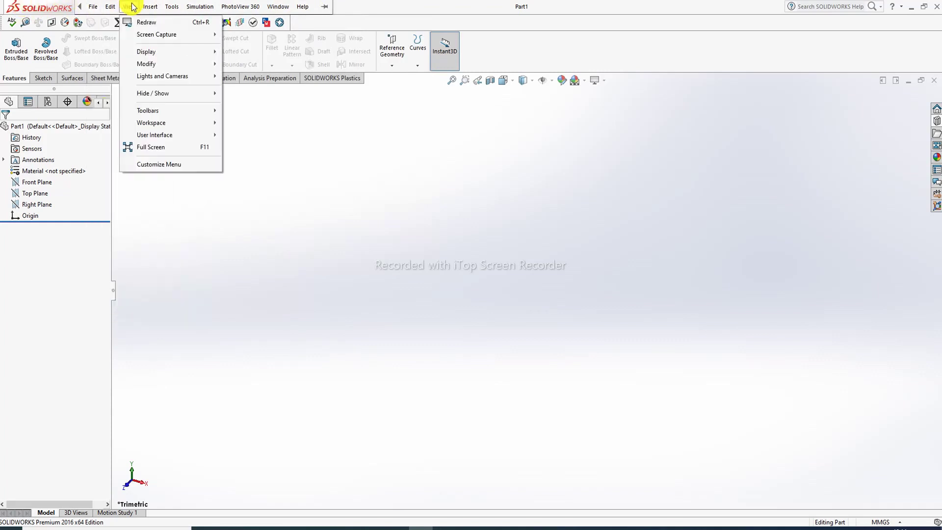
pyautogui.click(206, 400)
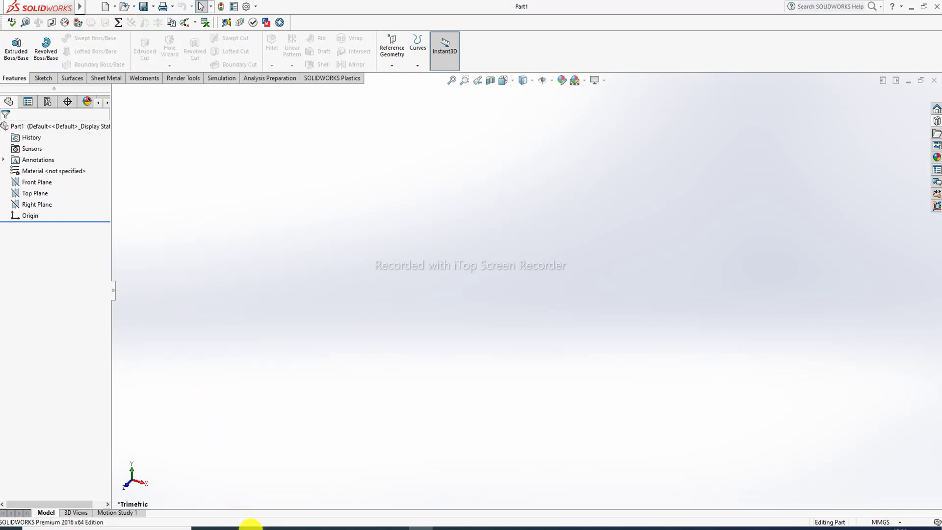
# - Check the lecture slide, then compare the Sketch and Features CommandManager tabs in Part1
pyautogui.click(248, 527)
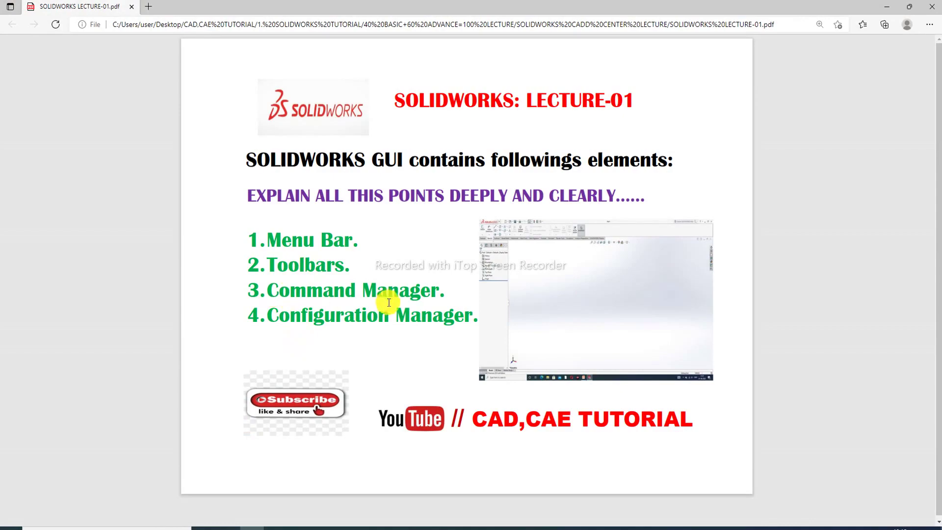
pyautogui.click(252, 527)
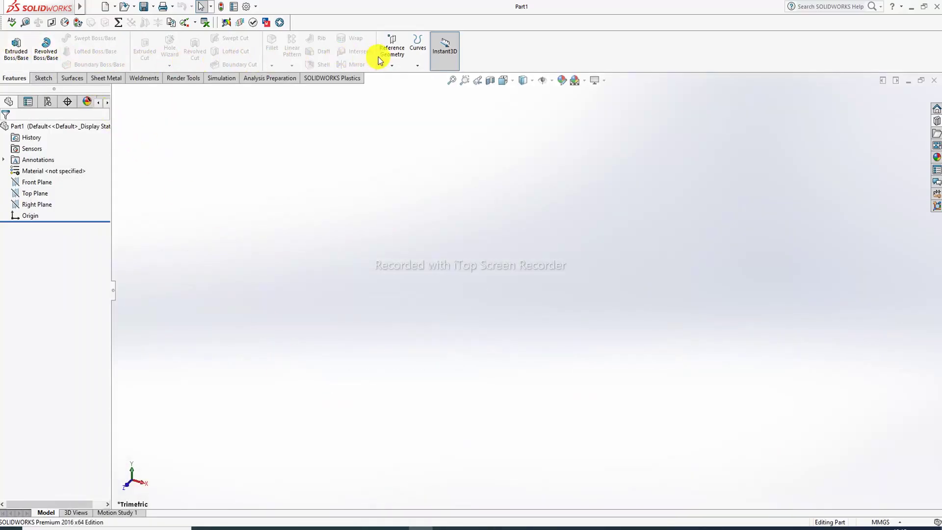
pyautogui.click(44, 78)
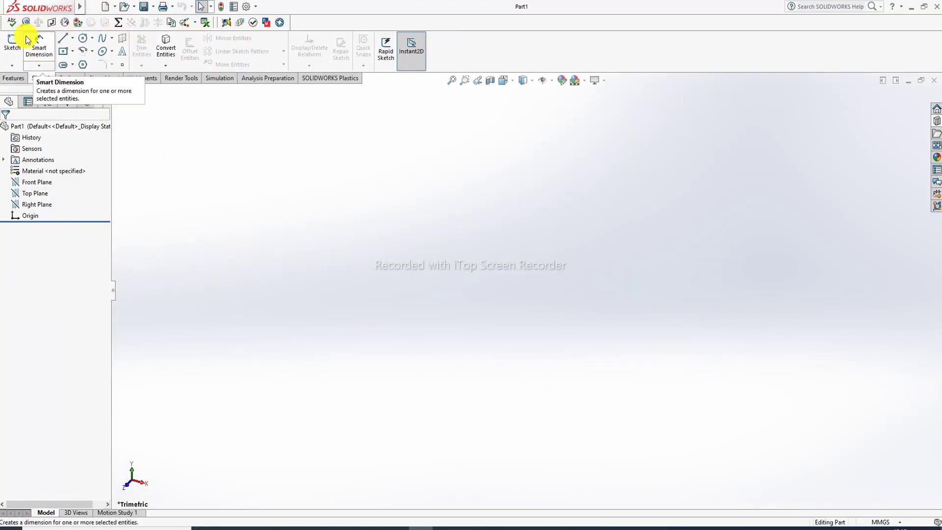
pyautogui.click(14, 78)
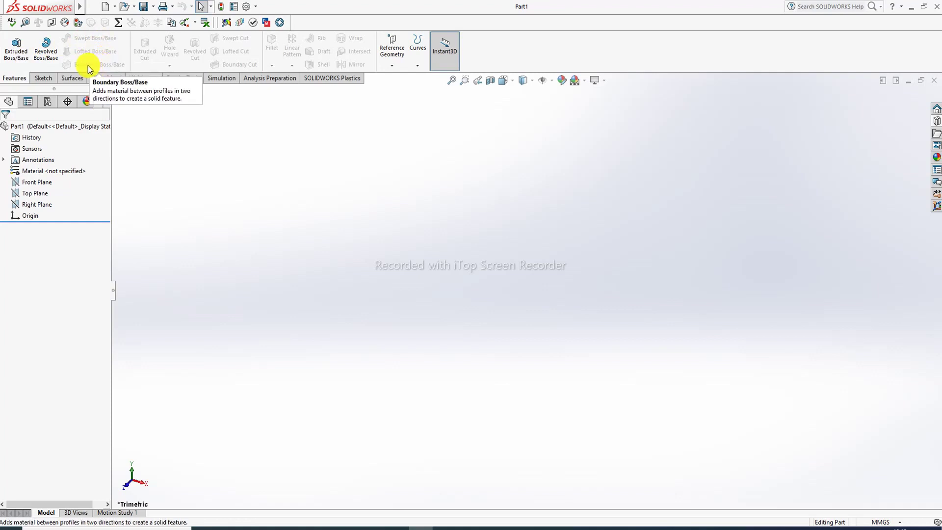
# - Browse the Line tool variants on the Sketch tab, then return to Features and the lecture PDF
pyautogui.click(43, 78)
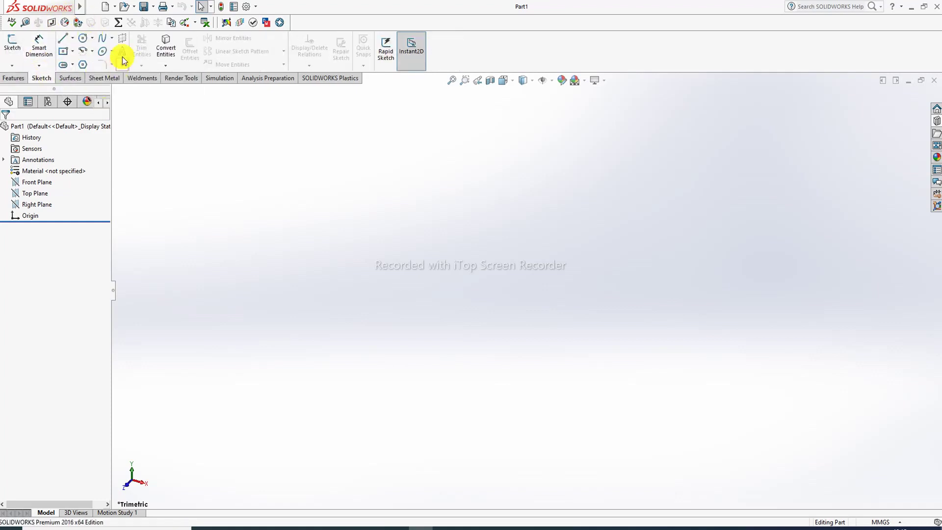
pyautogui.click(72, 38)
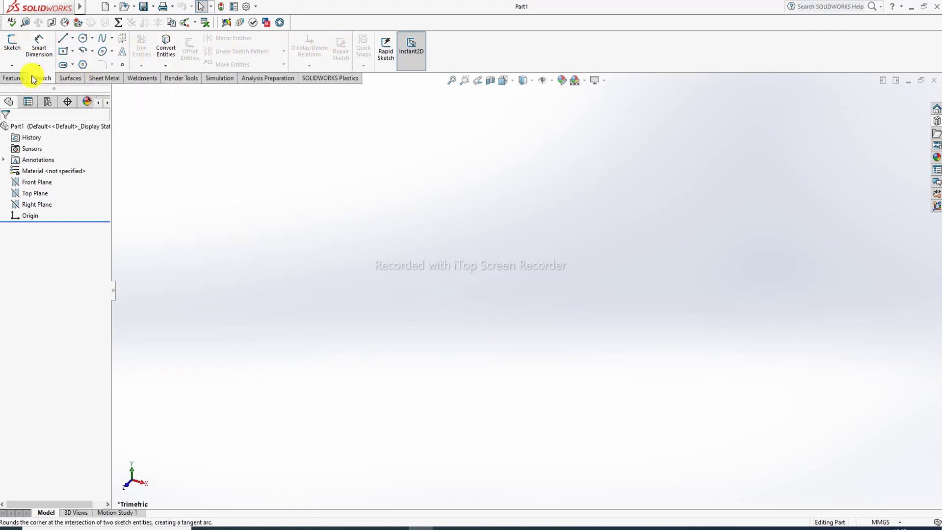
pyautogui.click(15, 78)
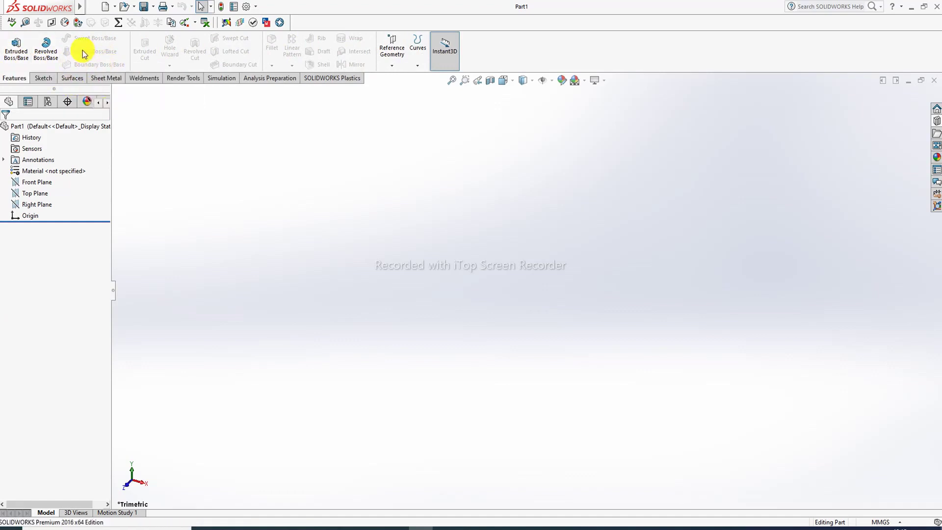
pyautogui.click(251, 528)
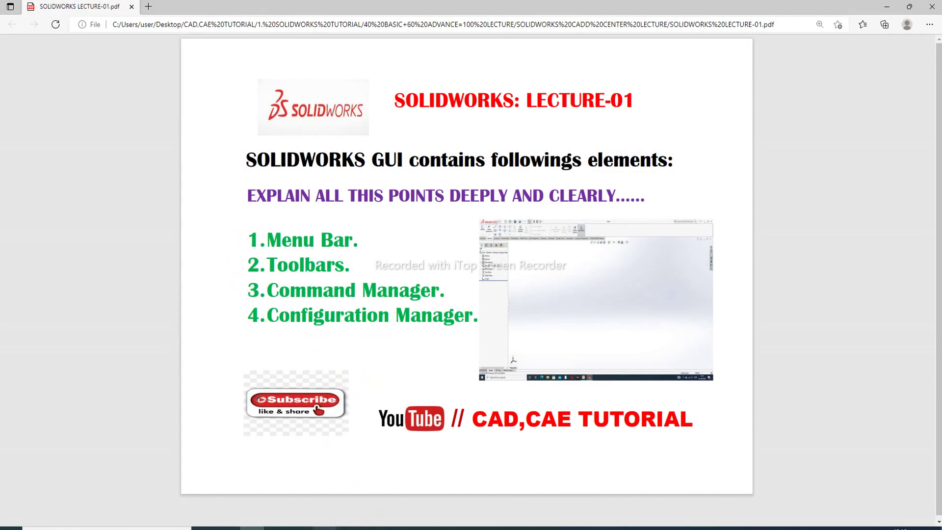
# - Inspect Part1's ConfigurationManager entry, then return to the FeatureManager design tree
pyautogui.click(392, 480)
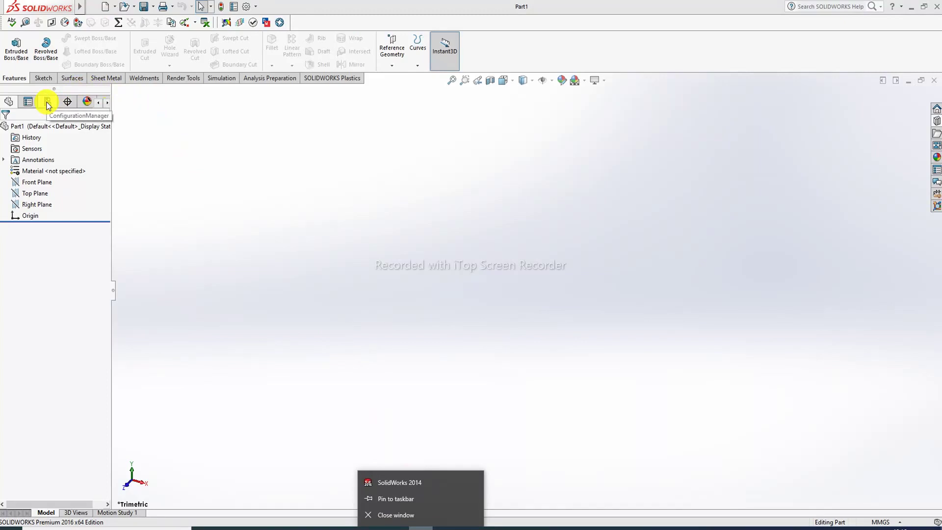
pyautogui.click(392, 281)
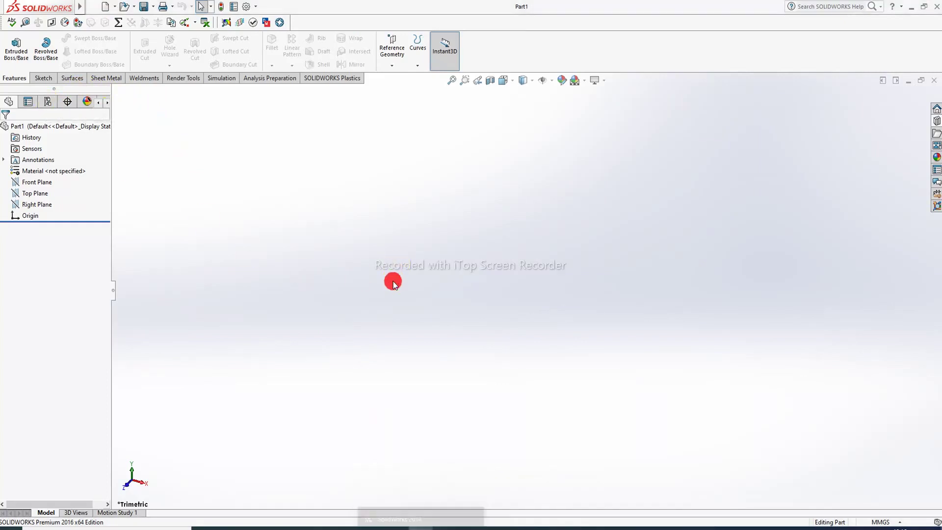
pyautogui.click(47, 106)
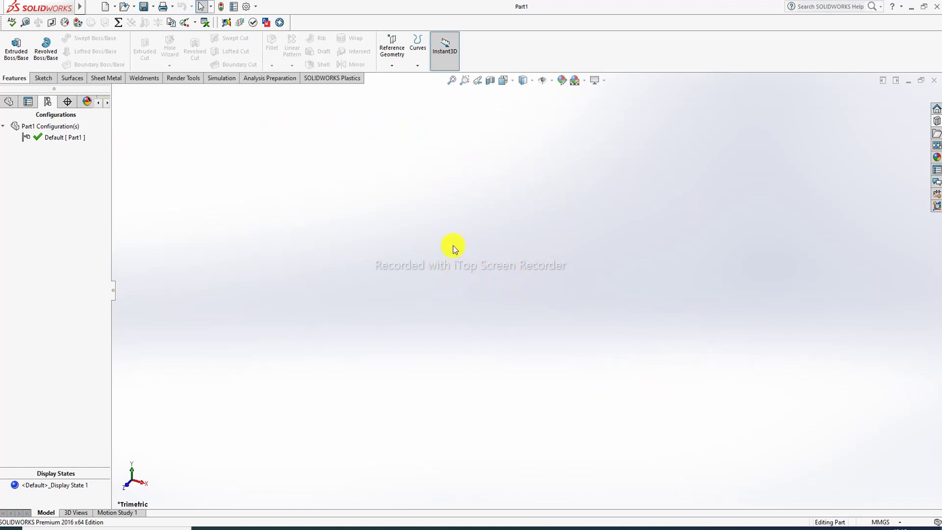
pyautogui.click(6, 126)
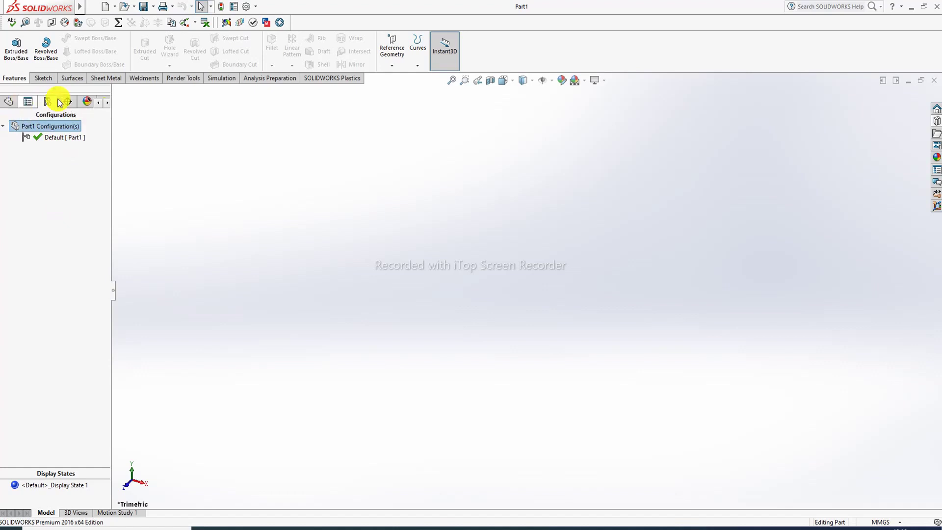
pyautogui.click(9, 102)
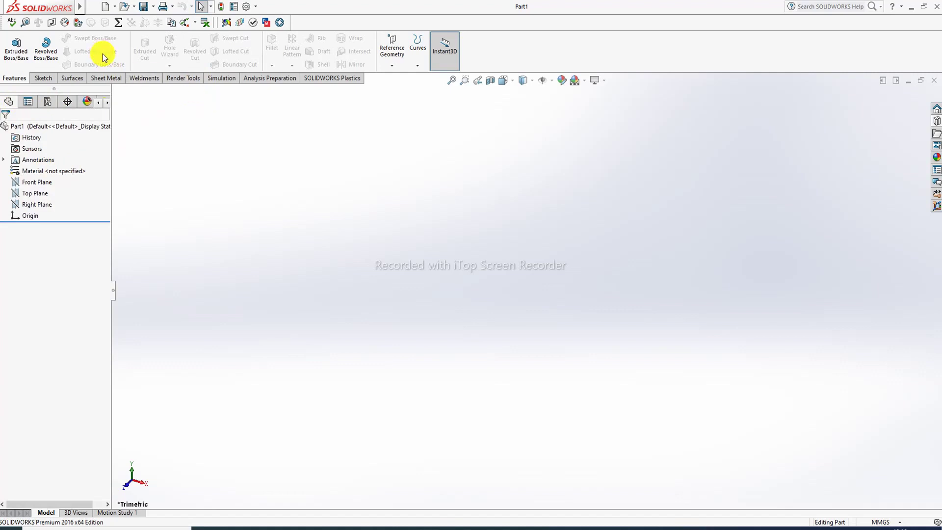
# - Look over the Simulation menu, then bring the LECTURE-01 PDF forward
pyautogui.moveTo(40, 8)
pyautogui.click(204, 6)
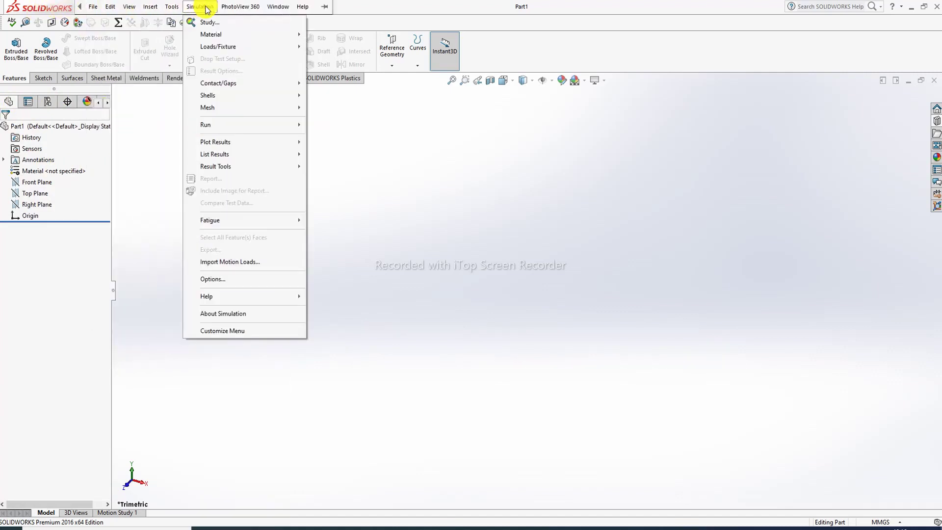
pyautogui.click(206, 10)
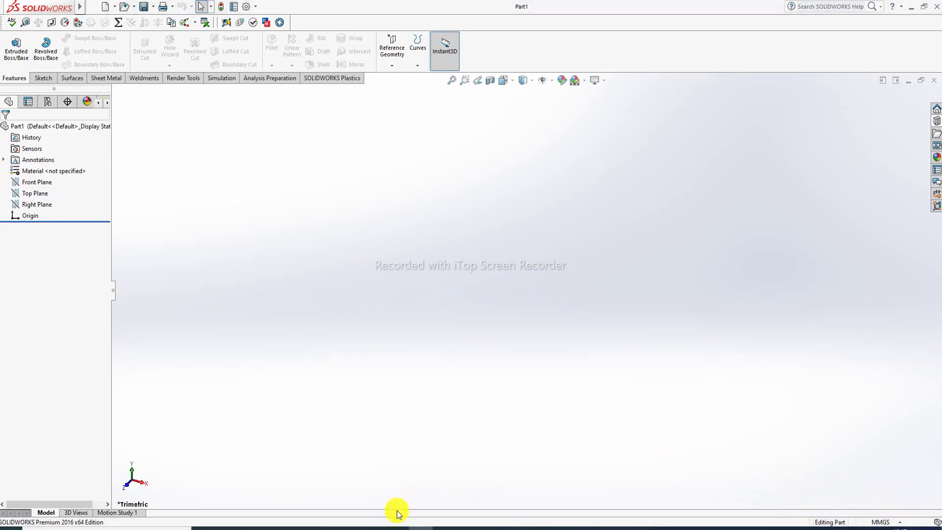
pyautogui.click(253, 526)
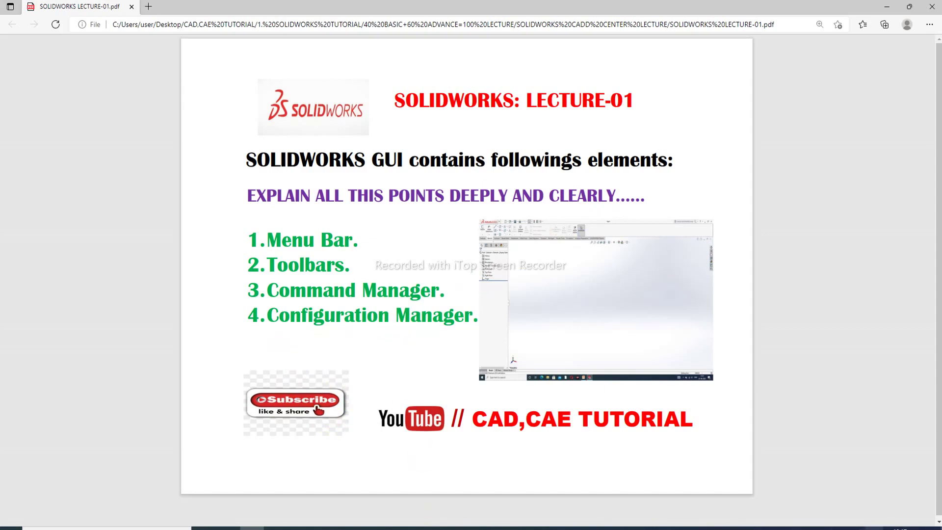
pyautogui.moveTo(421, 528)
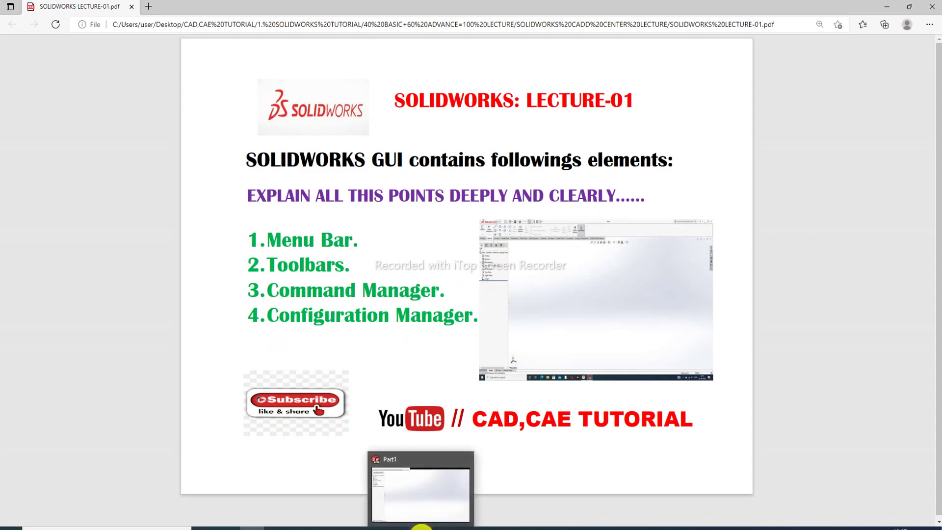
# - Open SOLIDWORKS LECTURE-02.pdf in a new Edge tab
pyautogui.click(398, 528)
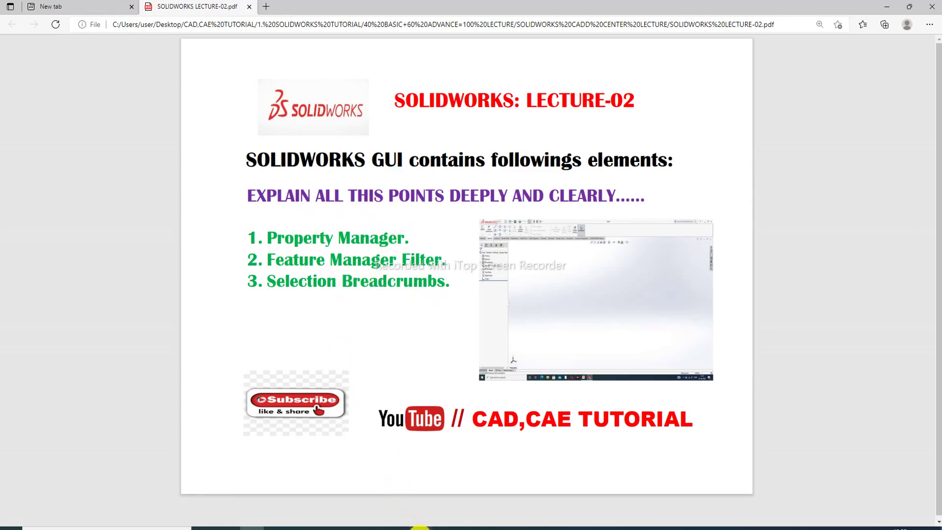
# - Return to Part1 and show the PropertyManager page in the side pane
pyautogui.click(421, 527)
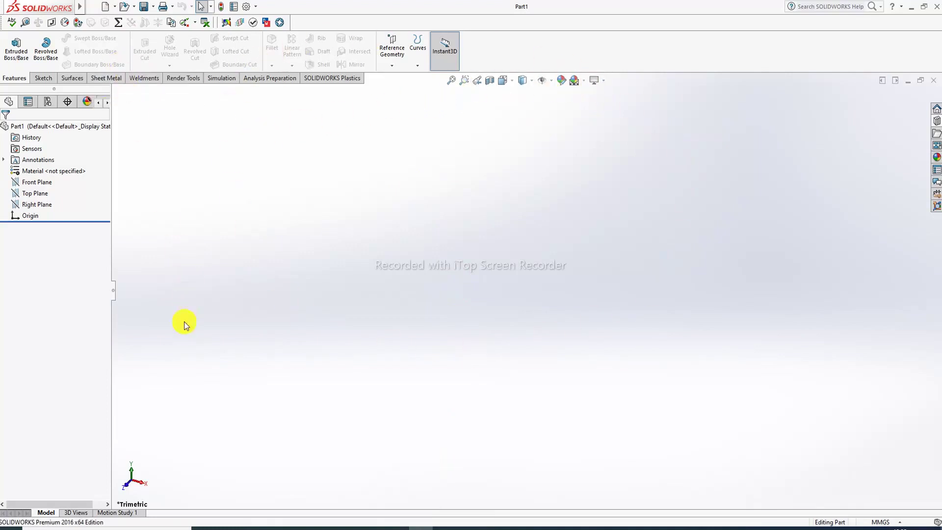
pyautogui.click(264, 528)
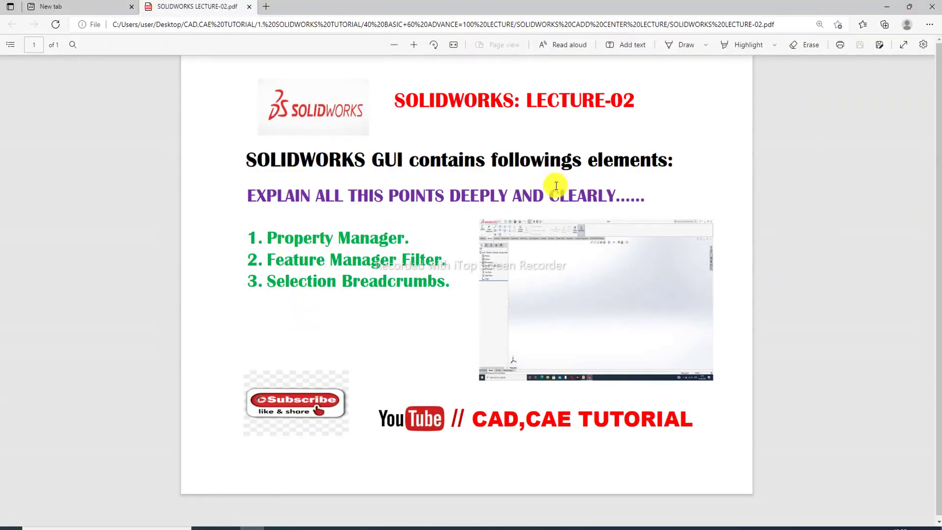
pyautogui.click(251, 527)
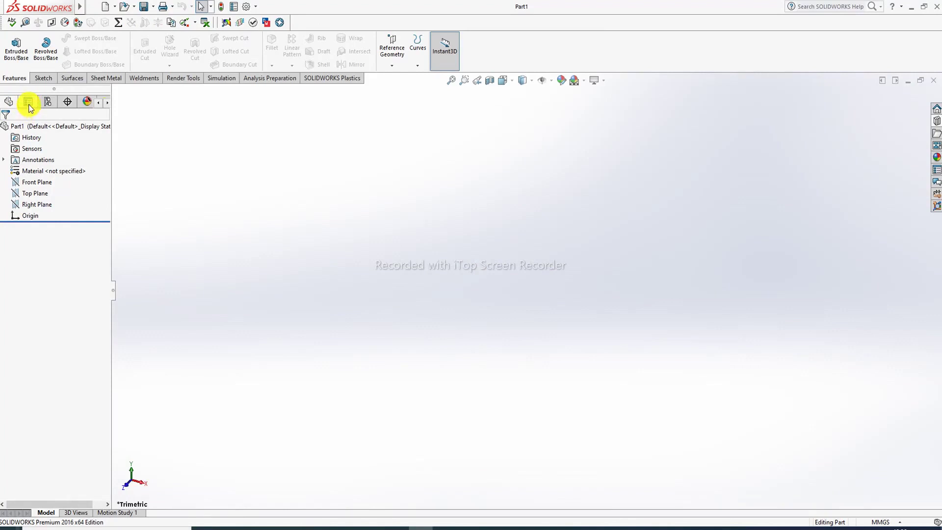
pyautogui.click(29, 103)
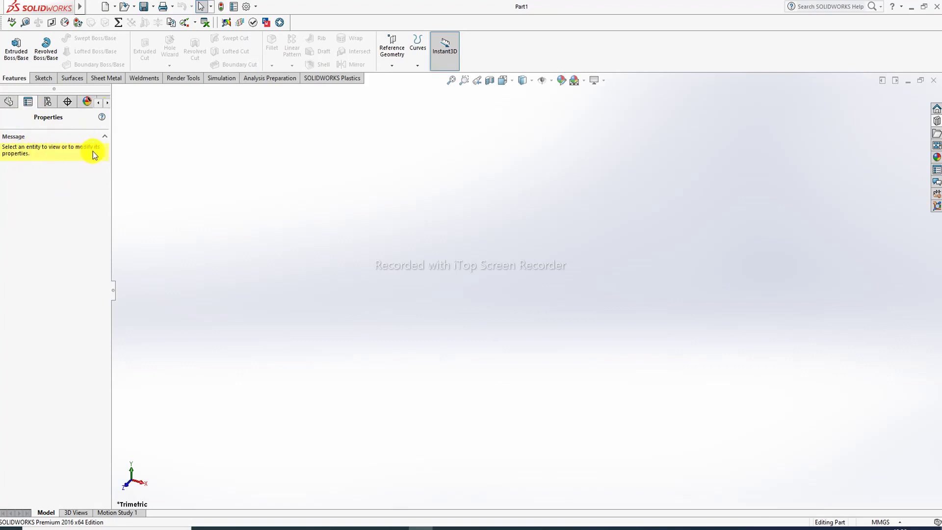
# - Toggle the side pane between design tree and PropertyManager, ending on PropertyManager, then Alt+Tab to LECTURE-02
pyautogui.click(29, 103)
pyautogui.click(12, 103)
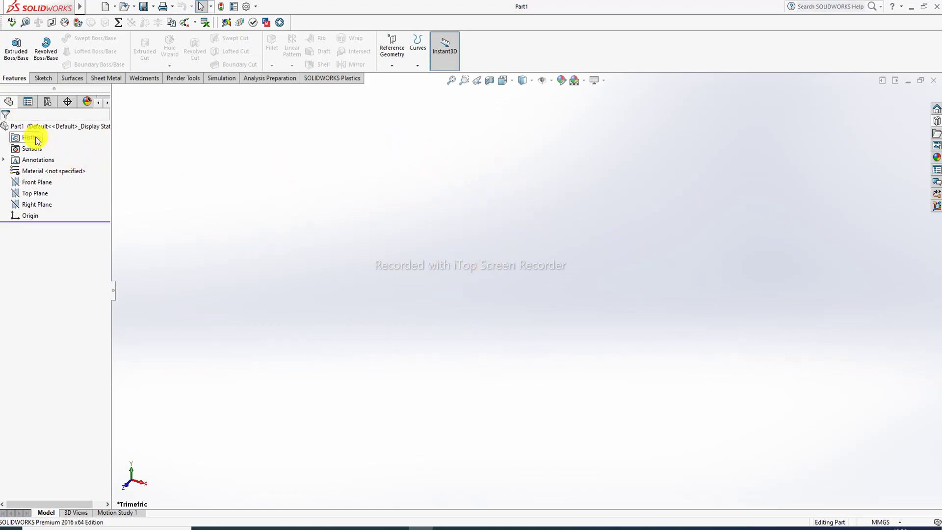
pyautogui.click(28, 103)
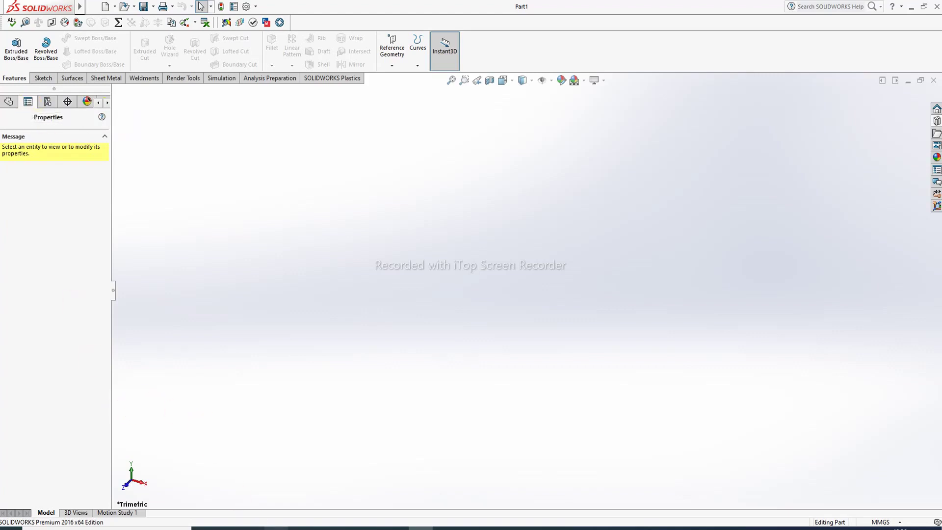
pyautogui.hotkey('alt', 'Tab')
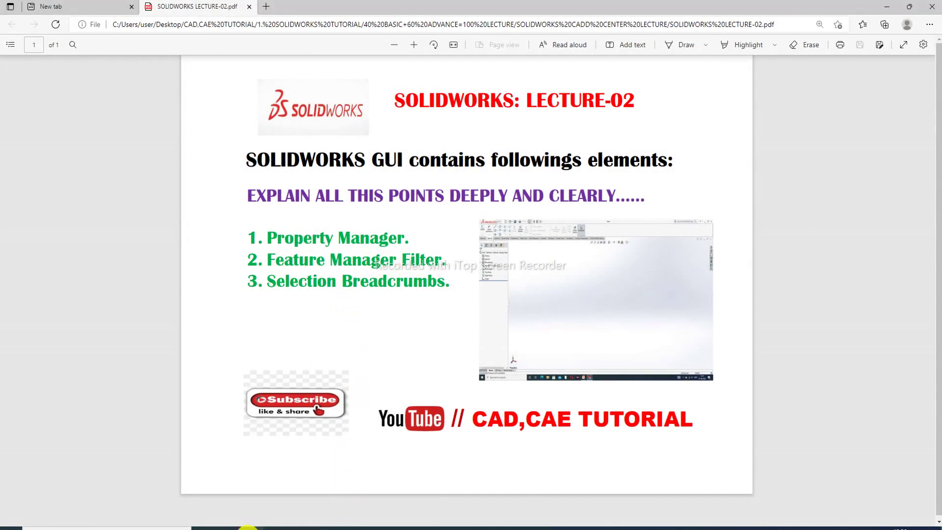
# - Bring the SOLIDWORKS Part1 window back in front of Edge
pyautogui.click(408, 528)
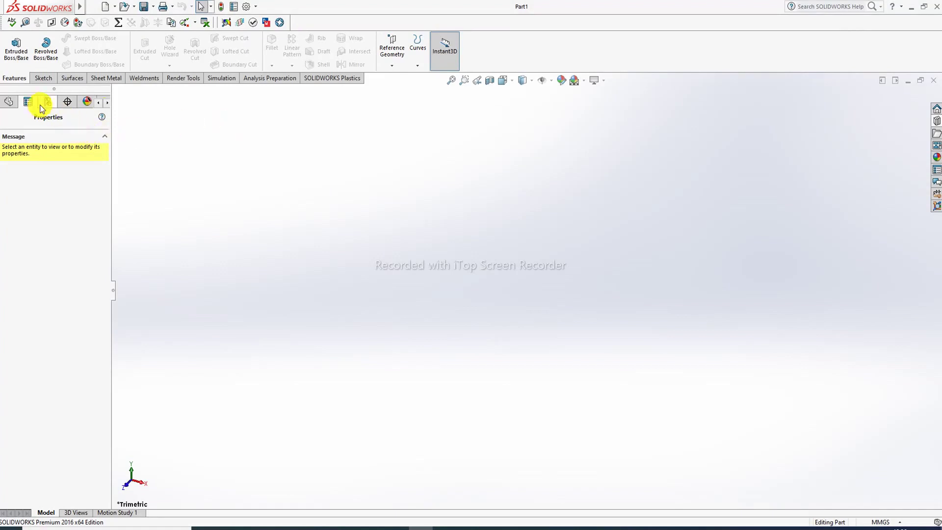
# - Restore the Part1 FeatureManager design tree, then return to the LECTURE-02 PDF
pyautogui.click(9, 102)
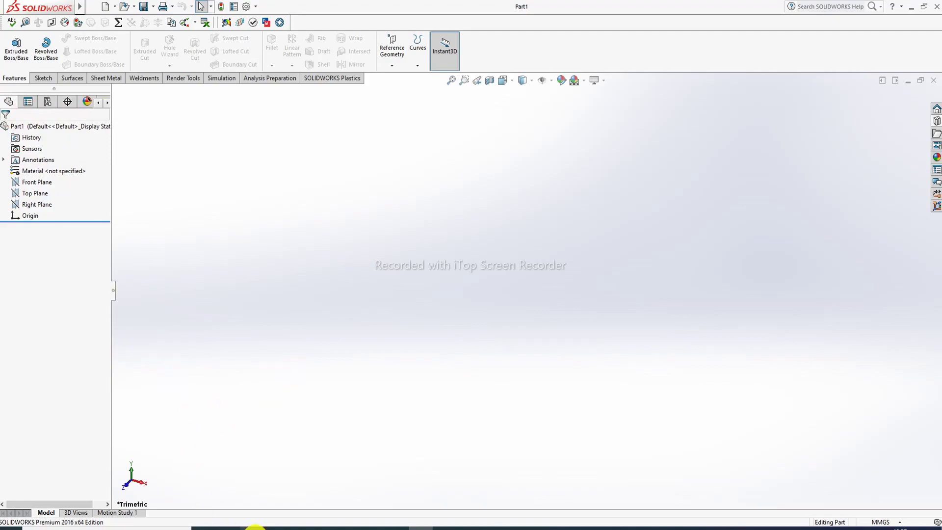
pyautogui.click(253, 528)
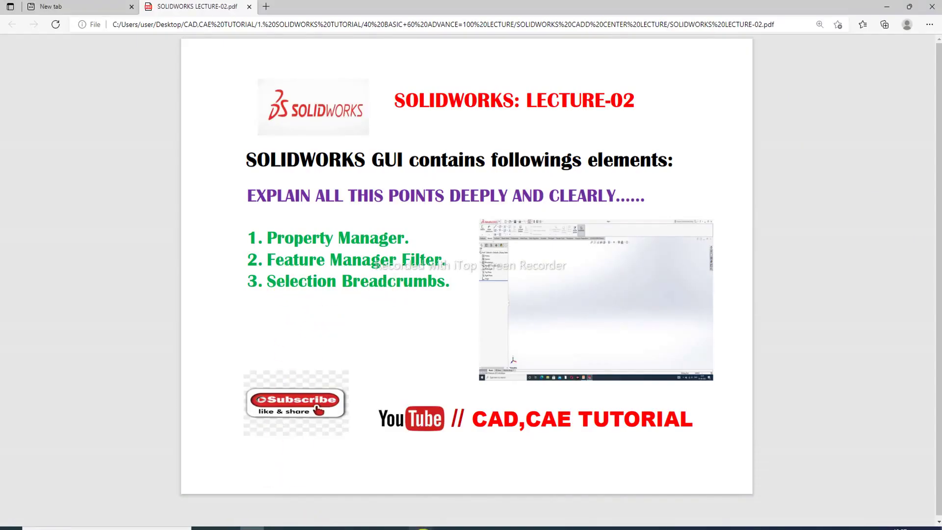
# - Switch back to SOLIDWORKS Part1, showing only its default planes and origin
pyautogui.click(420, 528)
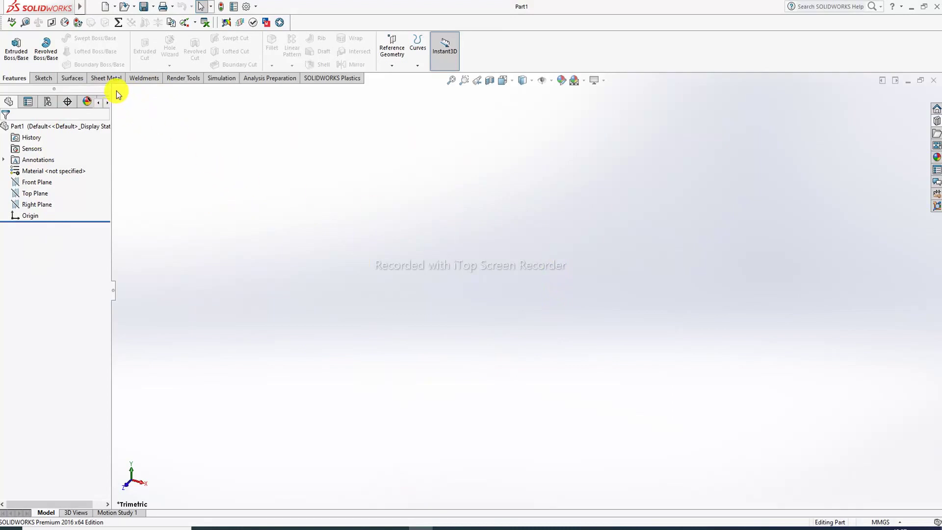
pyautogui.moveTo(120, 96)
pyautogui.mouseDown()
pyautogui.moveTo(227, 177)
pyautogui.moveTo(129, 132)
pyautogui.mouseUp()
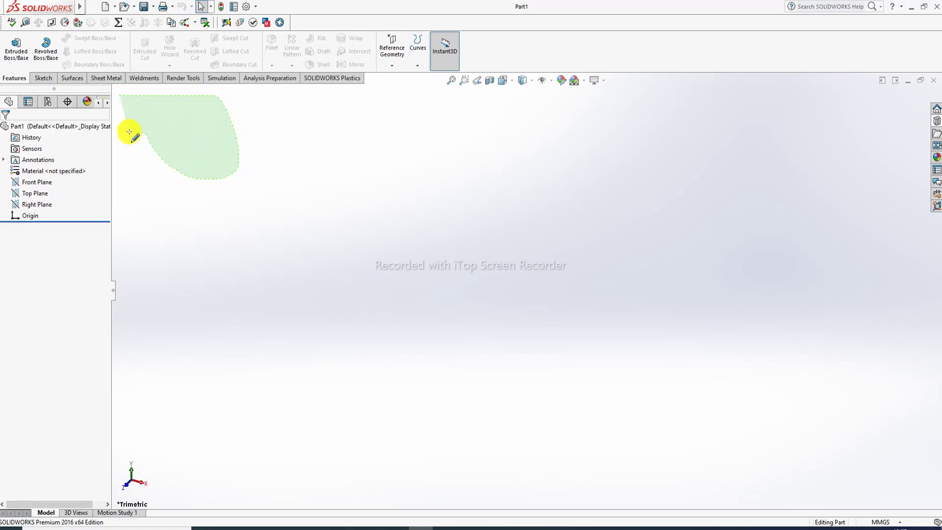
pyautogui.moveTo(129, 132); pyautogui.dragTo(146, 142)
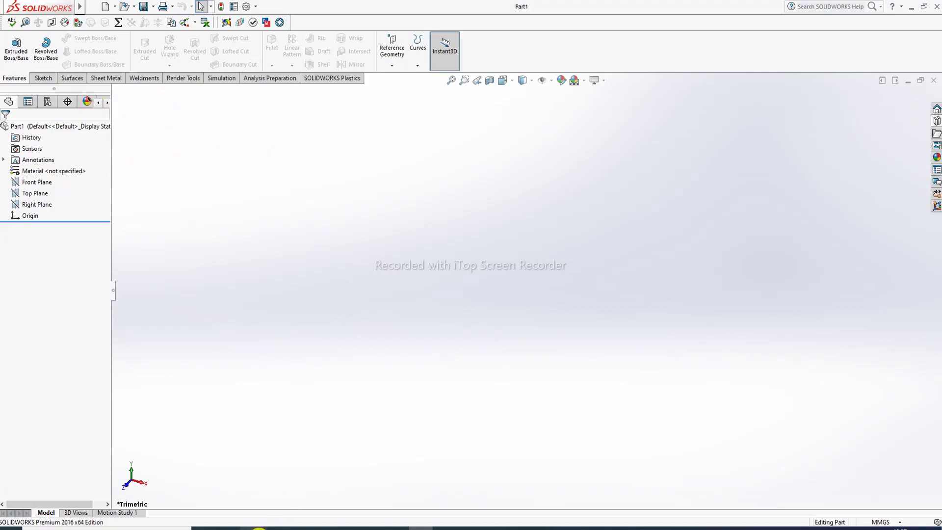
# - Bring the Edge lecture PDF window to the front
pyautogui.click(255, 528)
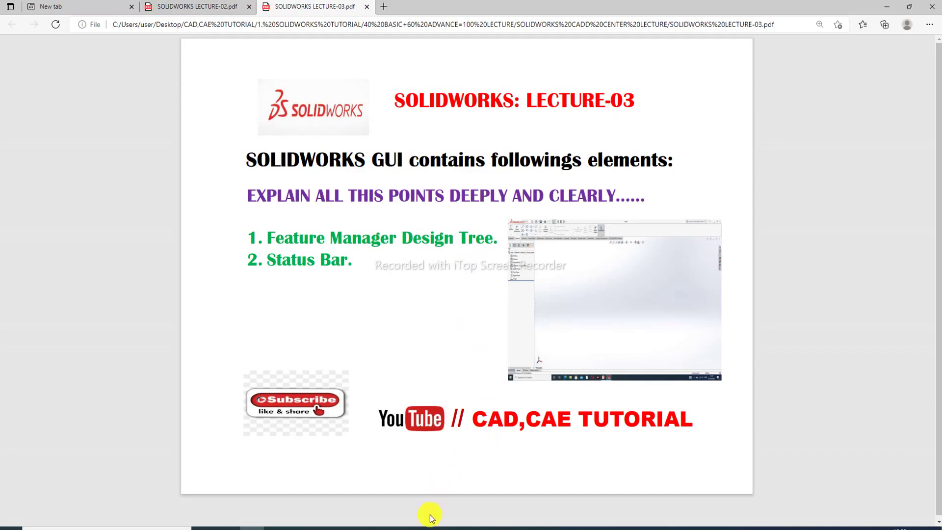
pyautogui.click(422, 527)
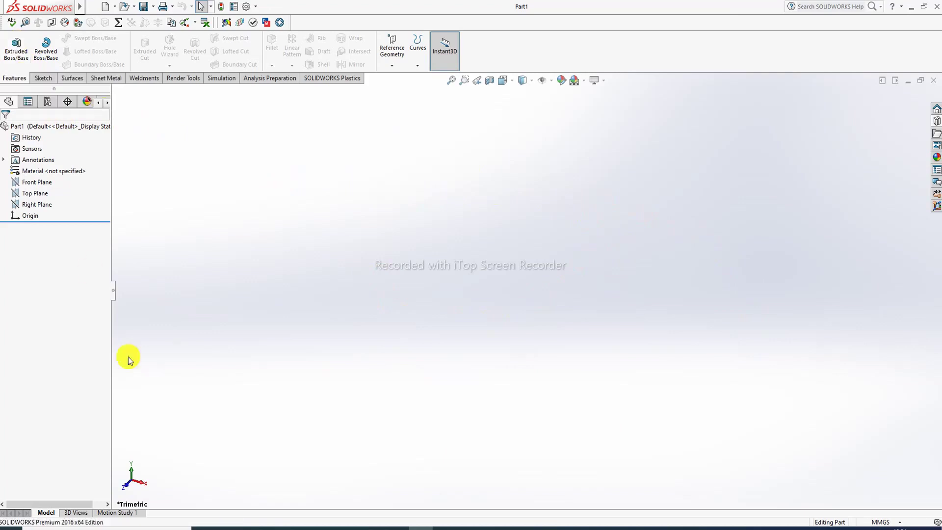
pyautogui.click(251, 528)
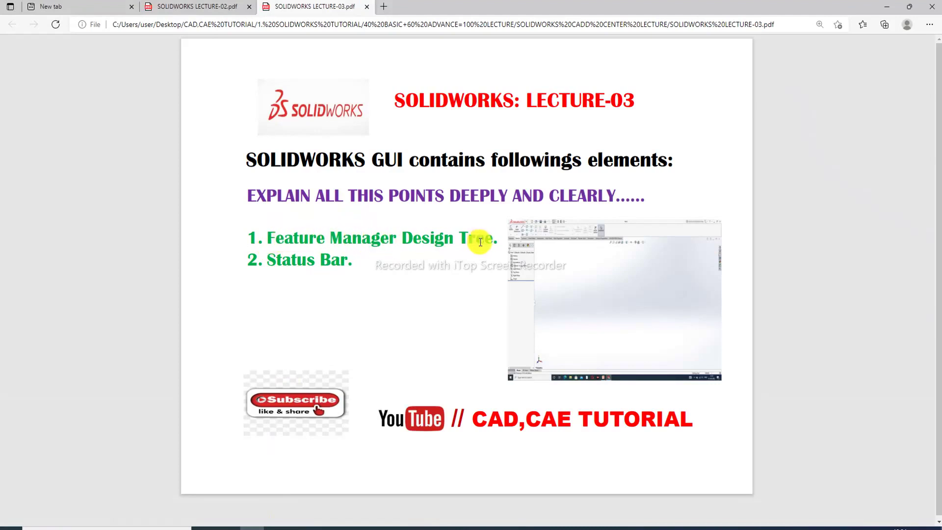
# - Switch from the Edge LECTURE-03 PDF back to the empty SOLIDWORKS Part1 window
pyautogui.click(421, 527)
pyautogui.click(250, 527)
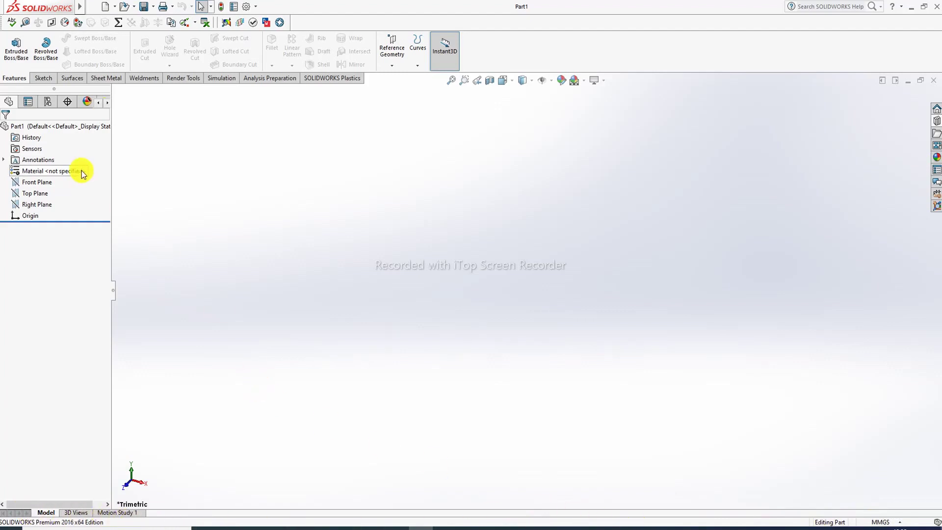
# - Minimize SOLIDWORKS to reveal the lecture PDF folder and bring up its taskbar jump list
pyautogui.click(253, 528)
pyautogui.click(416, 525)
pyautogui.rightClick(416, 524)
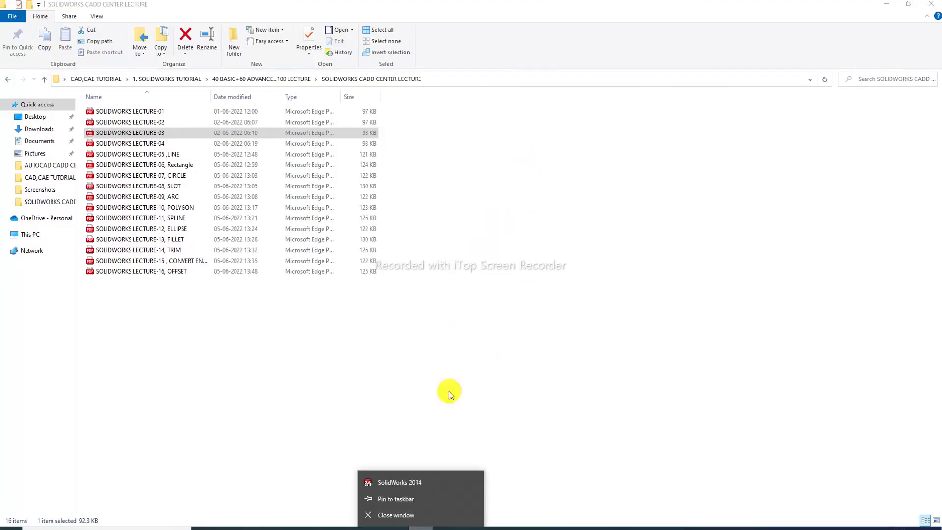
# - Restore SOLIDWORKS, then bring the Edge LECTURE-03 PDF to the front
pyautogui.click(414, 527)
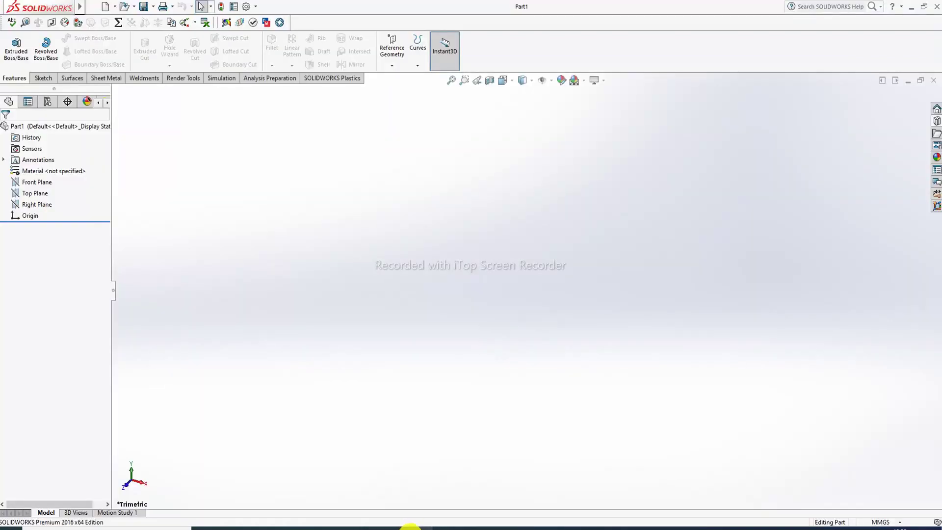
pyautogui.click(277, 527)
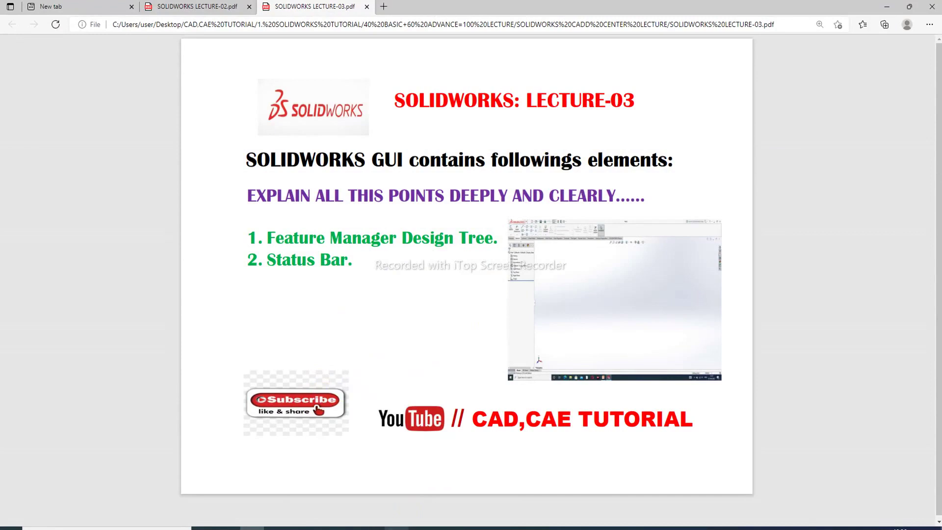
# - Bring up and focus the Edge window showing SOLIDWORKS LECTURE-04.pdf
pyautogui.click(397, 528)
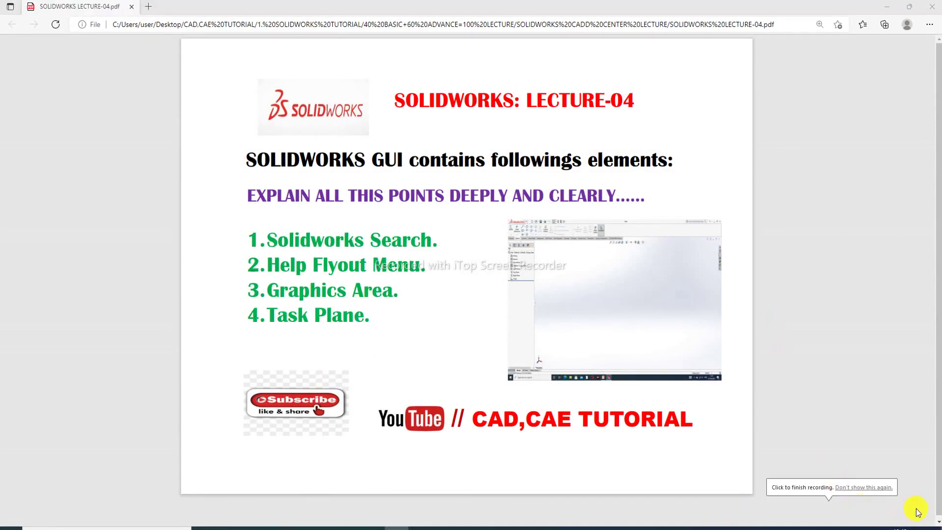
pyautogui.click(849, 380)
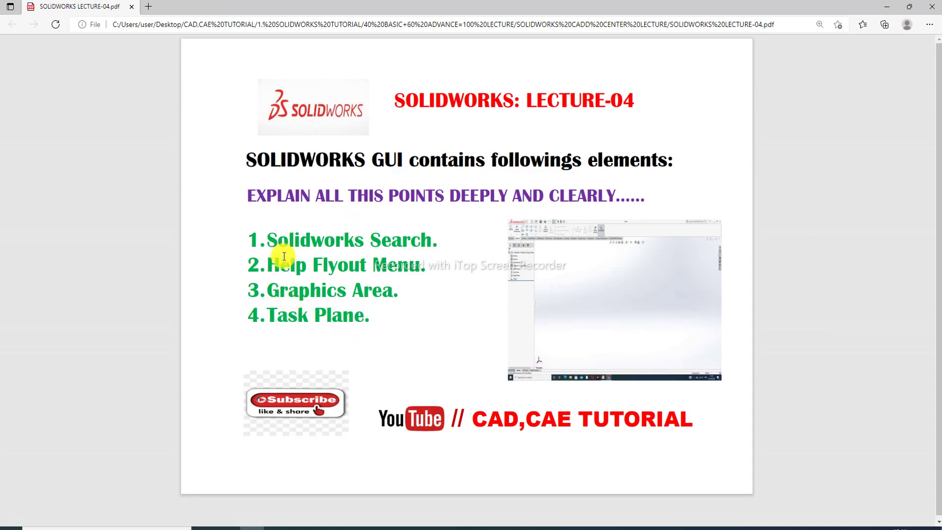
pyautogui.moveTo(421, 527)
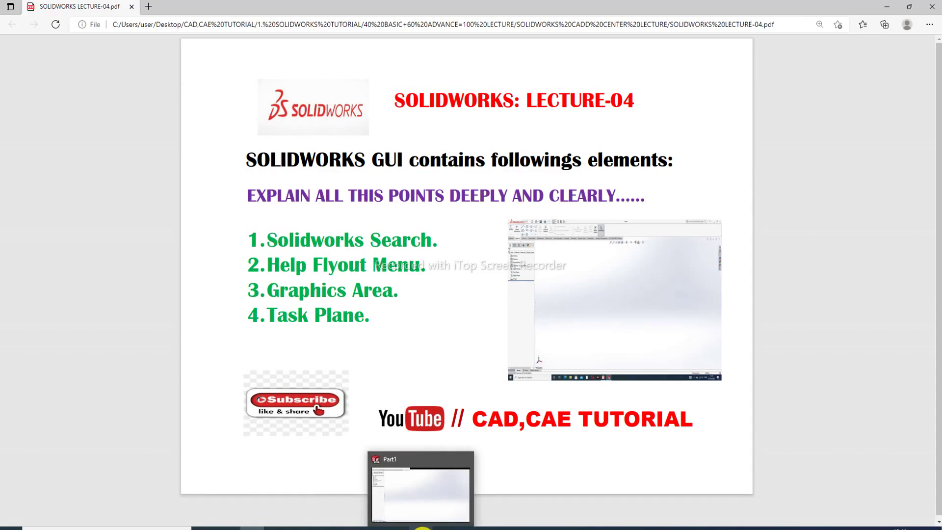
pyautogui.click(421, 528)
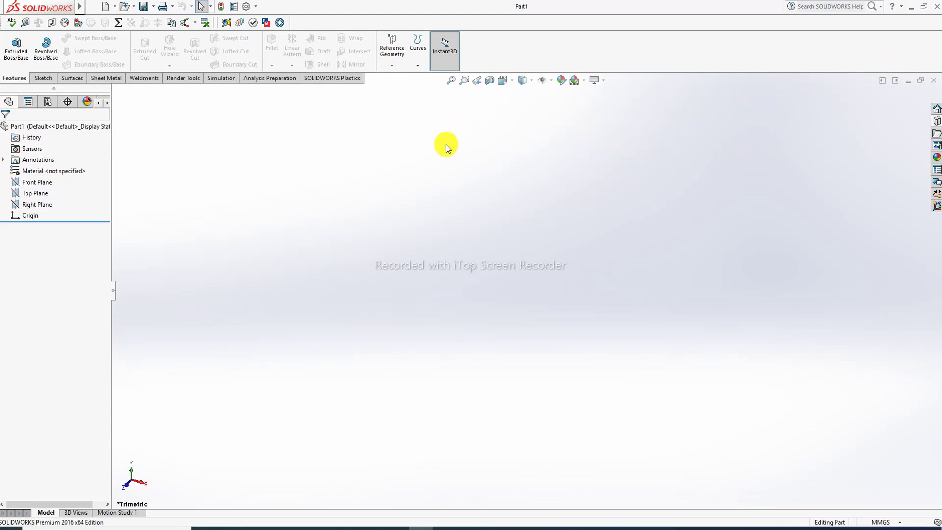
pyautogui.click(253, 523)
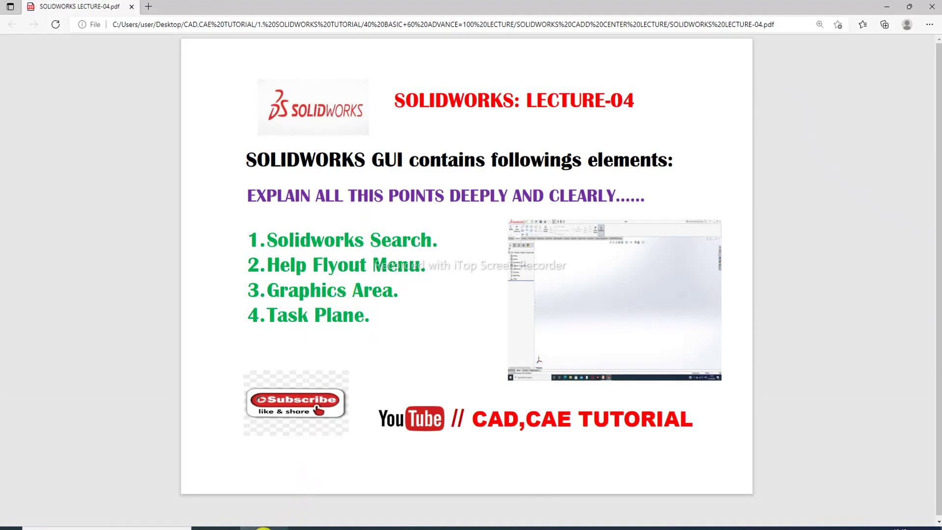
pyautogui.moveTo(252, 525)
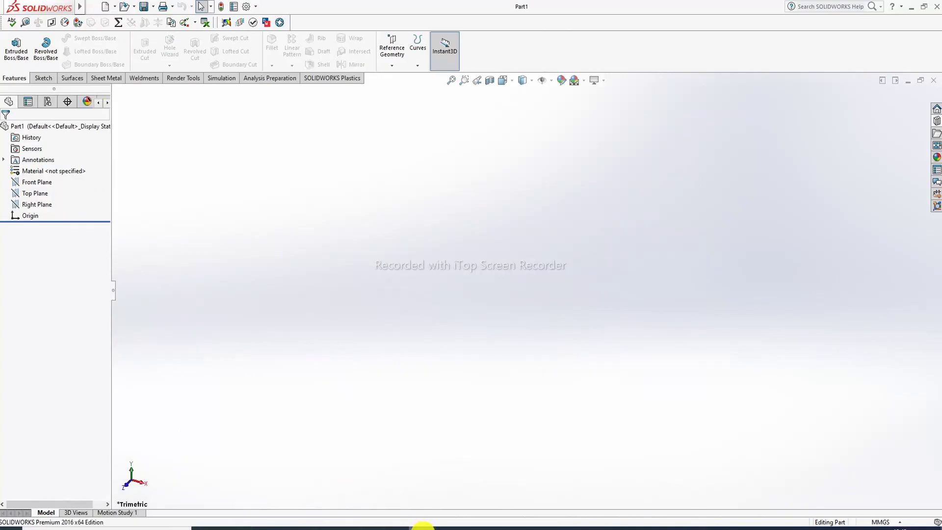
# - Show the lecture PDF folder, then switch back to the empty SOLIDWORKS Part1 window
pyautogui.click(420, 527)
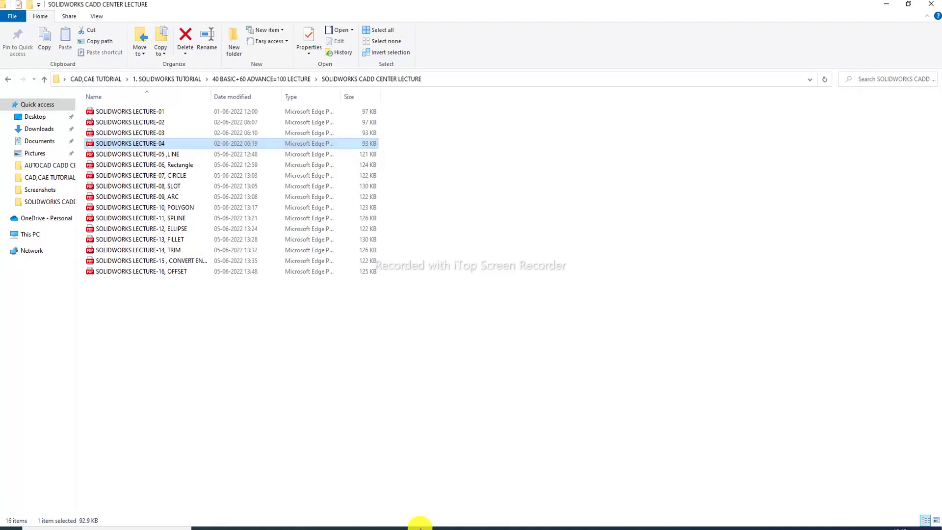
pyautogui.click(420, 527)
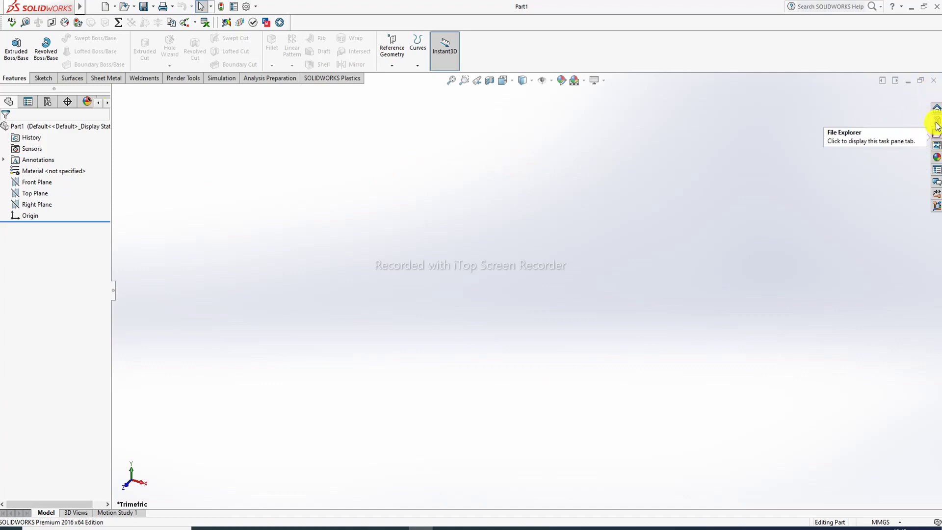
# - Browse the Task Pane: Custom Properties, Design Library, SOLIDWORKS Resources and File Explorer
pyautogui.click(937, 172)
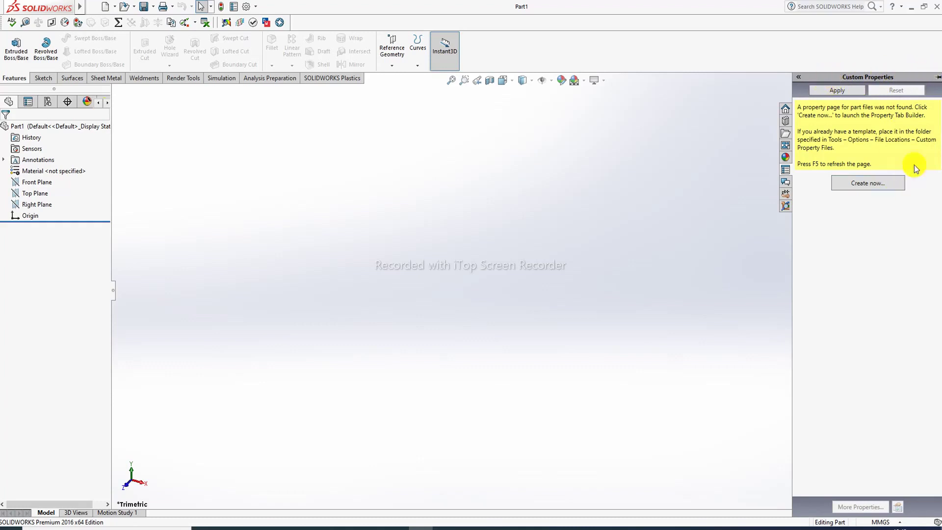
pyautogui.click(785, 120)
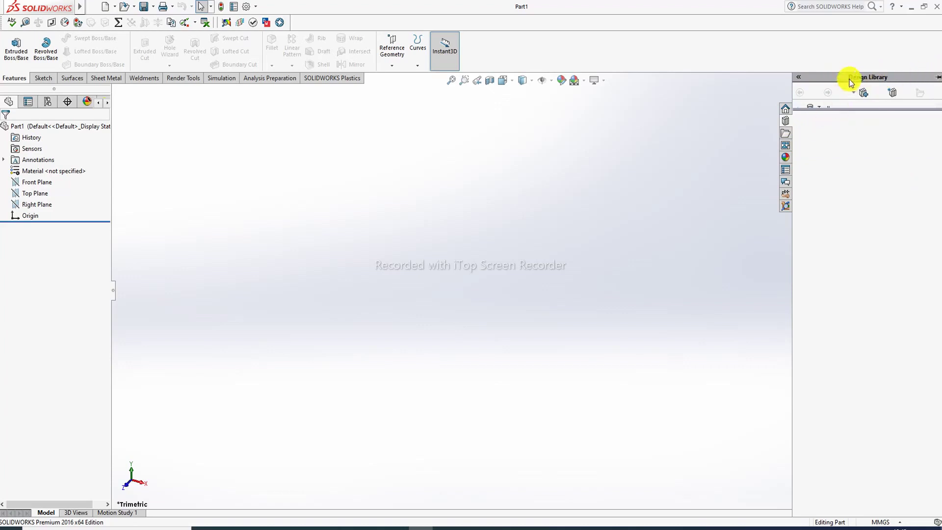
pyautogui.click(785, 110)
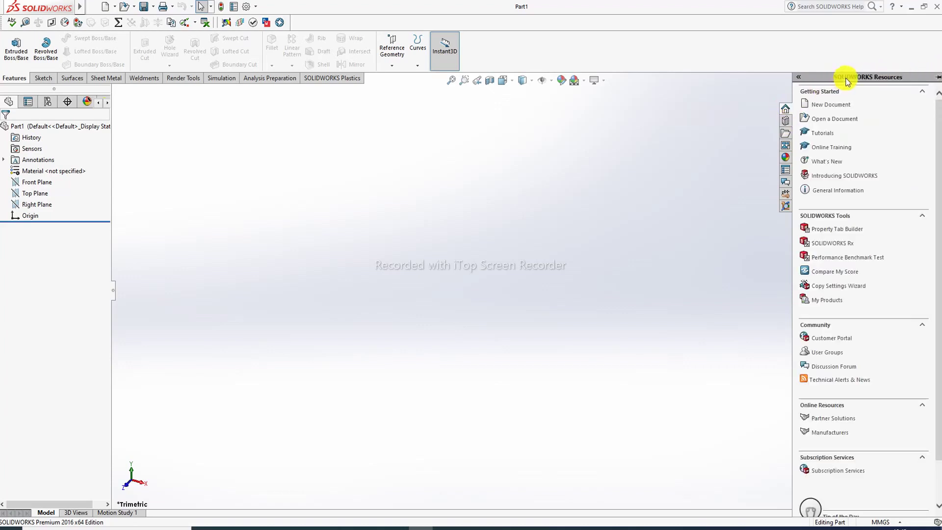
pyautogui.click(785, 120)
pyautogui.click(785, 133)
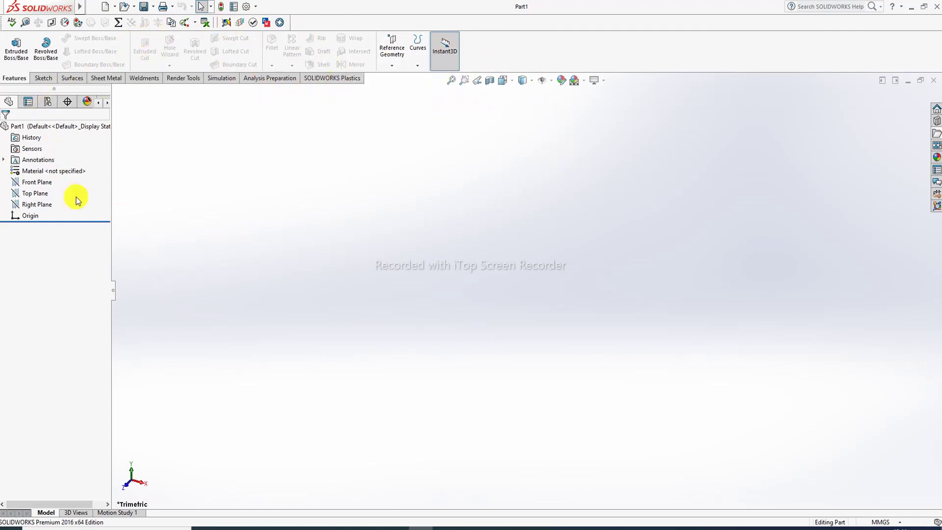
# - Cycle through the Sketch, Features, Surfaces, Sheet Metal, Weldments, Render Tools and Simulation tabs
pyautogui.click(43, 79)
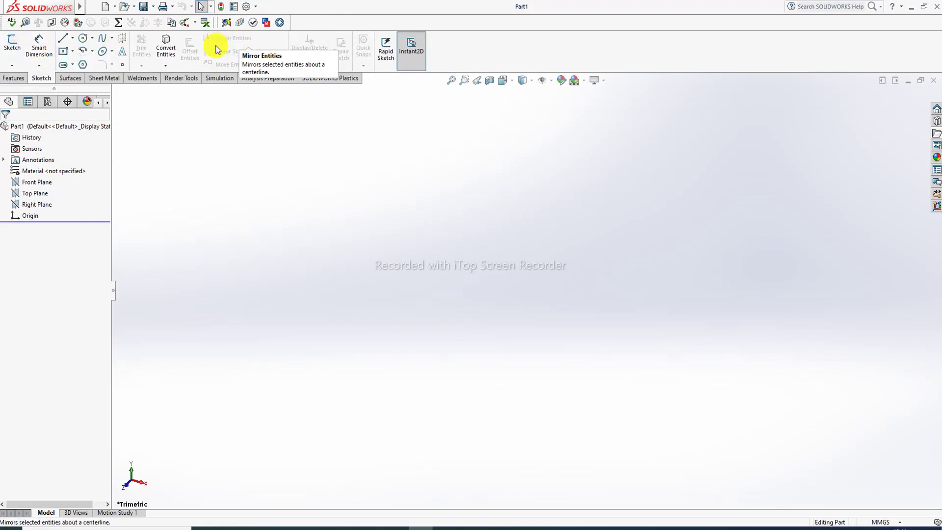
pyautogui.click(14, 80)
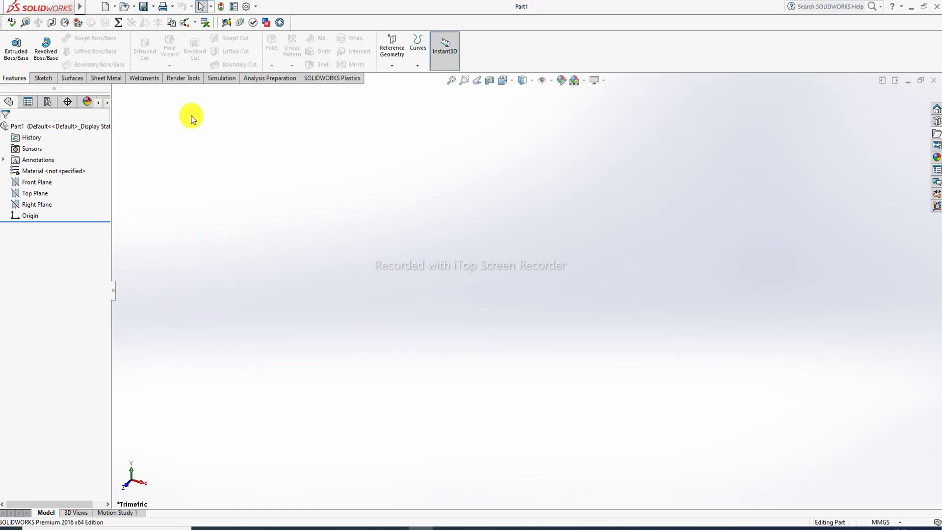
pyautogui.click(46, 79)
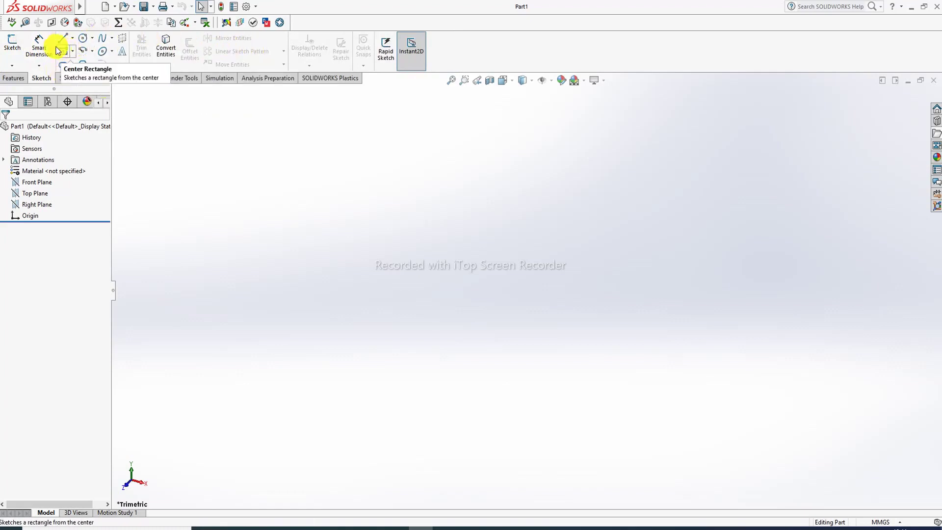
pyautogui.click(19, 78)
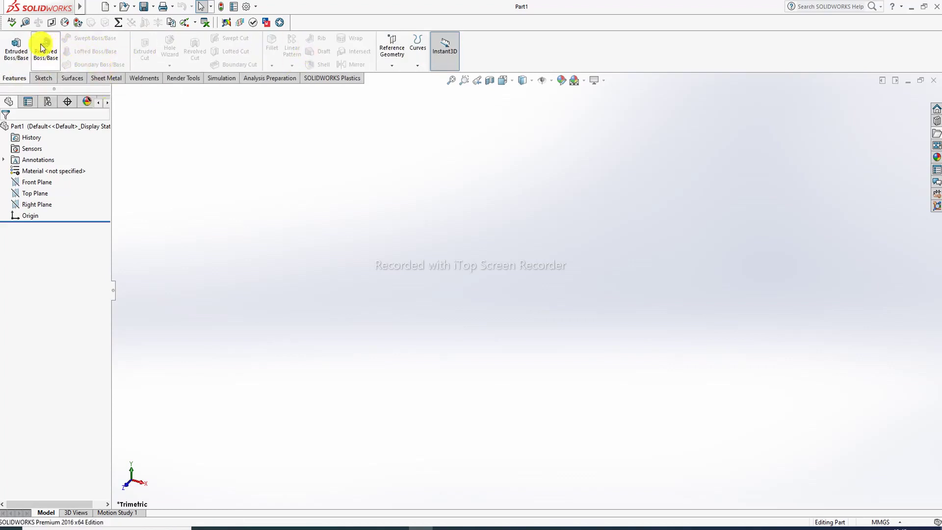
pyautogui.click(72, 78)
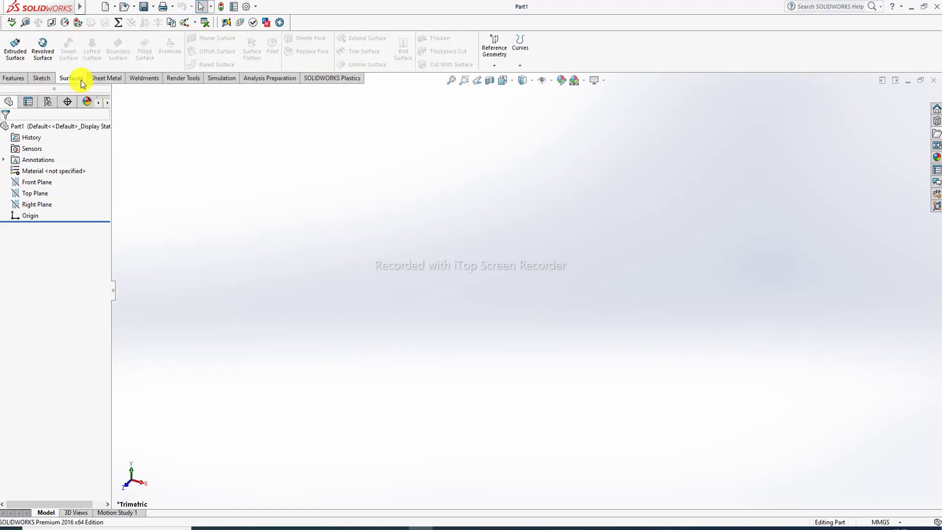
pyautogui.click(110, 79)
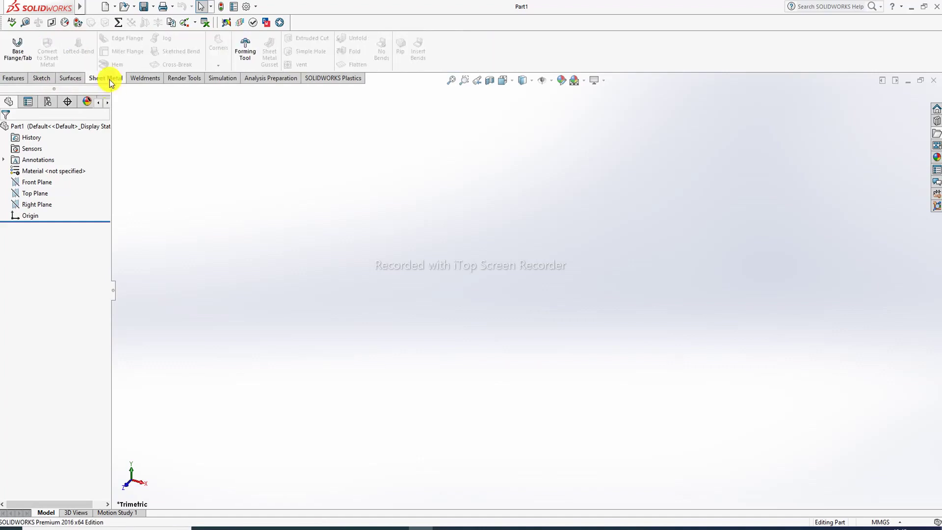
pyautogui.click(146, 79)
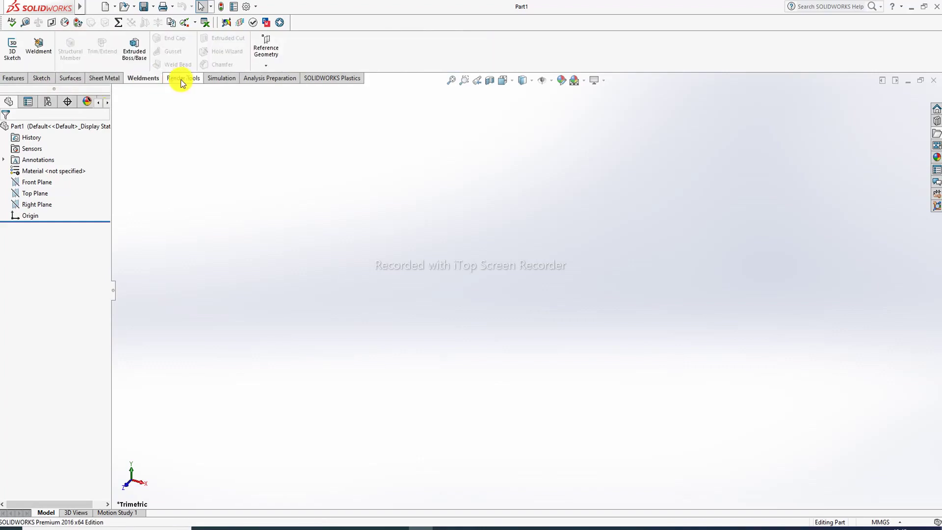
pyautogui.click(182, 83)
pyautogui.click(218, 79)
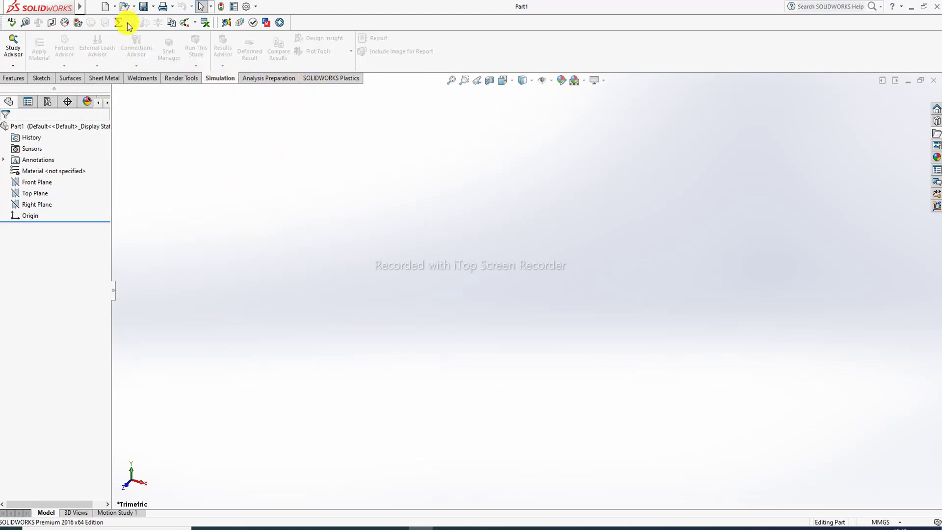
# - Open and cancel the New SOLIDWORKS Document dialog, then switch to the LECTURE-04 PDF
pyautogui.click(105, 7)
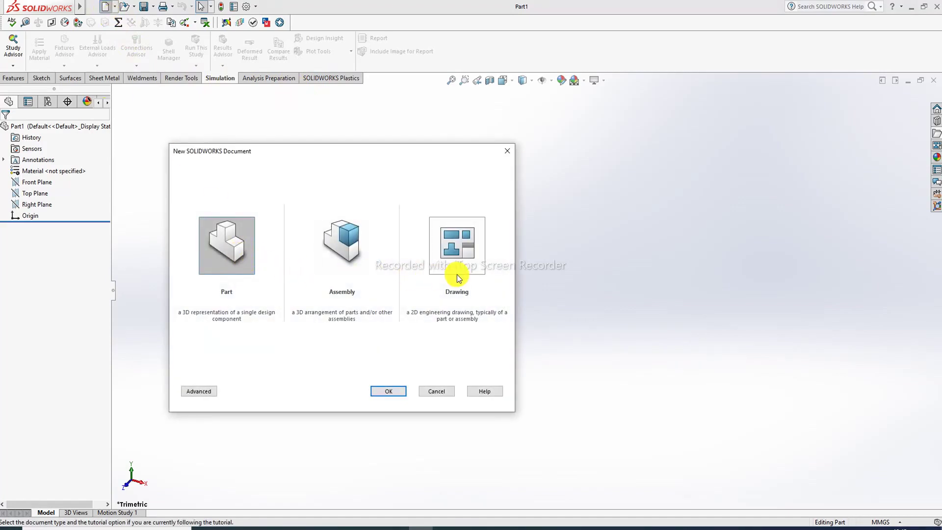
pyautogui.click(505, 151)
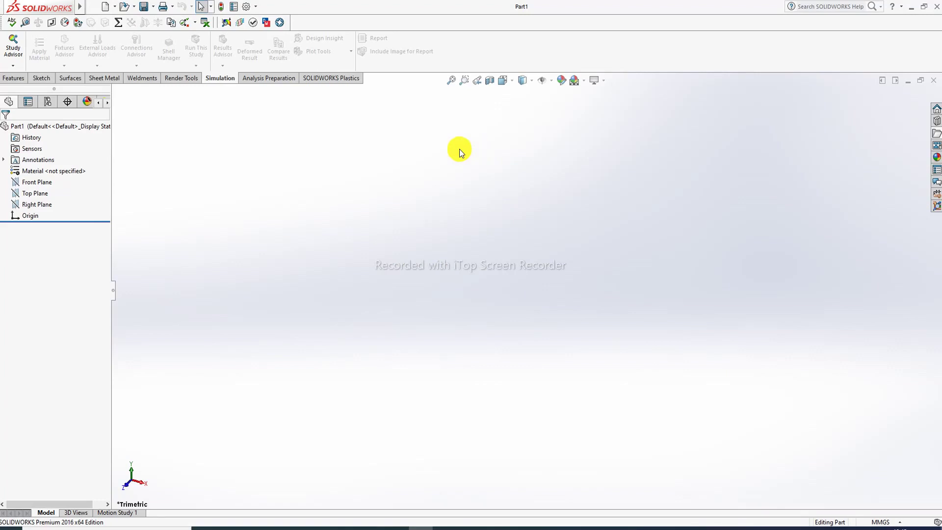
pyautogui.click(251, 528)
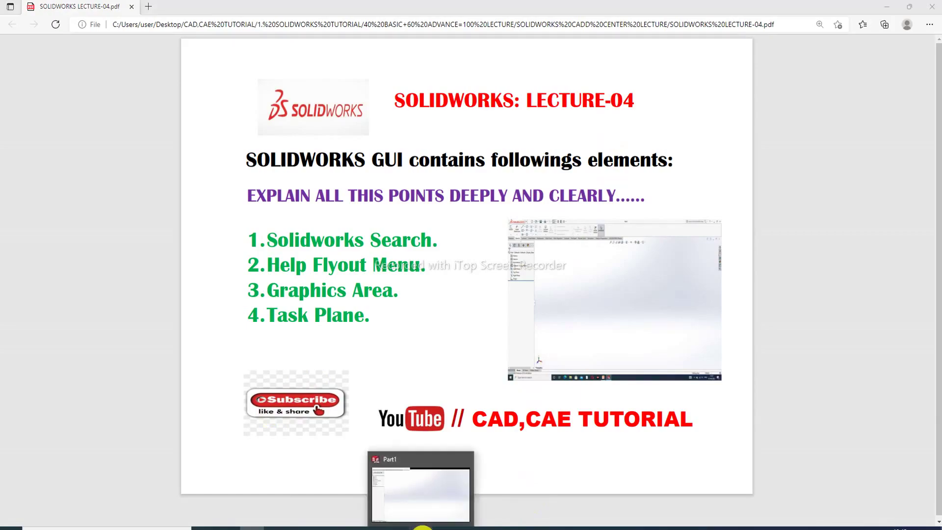
# - Bring the LECTURE-05 LINE PDF into focus, then switch to the new SOLIDWORKS Part2
pyautogui.click(422, 526)
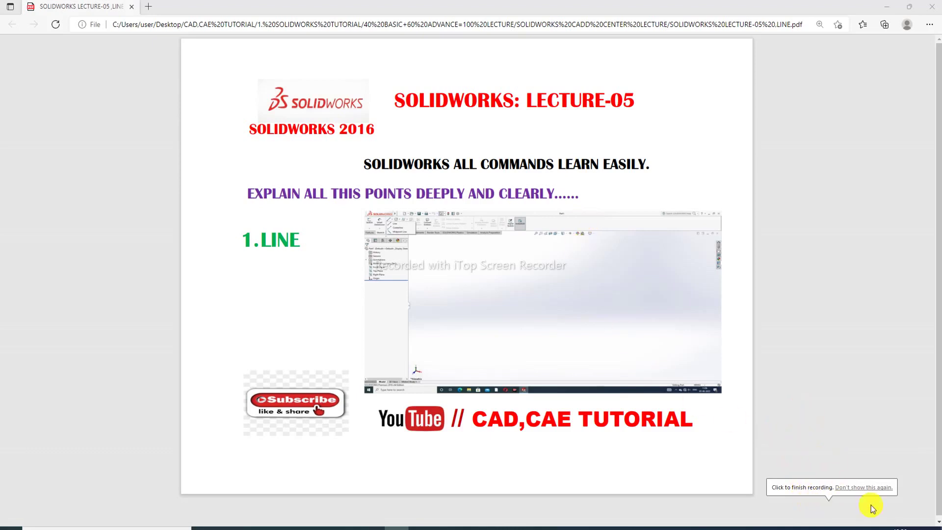
pyautogui.click(904, 481)
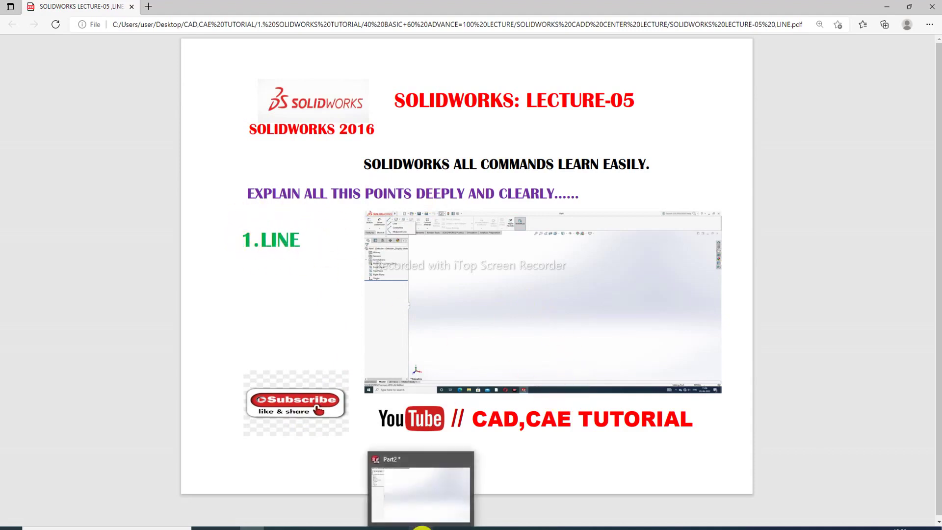
pyautogui.click(421, 526)
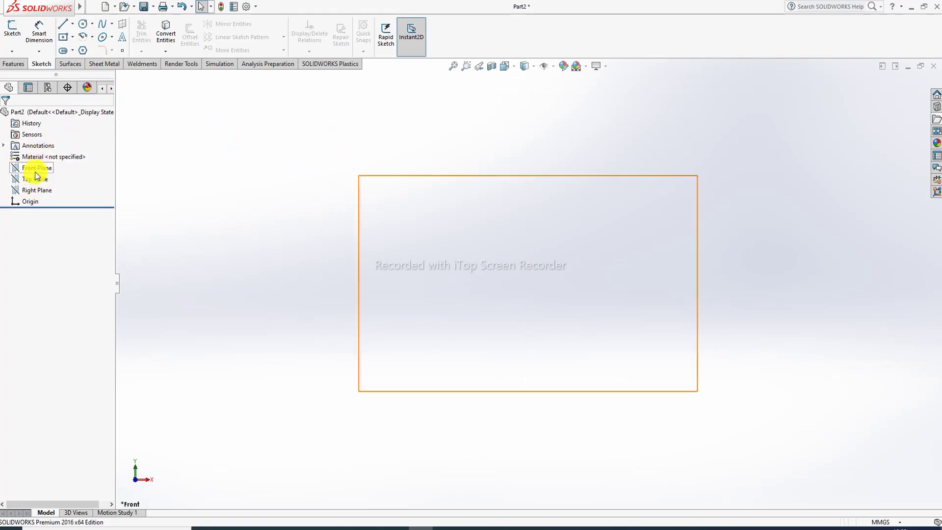
# - Select Front Plane in the Part2 design tree as the sketch plane
pyautogui.click(38, 171)
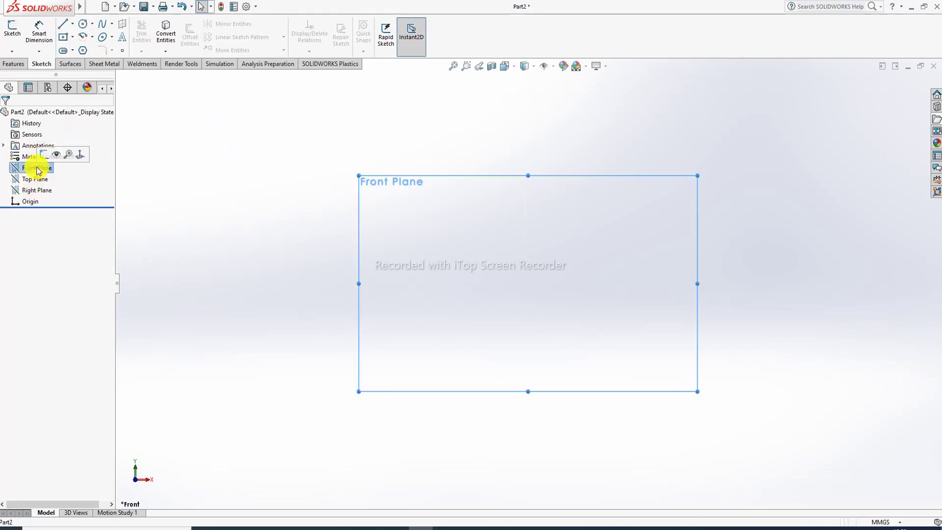
# - Start a new sketch on the Front Plane, check the lecture PDF, and choose the plain Line tool
pyautogui.click(44, 154)
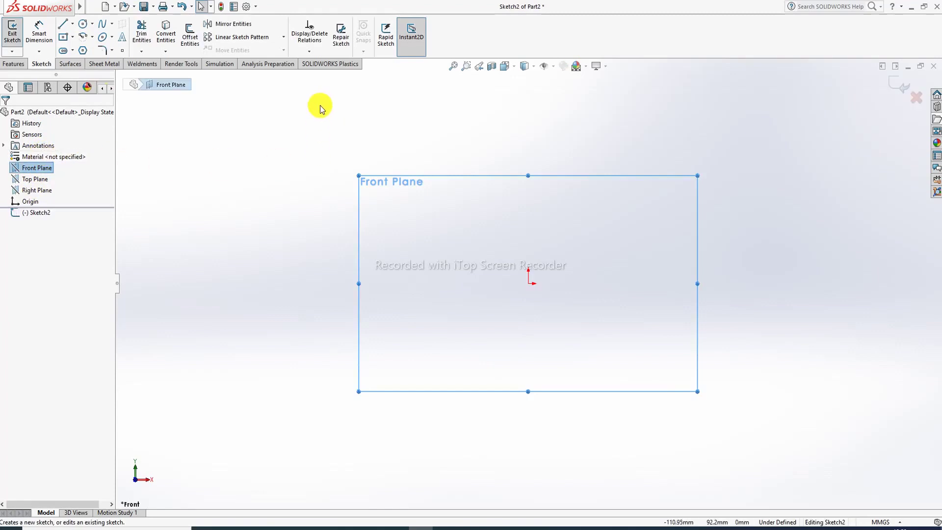
pyautogui.click(72, 30)
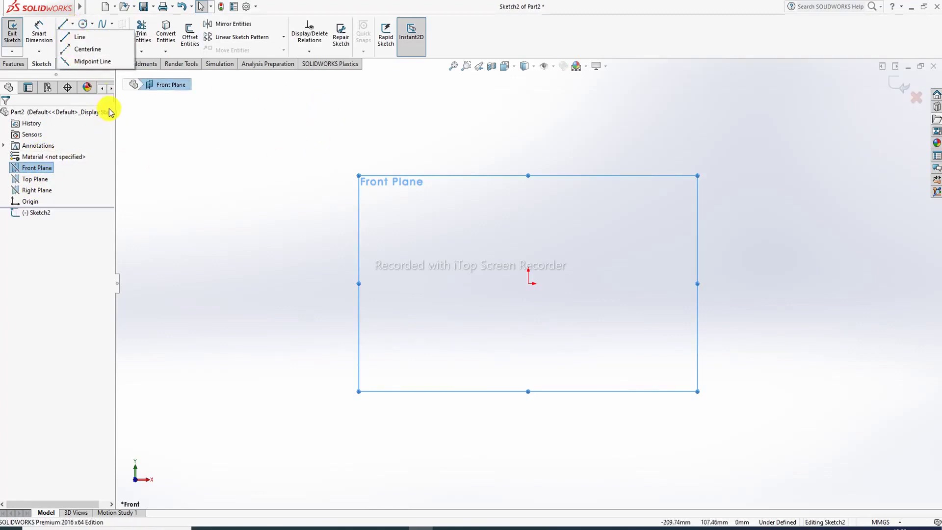
pyautogui.click(252, 528)
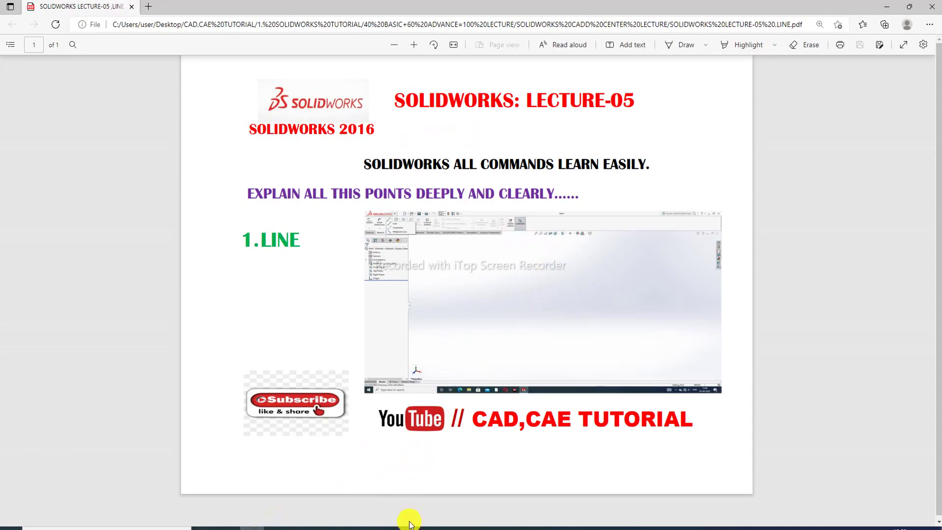
pyautogui.click(424, 528)
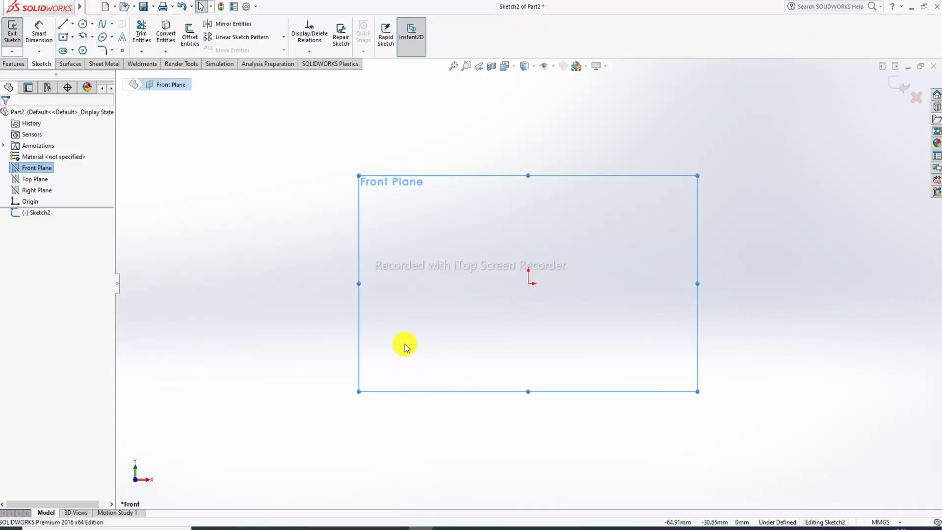
pyautogui.click(73, 28)
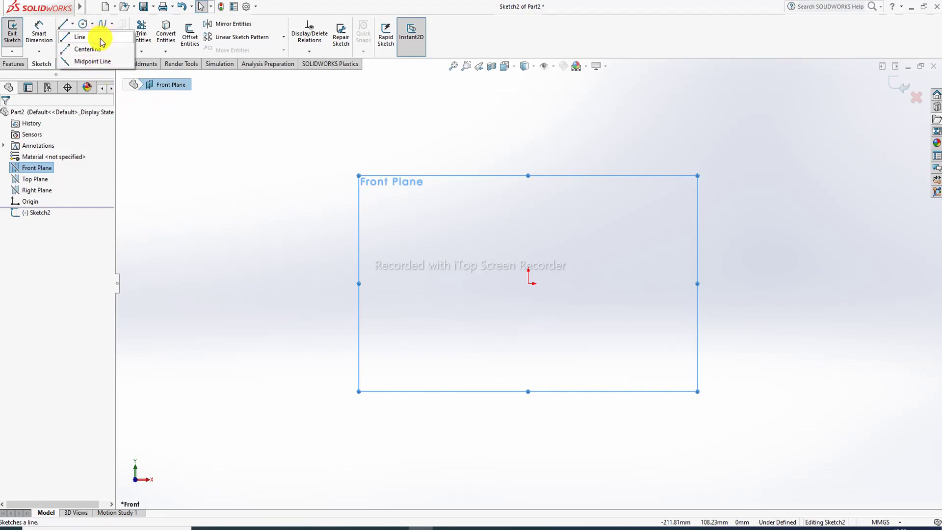
pyautogui.click(101, 42)
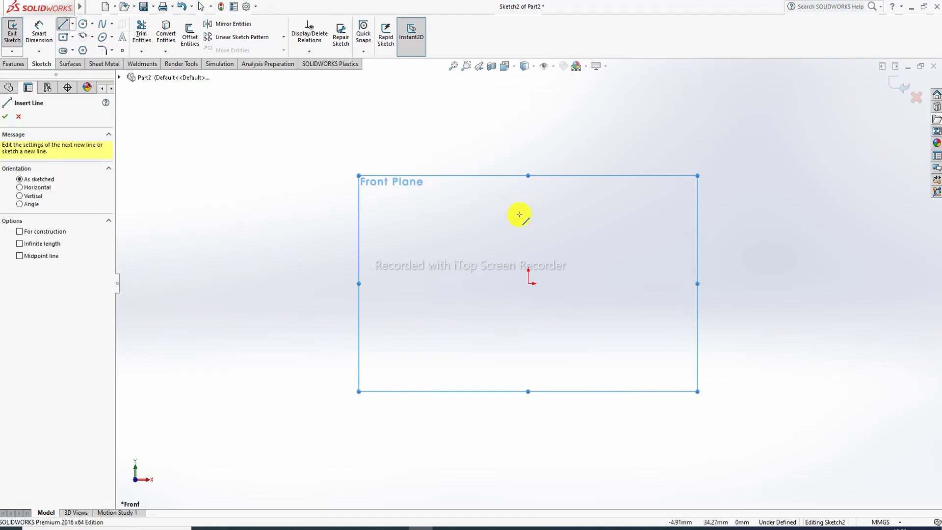
# - Draw a slightly slanted line above the origin and cancel the arc starting from its end
pyautogui.click(454, 230)
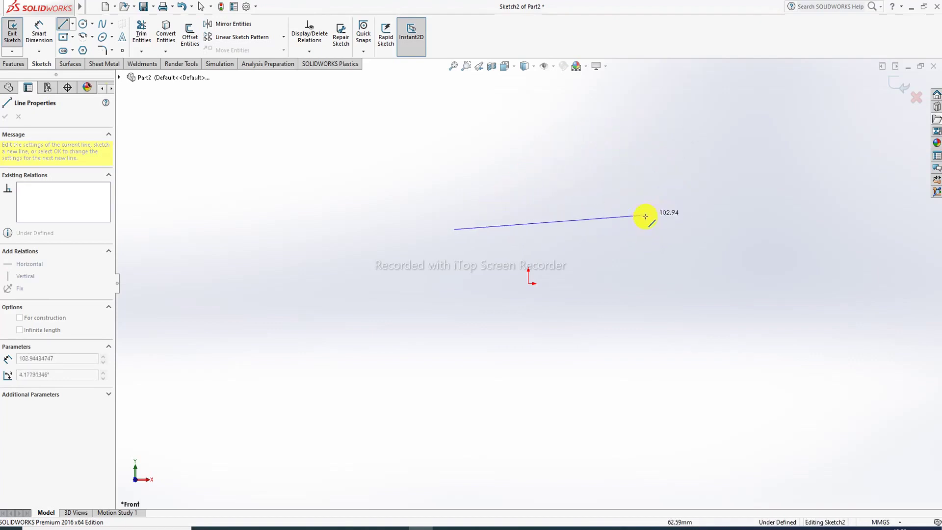
pyautogui.click(621, 223)
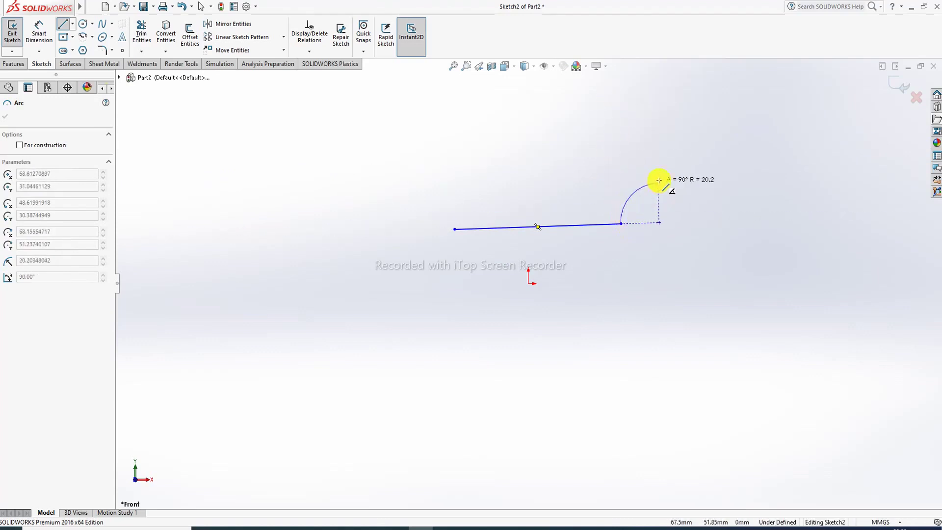
pyautogui.press('Escape')
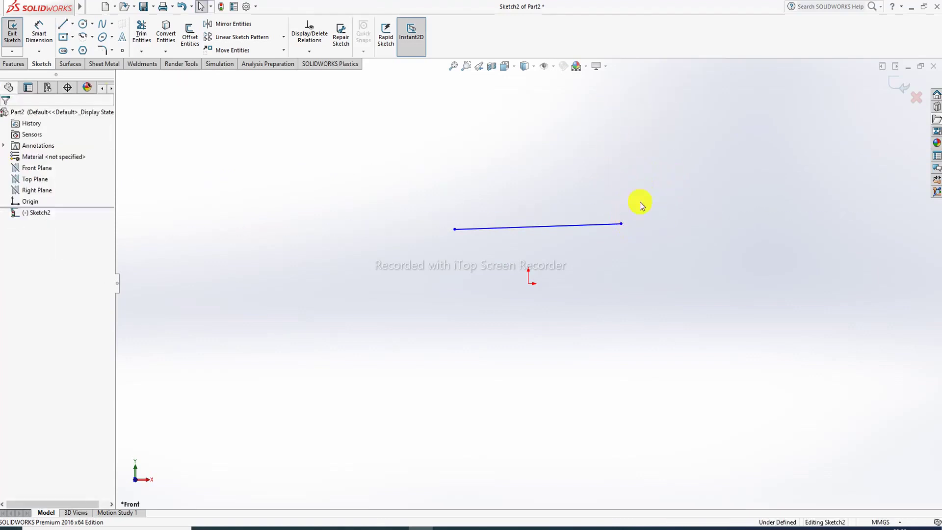
# - Draw a right triangle right of the origin: horizontal base, vertical side, diagonal closing to the start
pyautogui.click(64, 26)
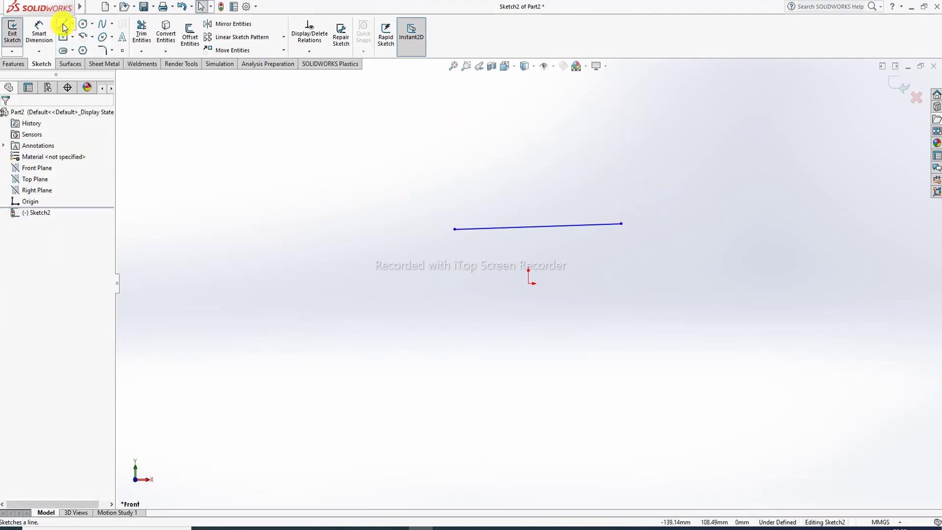
pyautogui.click(611, 309)
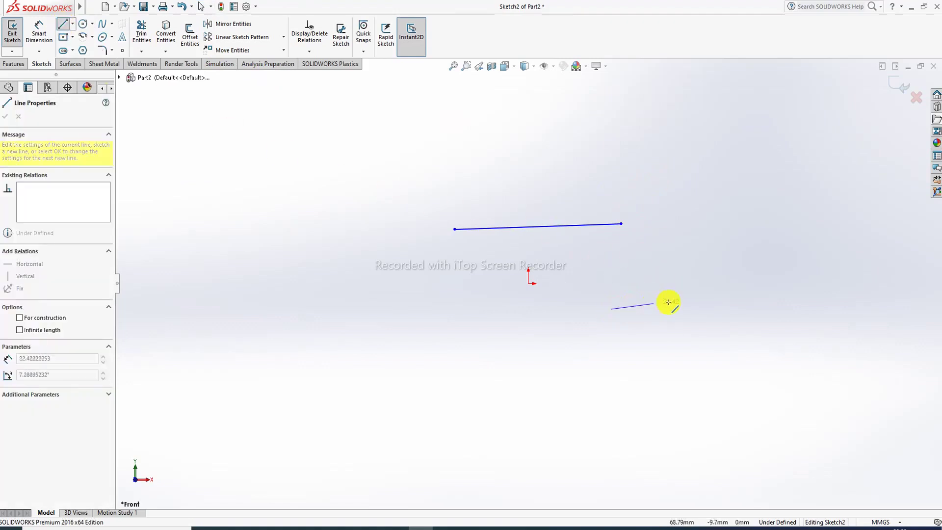
pyautogui.click(764, 309)
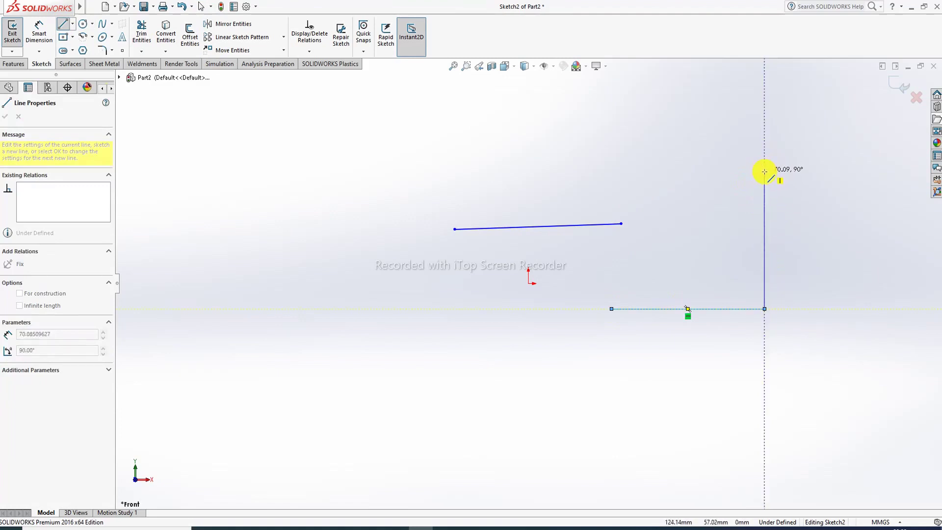
pyautogui.click(764, 171)
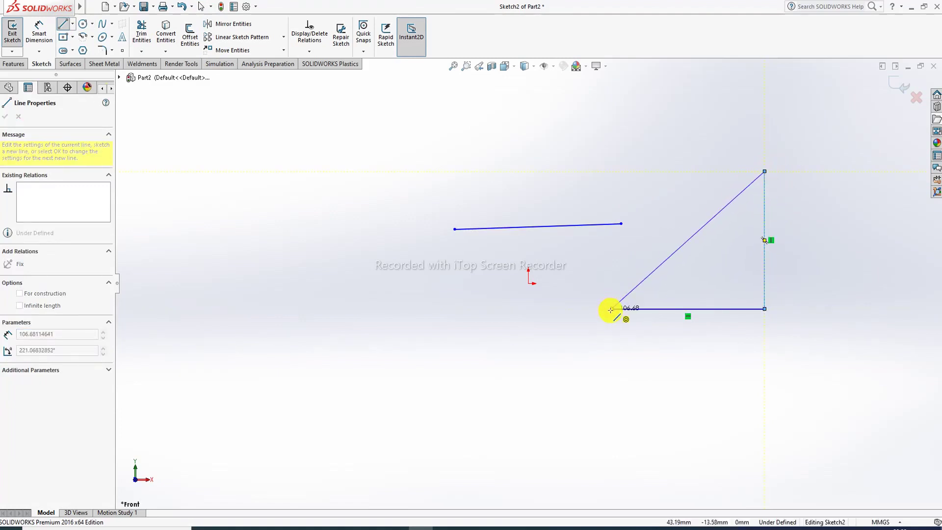
pyautogui.click(610, 310)
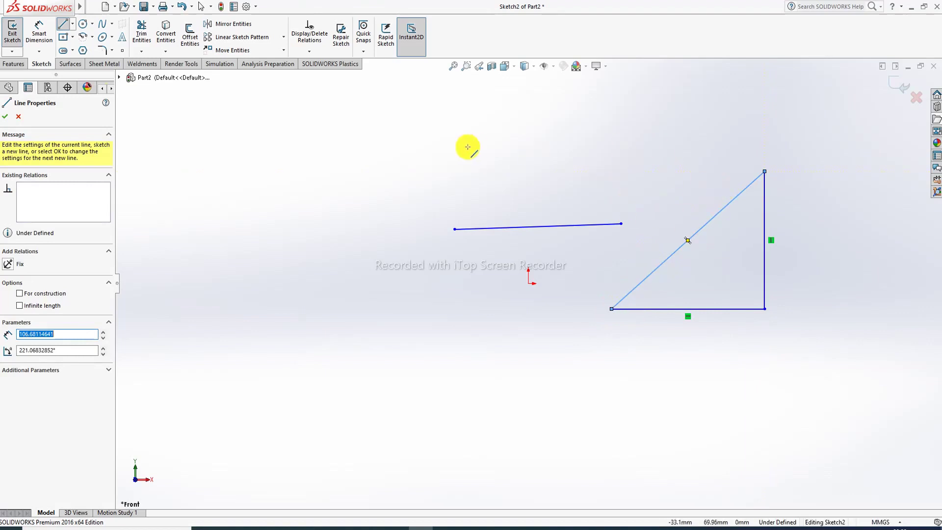
pyautogui.click(63, 25)
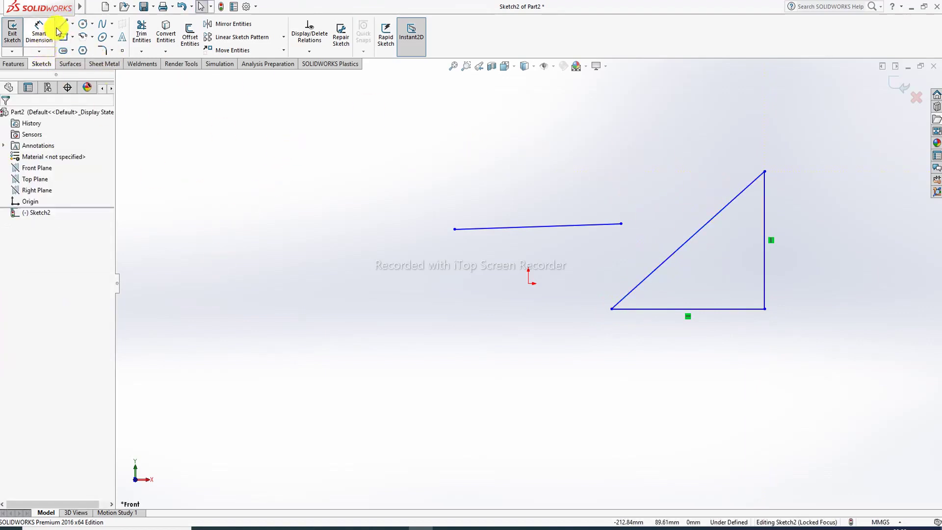
pyautogui.click(62, 24)
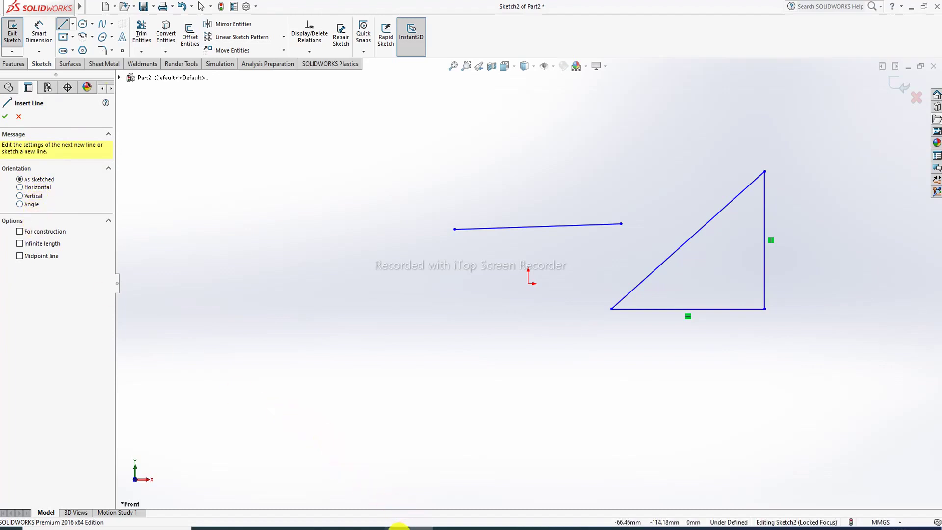
pyautogui.press('Escape')
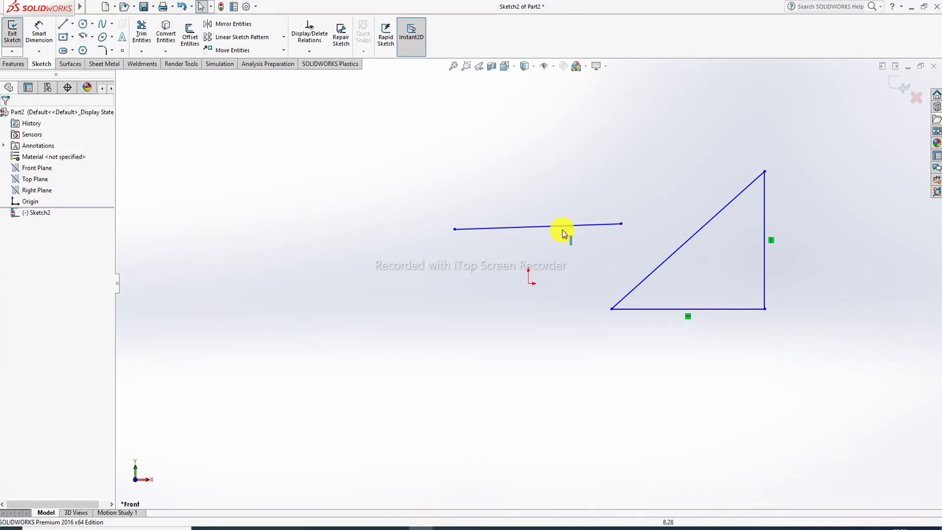
# - Draw a closed, slightly tilted triangle above and left of the origin, then cancel the stray line
pyautogui.click(71, 27)
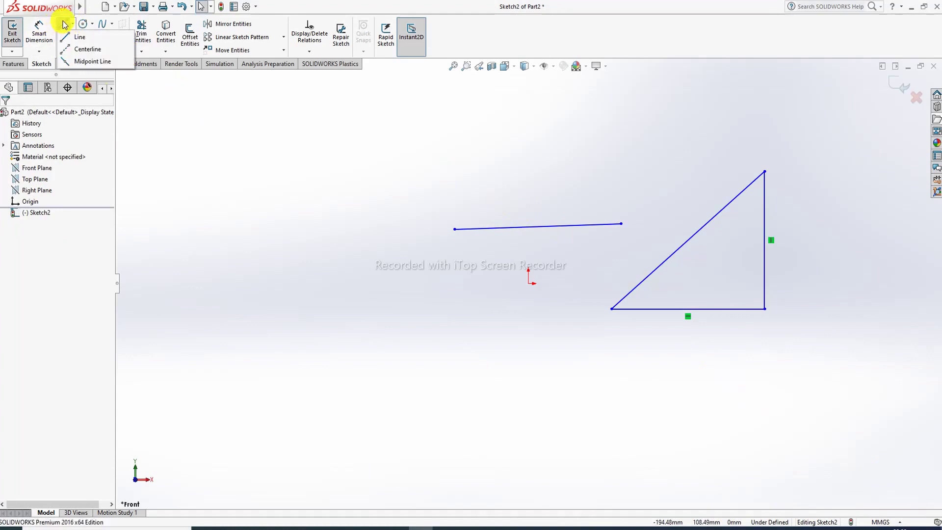
pyautogui.click(64, 25)
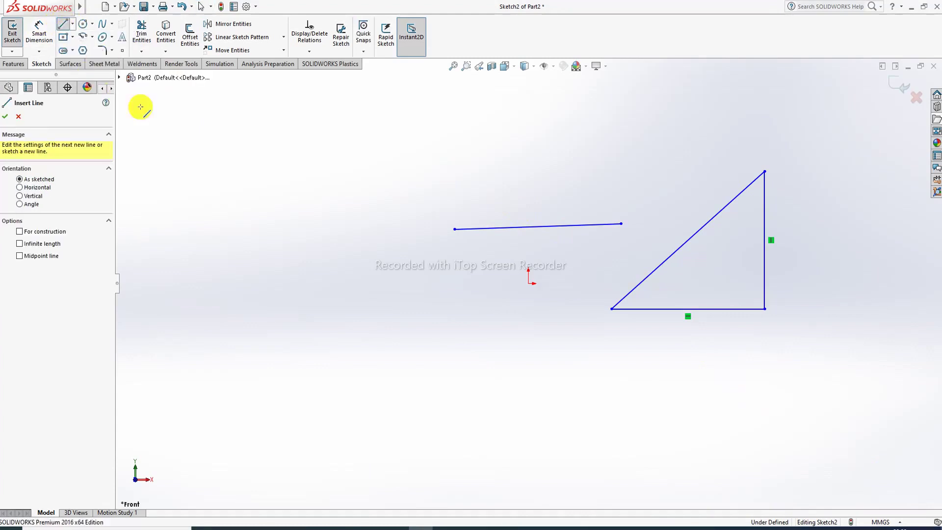
pyautogui.click(309, 161)
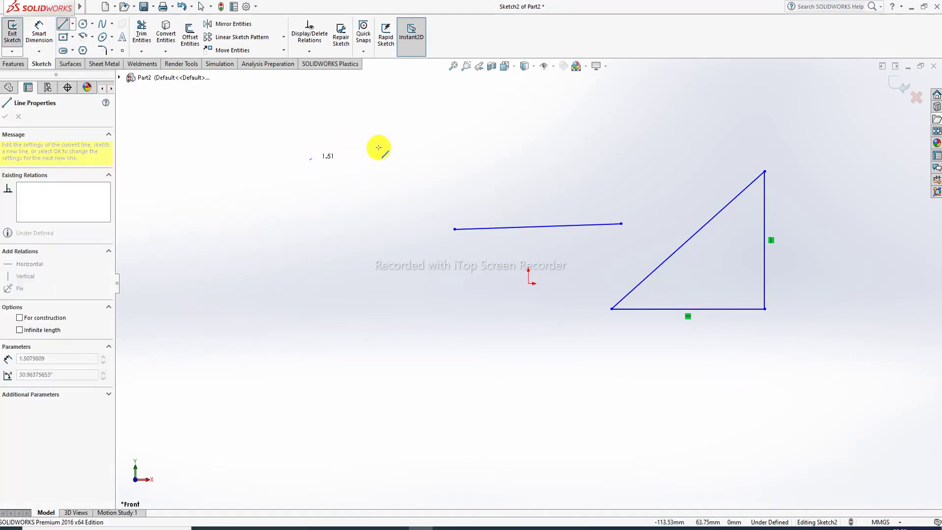
pyautogui.click(422, 140)
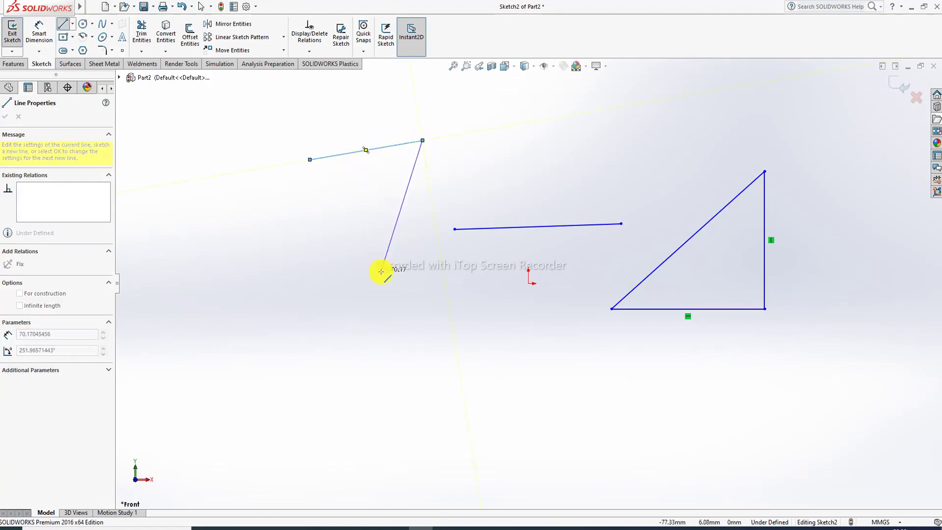
pyautogui.click(382, 271)
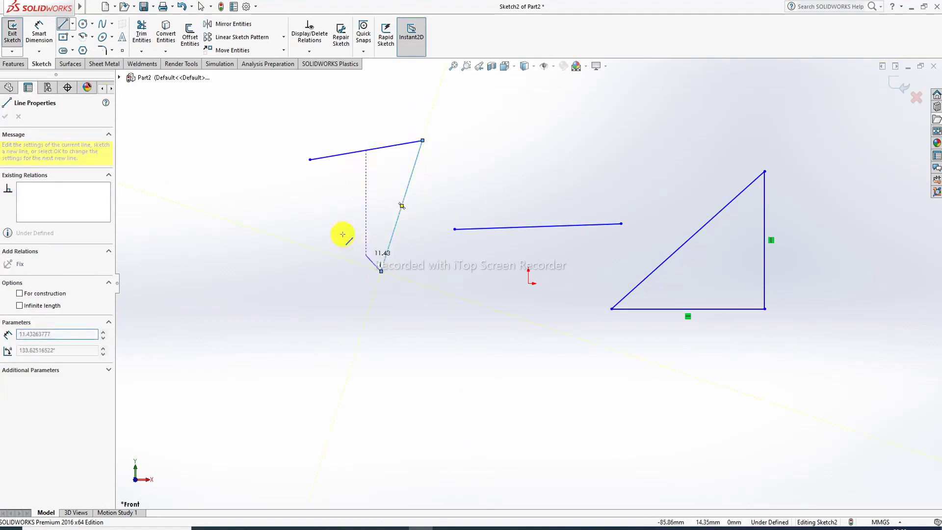
pyautogui.click(309, 160)
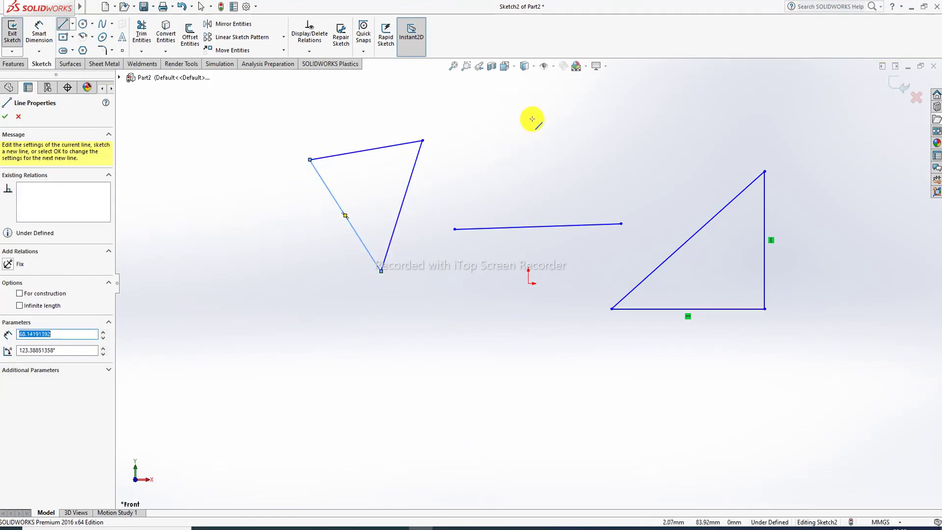
pyautogui.rightClick(532, 119)
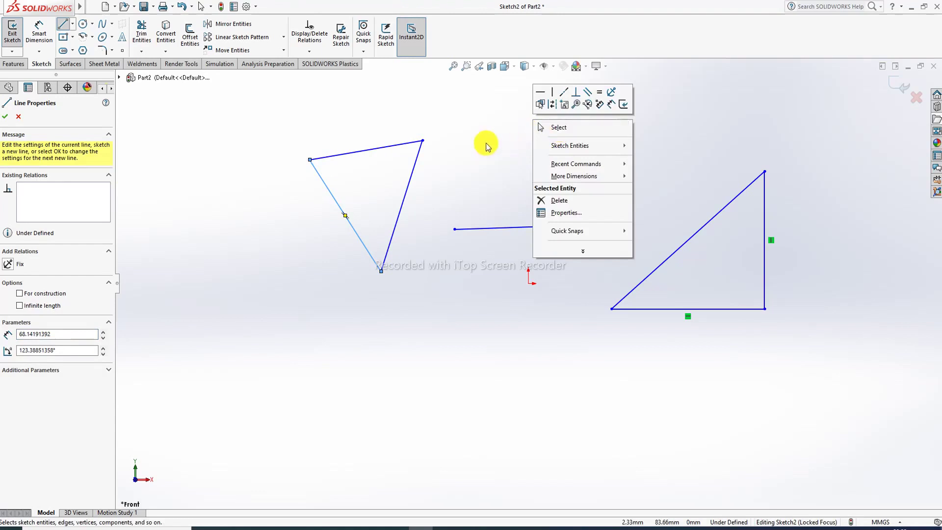
pyautogui.rightClick(498, 141)
pyautogui.click(470, 157)
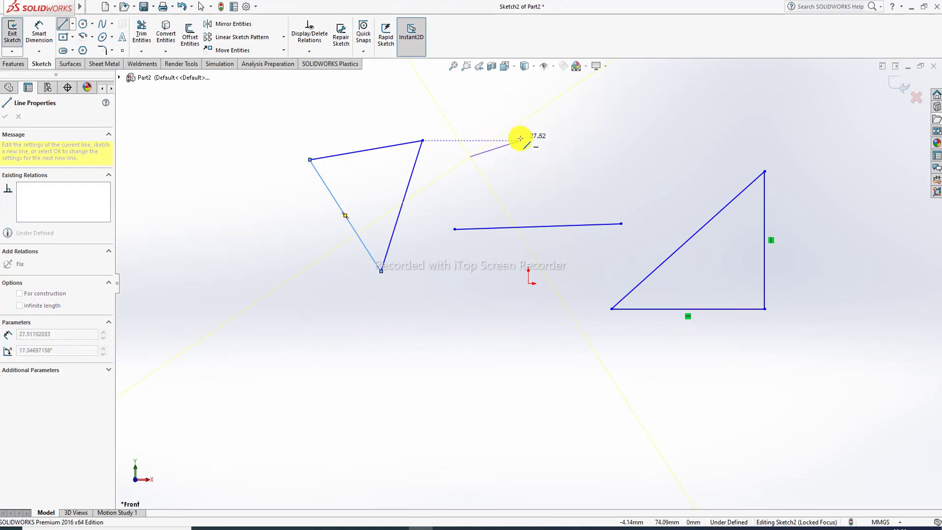
pyautogui.press('Escape')
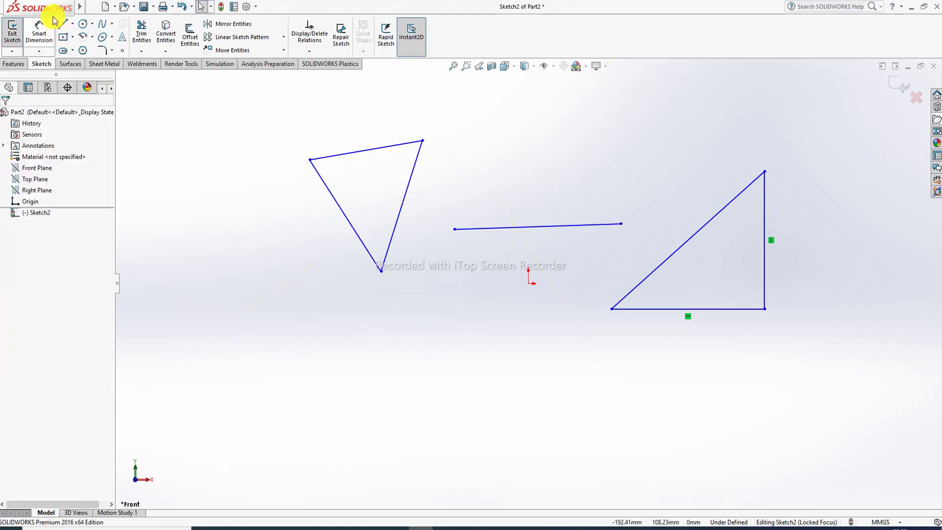
# - Draw an open inverted-V of two connected lines below the upper-left triangle
pyautogui.click(62, 24)
pyautogui.click(271, 381)
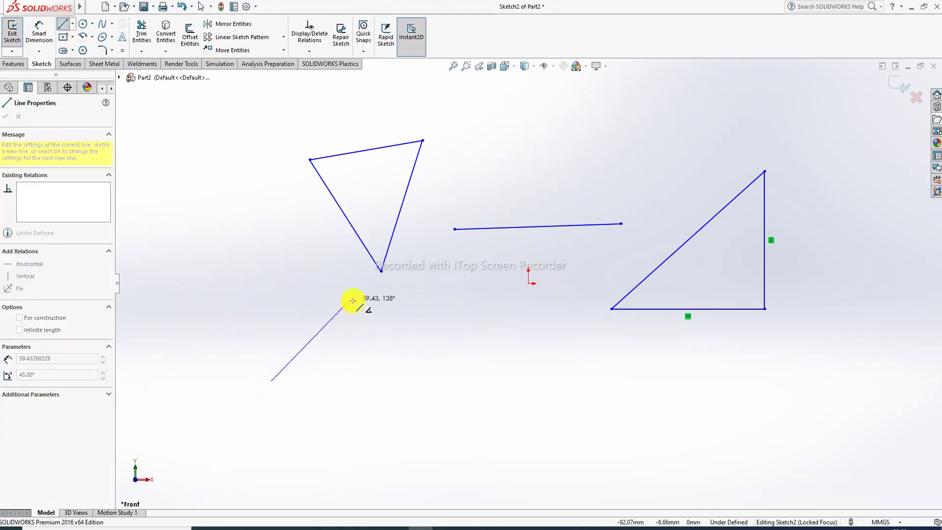
pyautogui.click(351, 298)
pyautogui.click(447, 375)
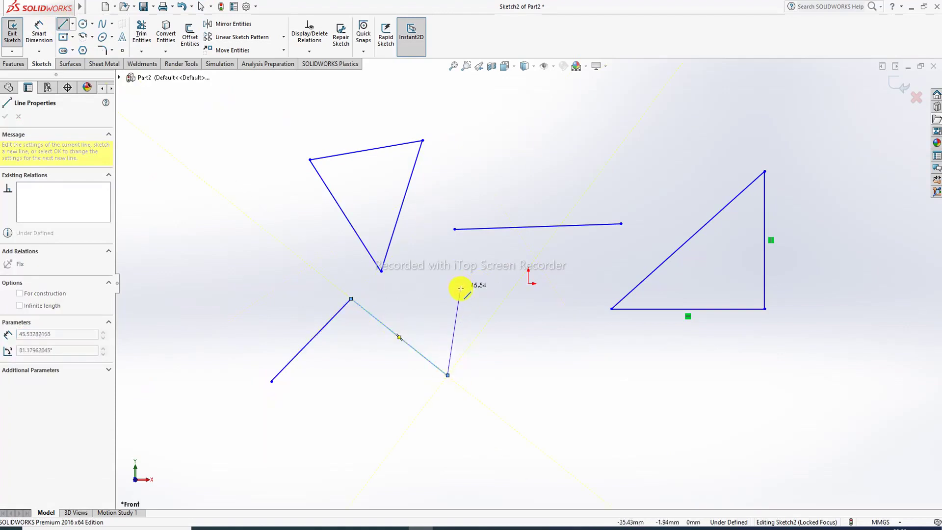
pyautogui.rightClick(461, 288)
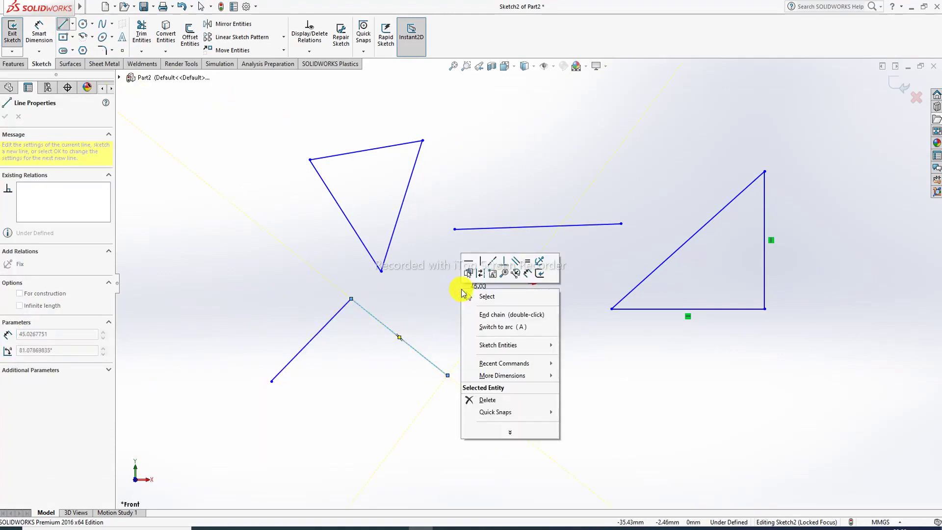
pyautogui.click(498, 297)
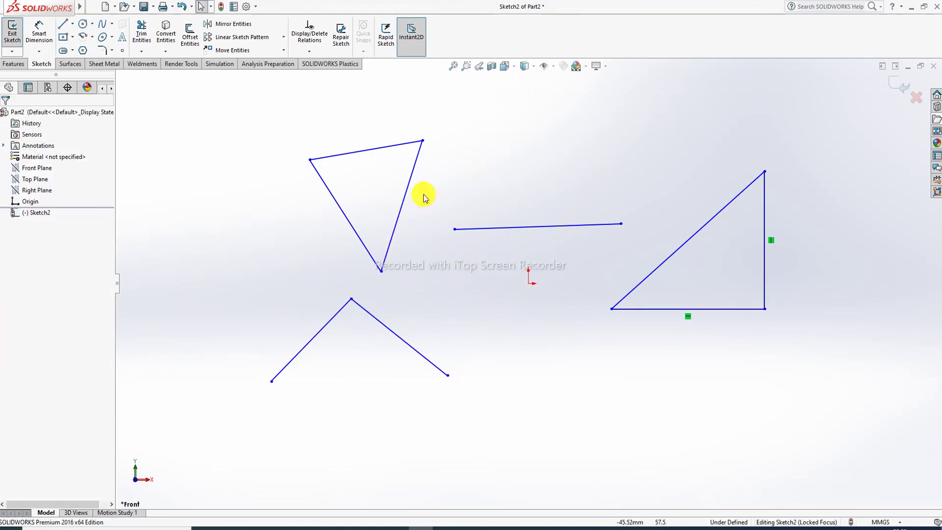
pyautogui.click(72, 24)
# - Draw a closed triangle of construction centerlines in the upper right, above the right triangle
pyautogui.click(78, 50)
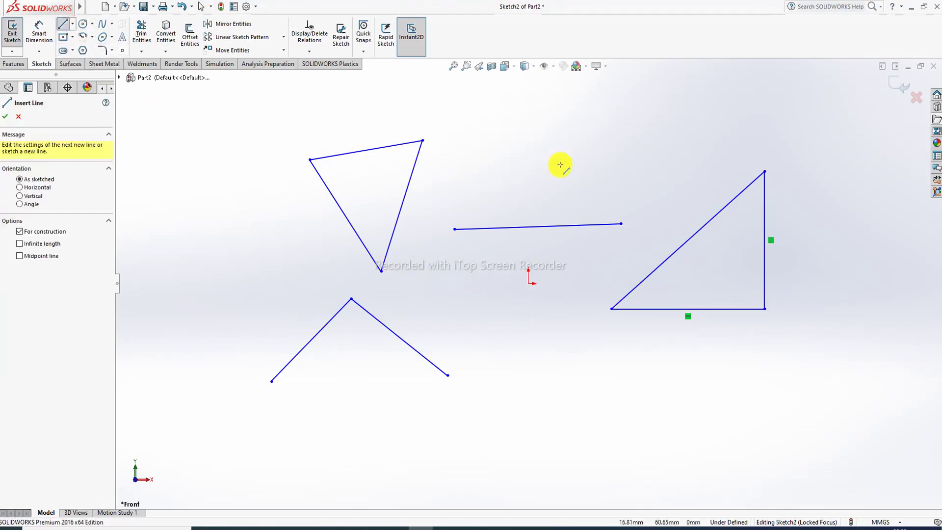
pyautogui.click(593, 134)
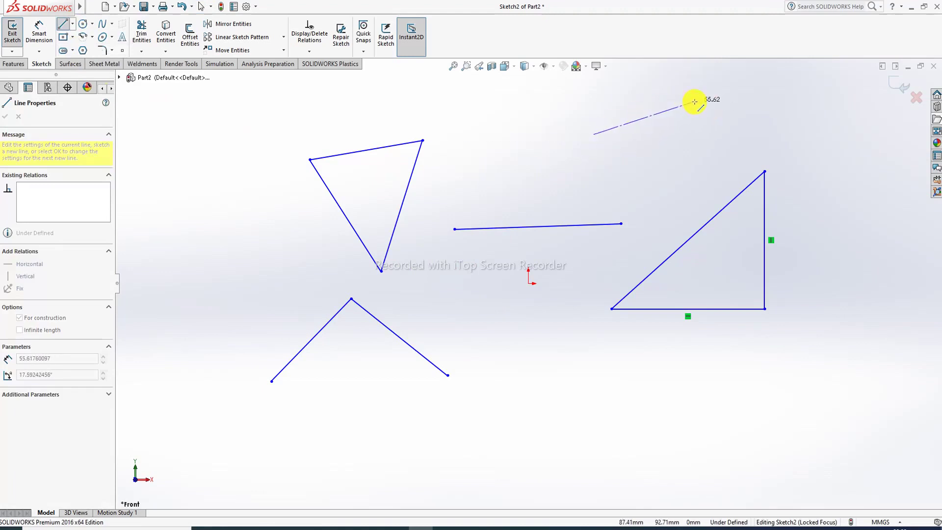
pyautogui.click(694, 101)
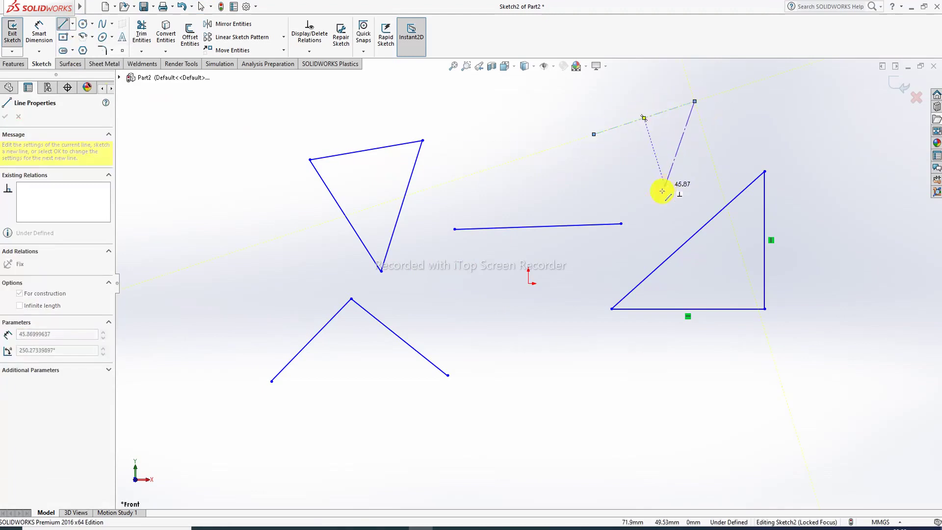
pyautogui.click(655, 200)
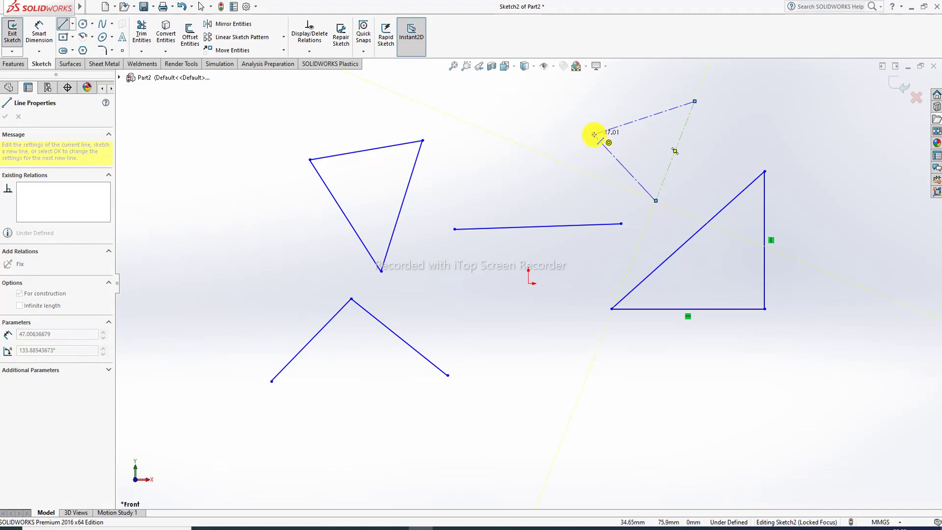
pyautogui.rightClick(499, 121)
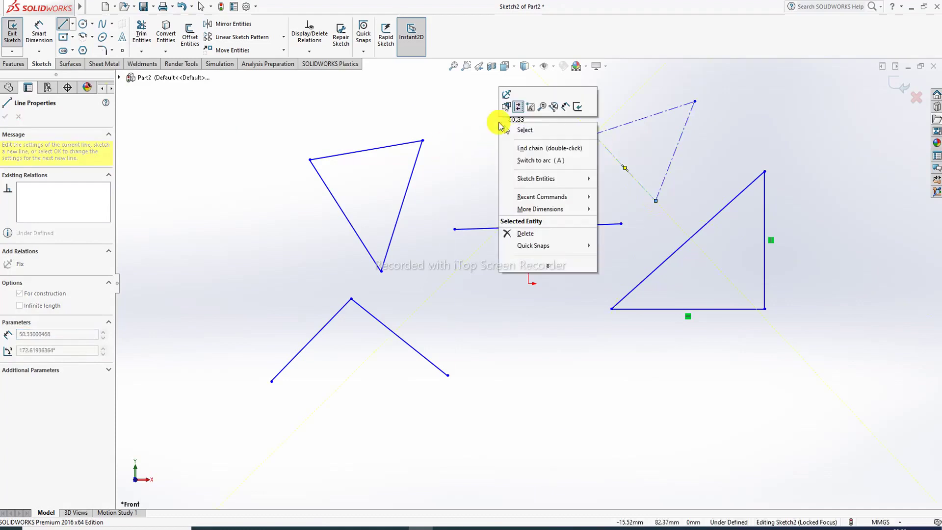
pyautogui.click(529, 130)
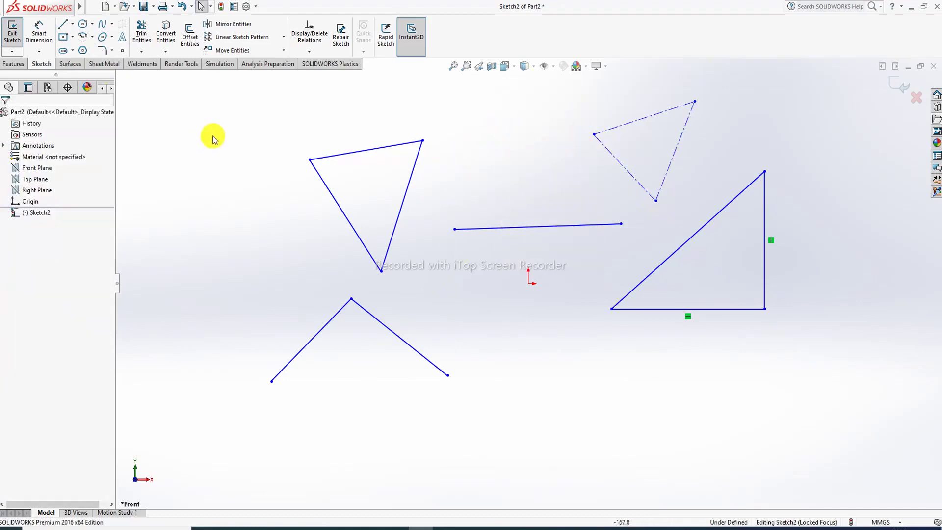
# - Make the upper-left triangle's top edge horizontal and the lower-left slanted line vertical
pyautogui.click(385, 151)
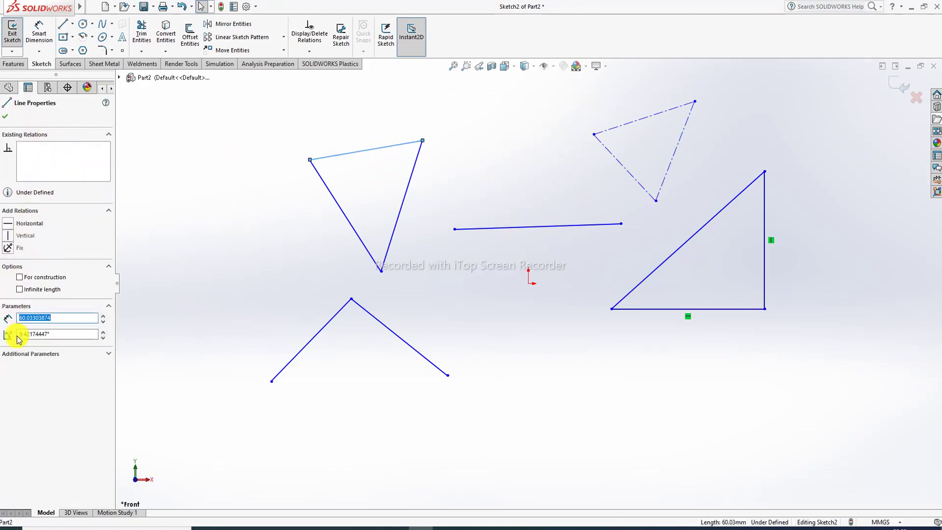
pyautogui.click(29, 226)
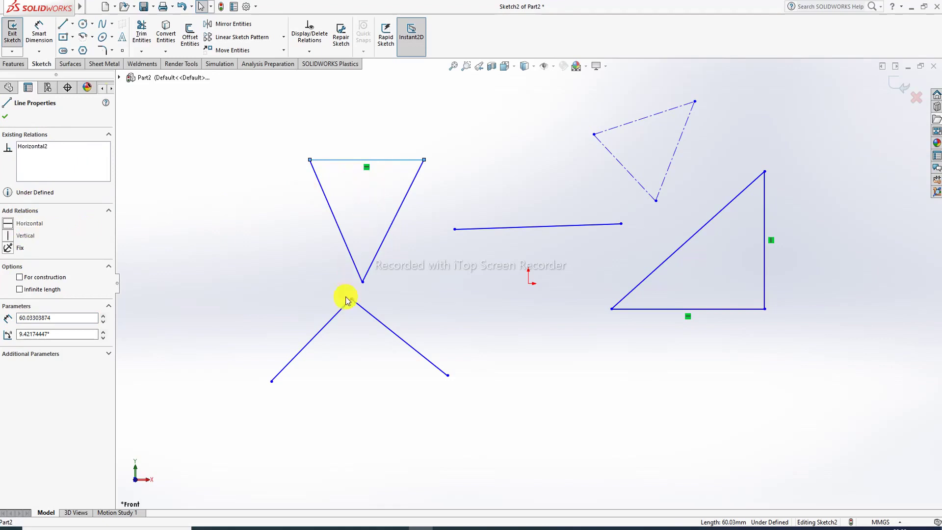
pyautogui.click(323, 328)
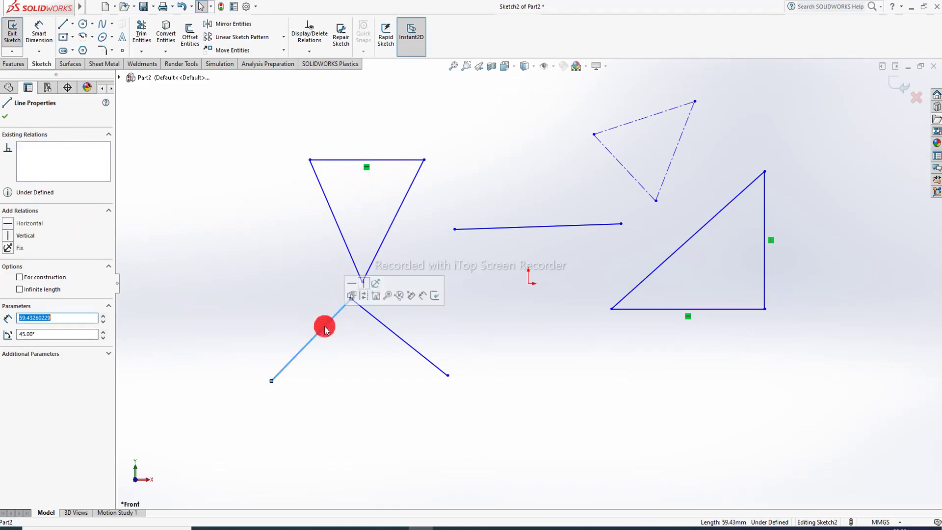
pyautogui.click(29, 237)
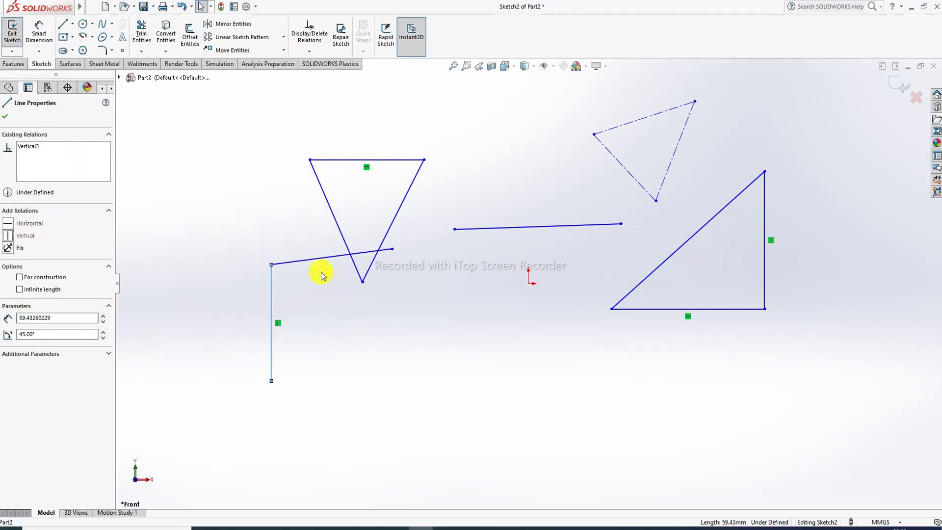
pyautogui.click(298, 298)
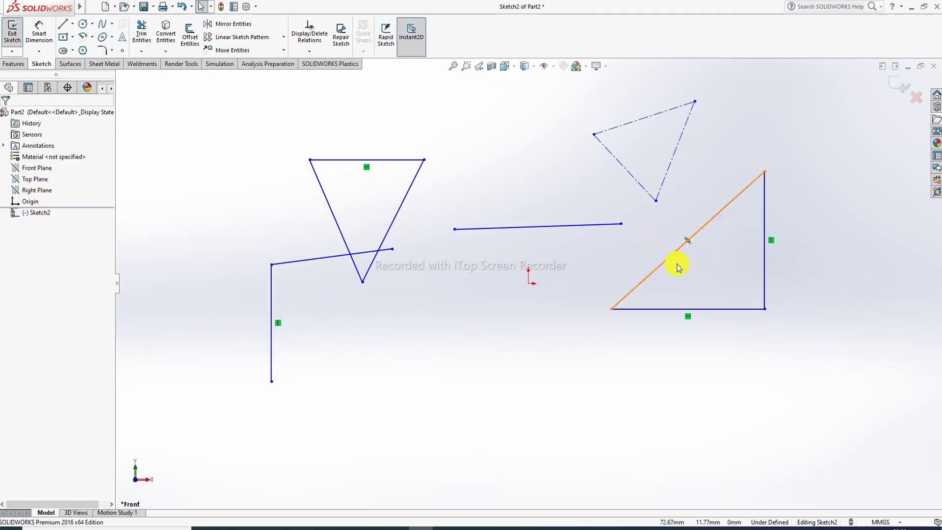
pyautogui.click(709, 311)
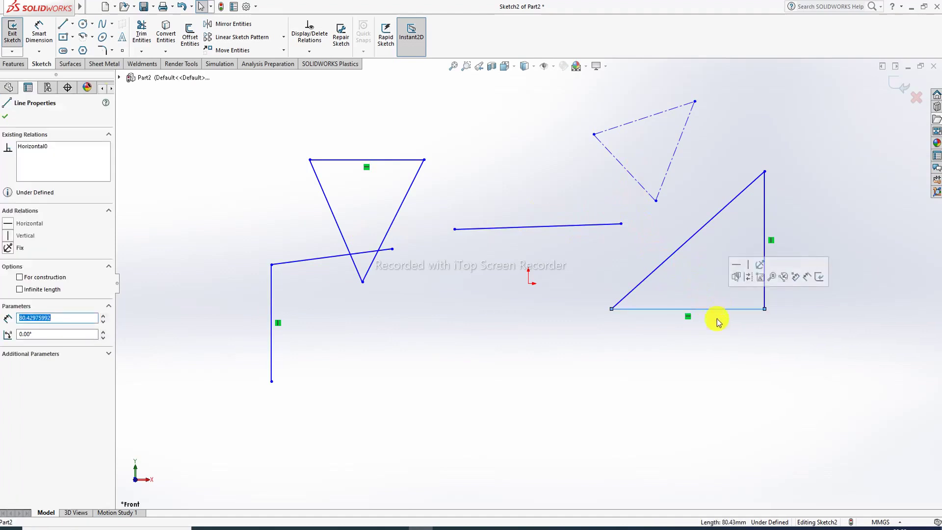
pyautogui.click(717, 326)
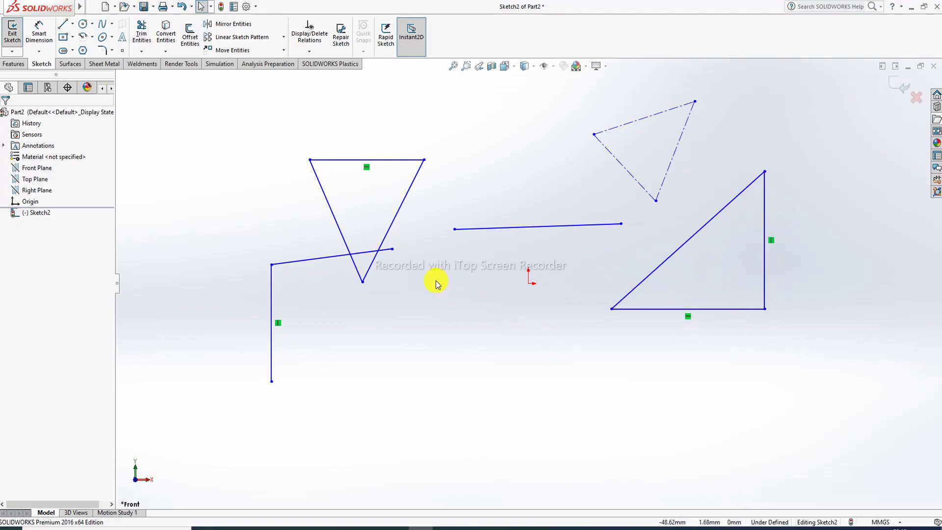
# - Add Horizontal relations to the short line beside the vertical line and the centerline triangle's top edge
pyautogui.click(322, 256)
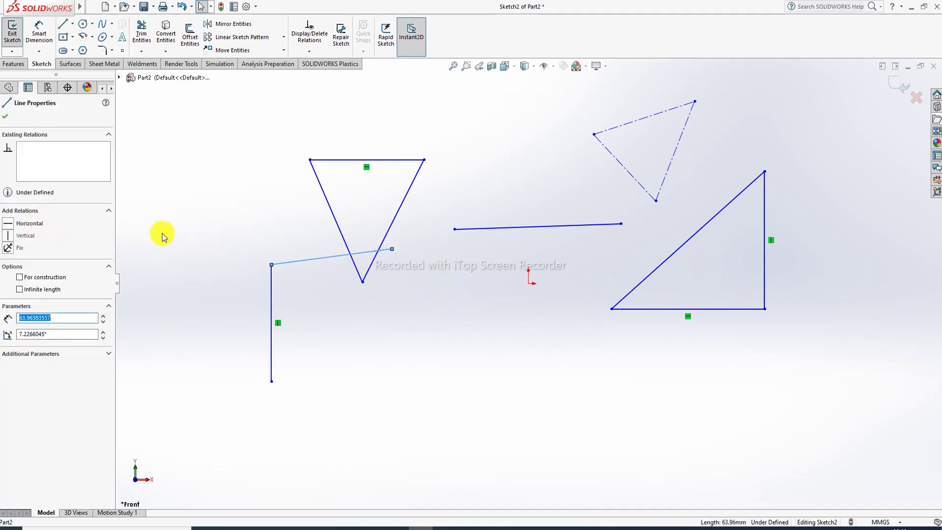
pyautogui.click(21, 225)
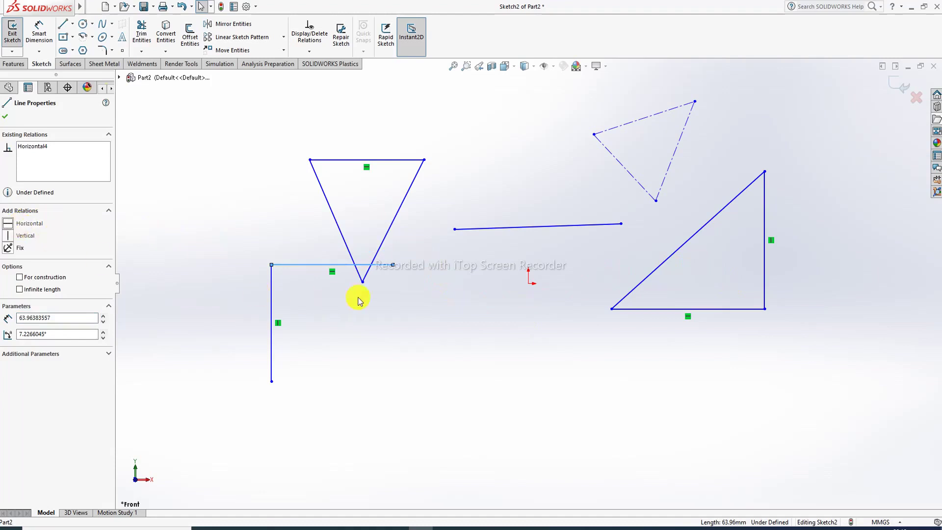
pyautogui.click(398, 300)
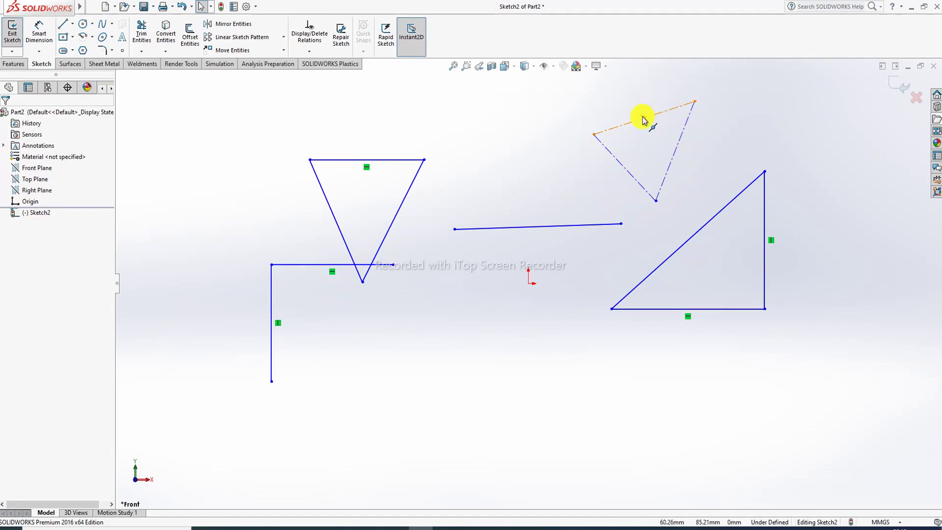
pyautogui.click(638, 124)
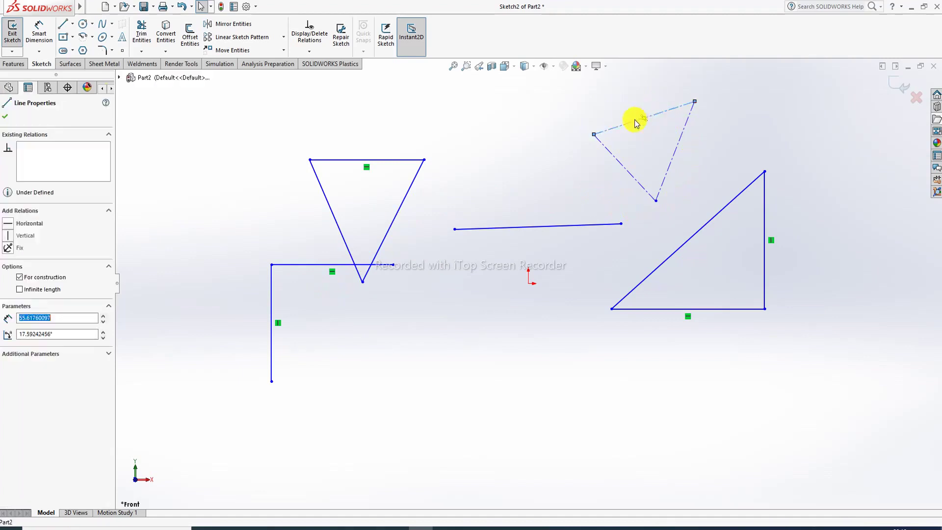
pyautogui.click(26, 225)
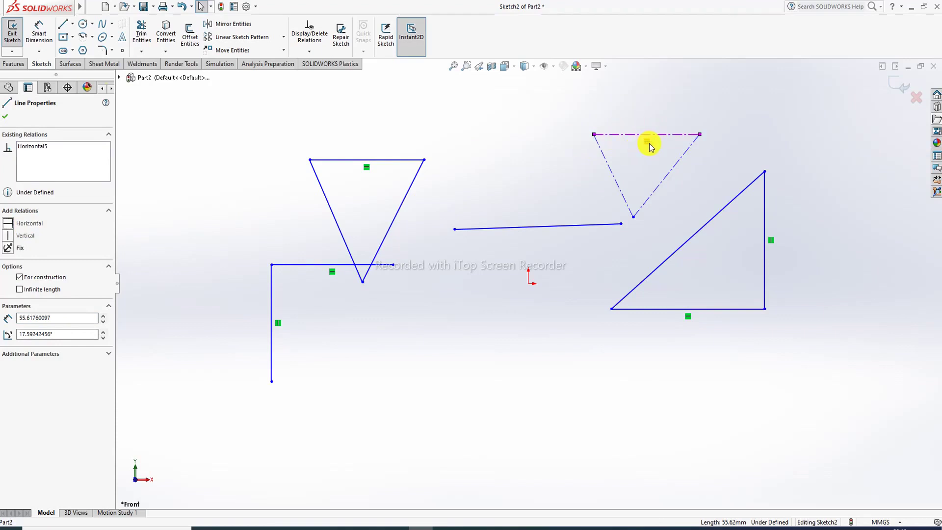
pyautogui.click(162, 130)
# - Draw a slanted Midpoint Line below the origin, placing its midpoint first, then its end
pyautogui.click(72, 25)
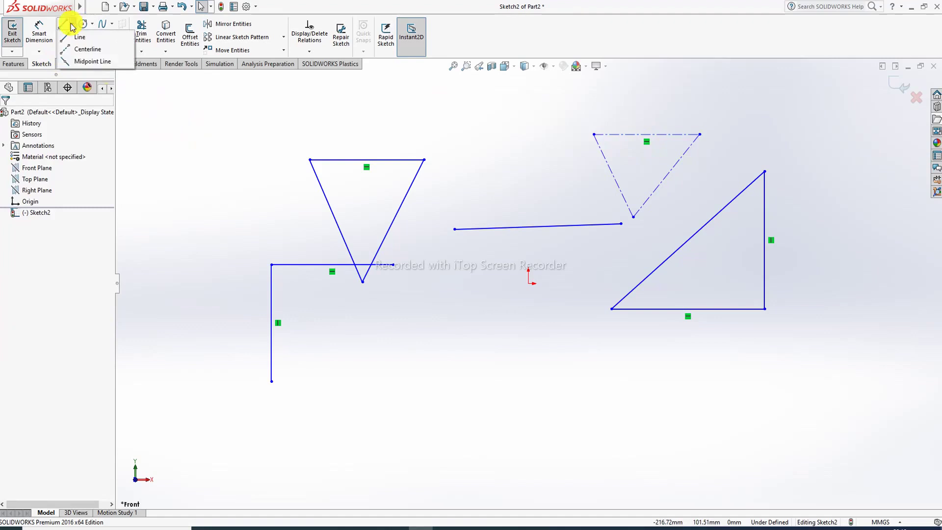
pyautogui.click(91, 61)
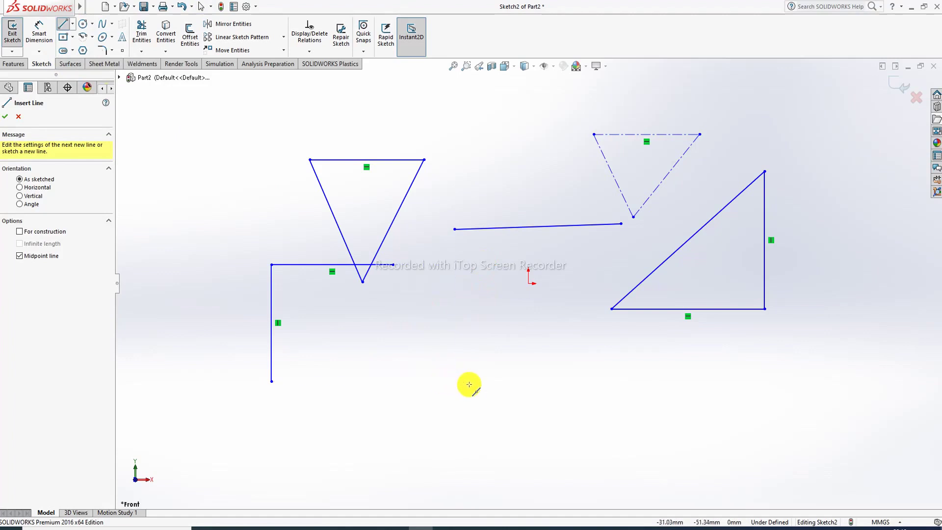
pyautogui.click(471, 382)
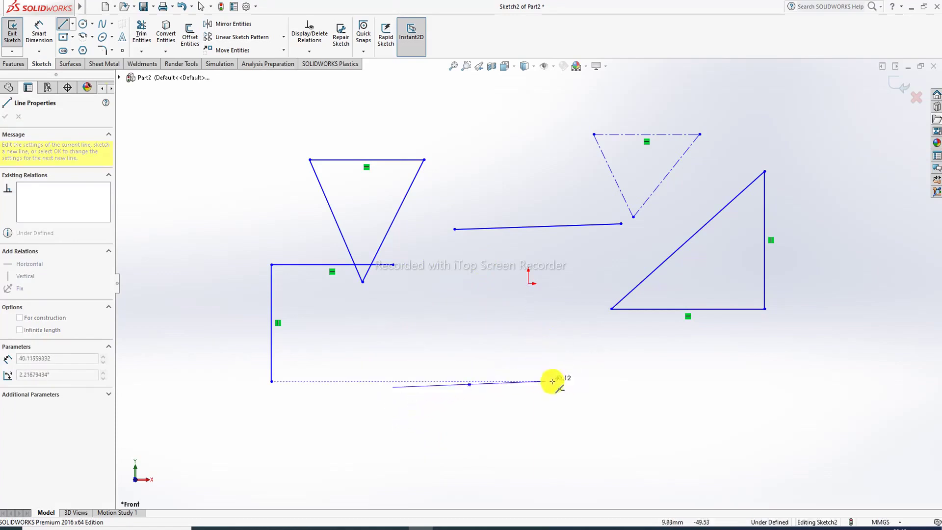
pyautogui.click(573, 343)
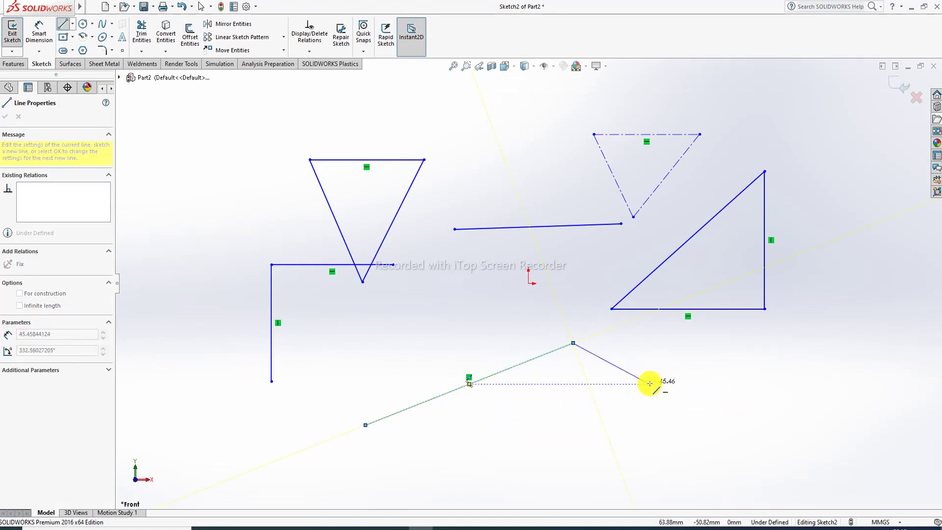
pyautogui.rightClick(673, 378)
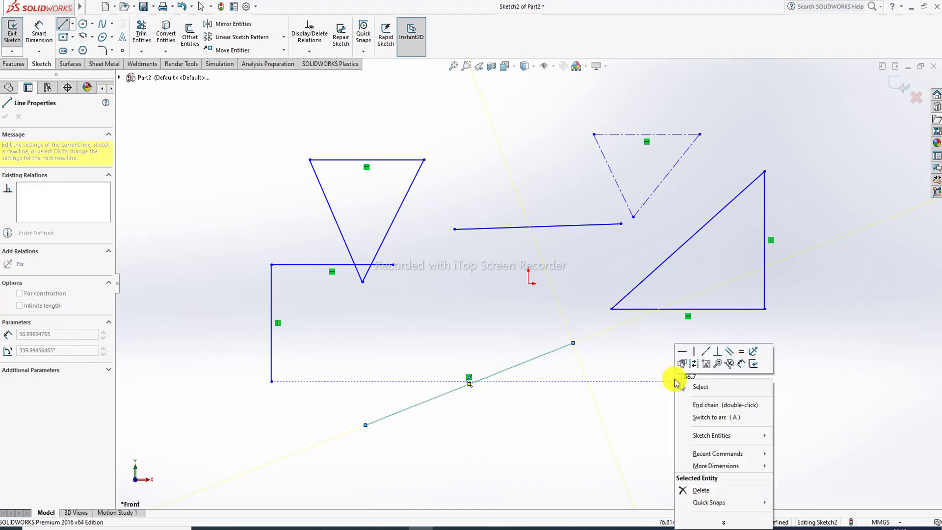
pyautogui.click(708, 387)
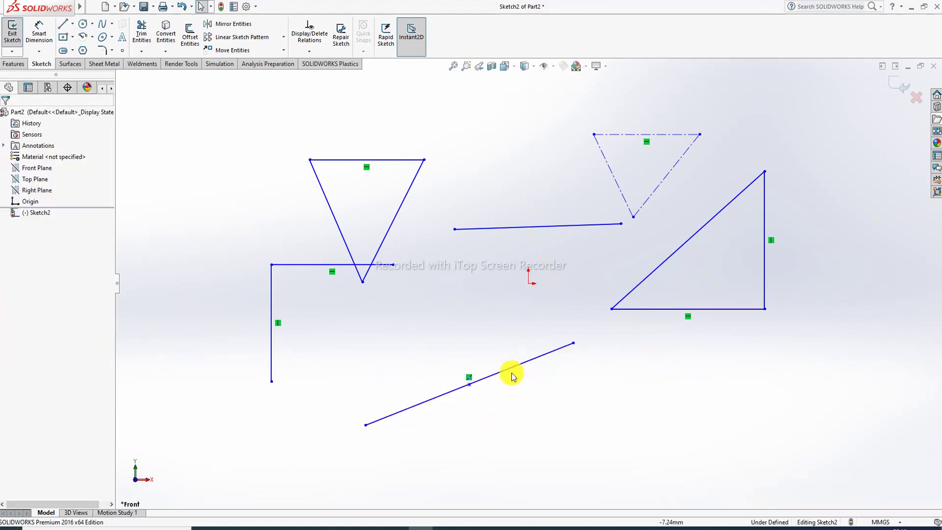
pyautogui.click(467, 375)
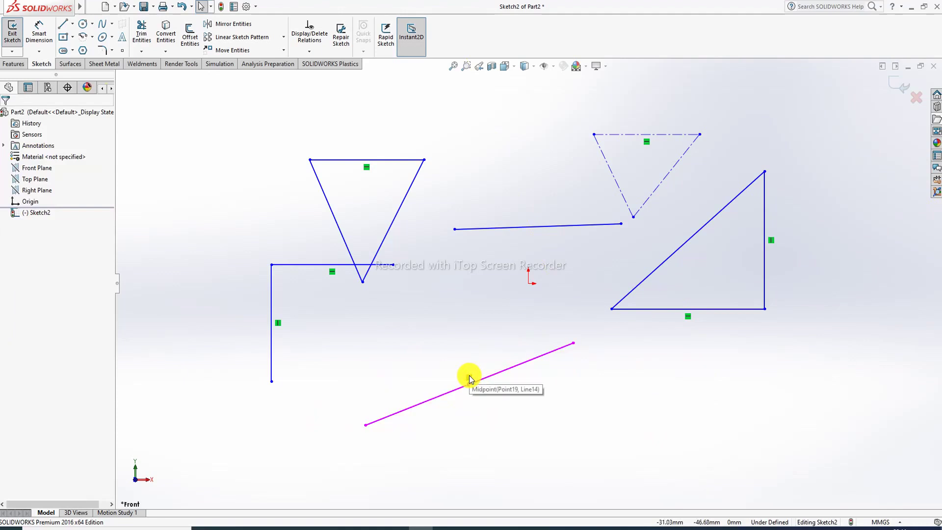
# - Make the lower midpoint line horizontal
pyautogui.click(469, 377)
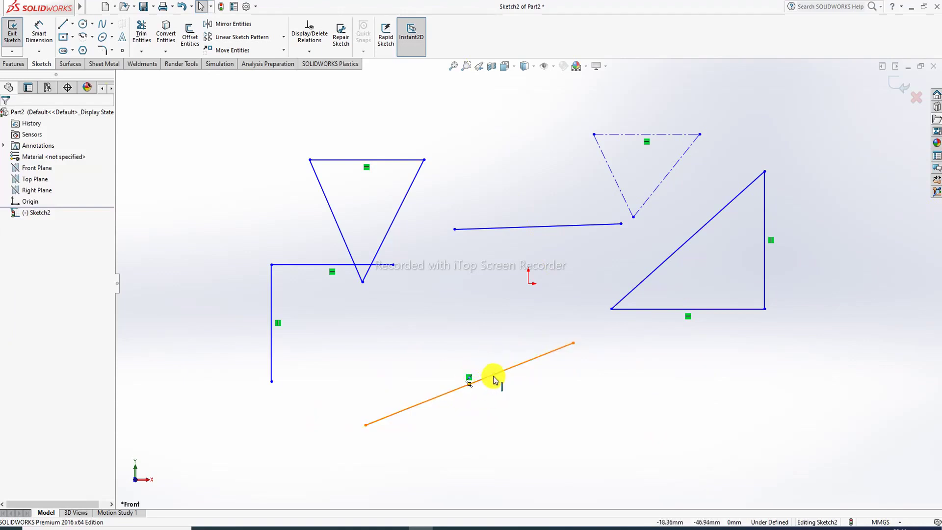
pyautogui.click(494, 378)
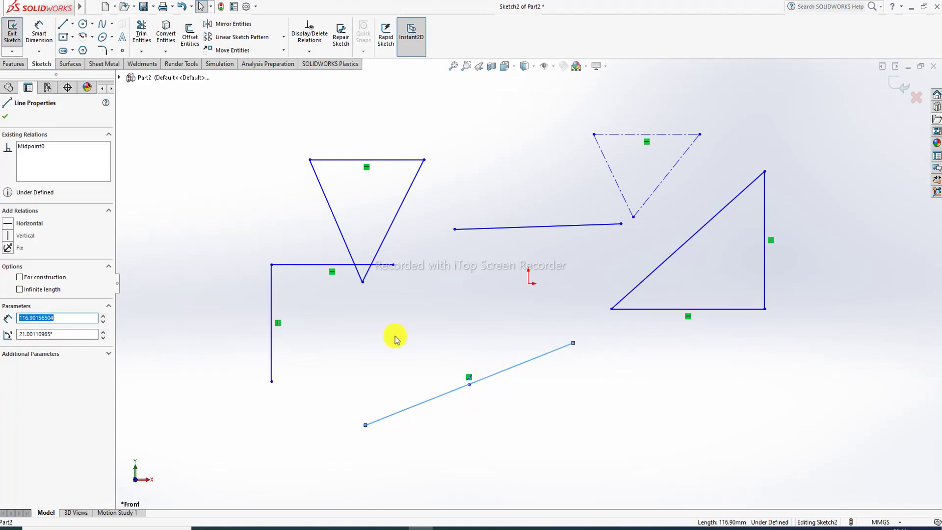
pyautogui.click(30, 224)
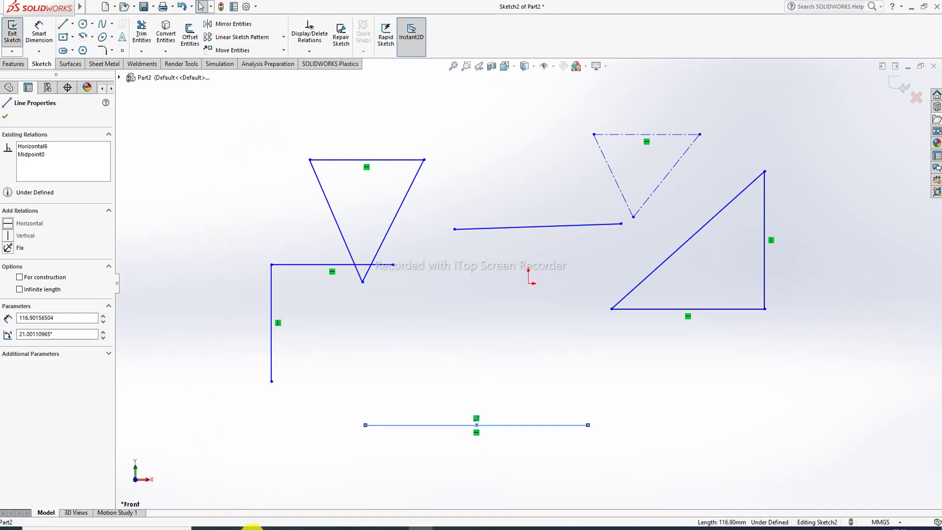
# - Review the Rectangle section of the lecture PDF, then choose Center Rectangle
pyautogui.click(260, 528)
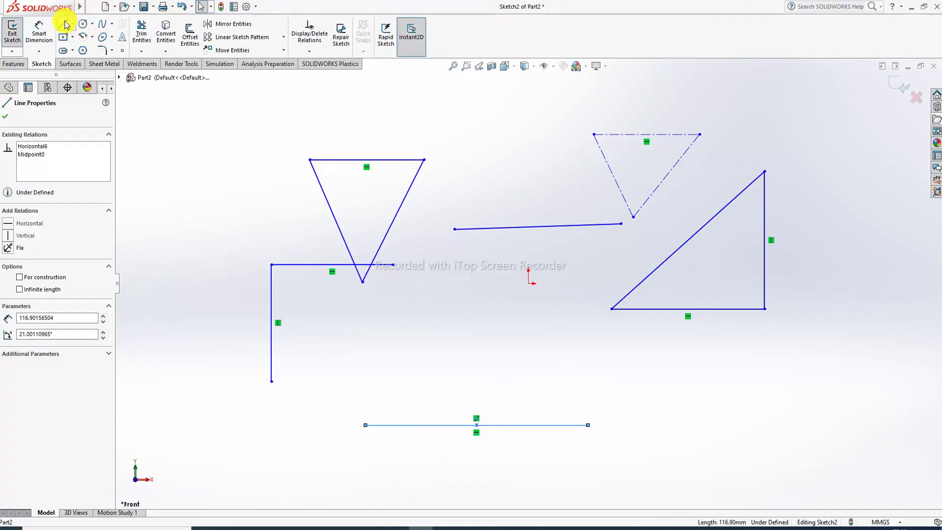
pyautogui.click(72, 39)
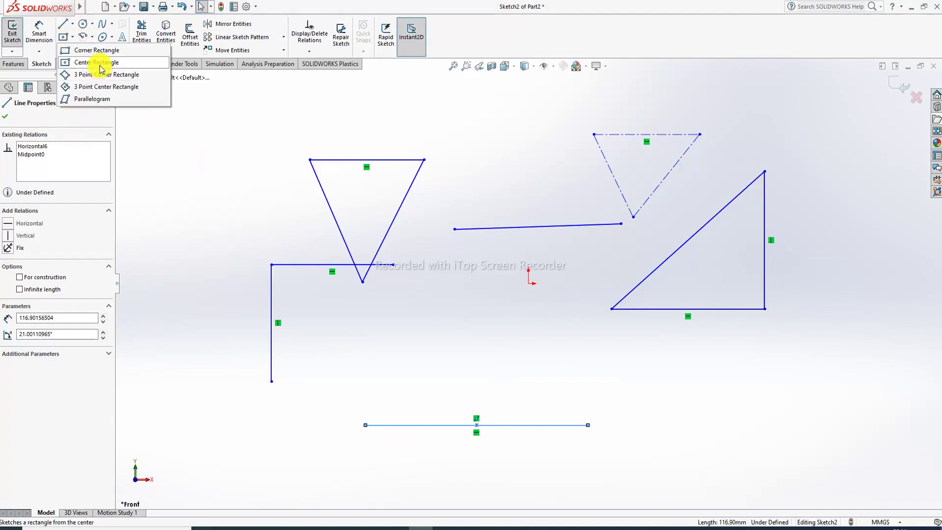
pyautogui.click(104, 83)
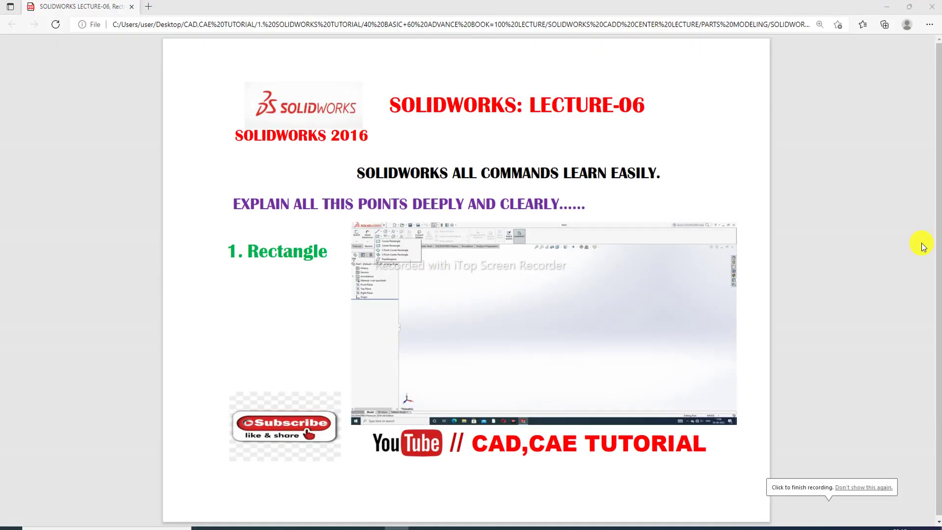
pyautogui.click(878, 358)
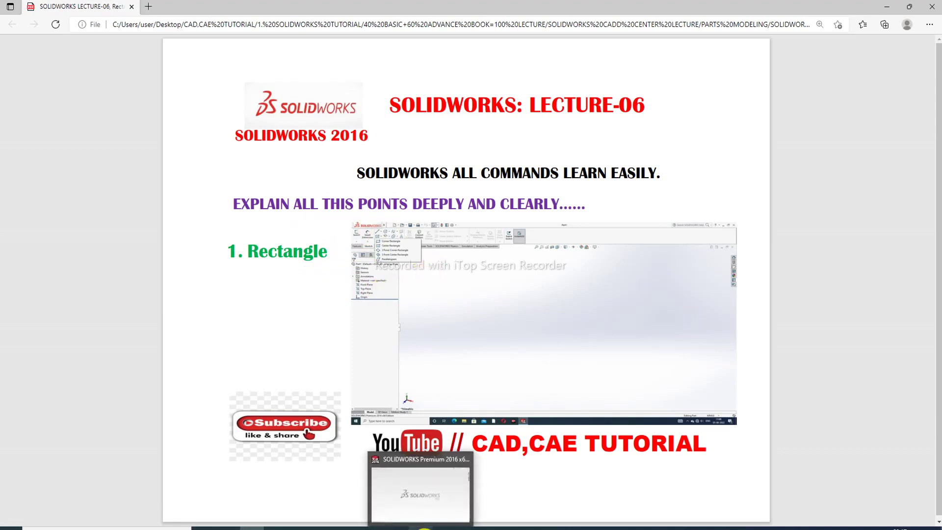
# - Return to SOLIDWORKS and create a new blank Part document, Part2
pyautogui.click(421, 528)
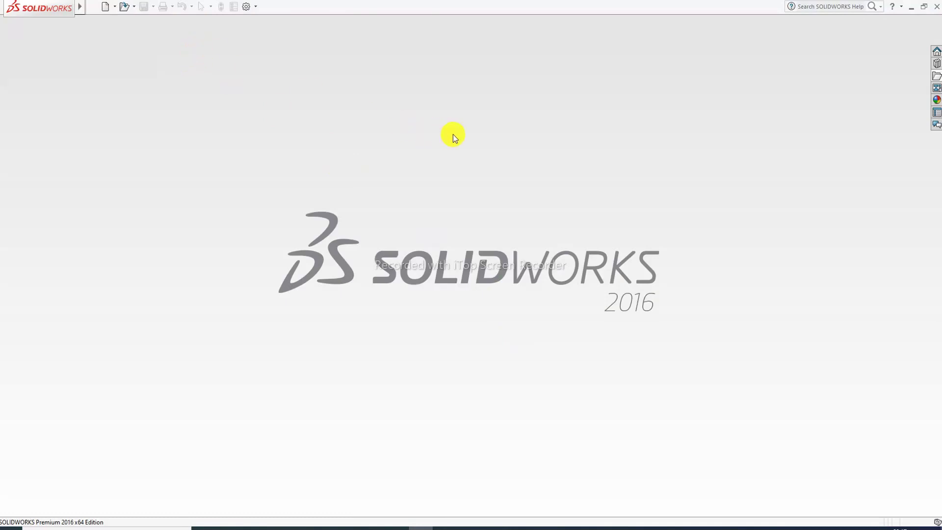
pyautogui.click(106, 7)
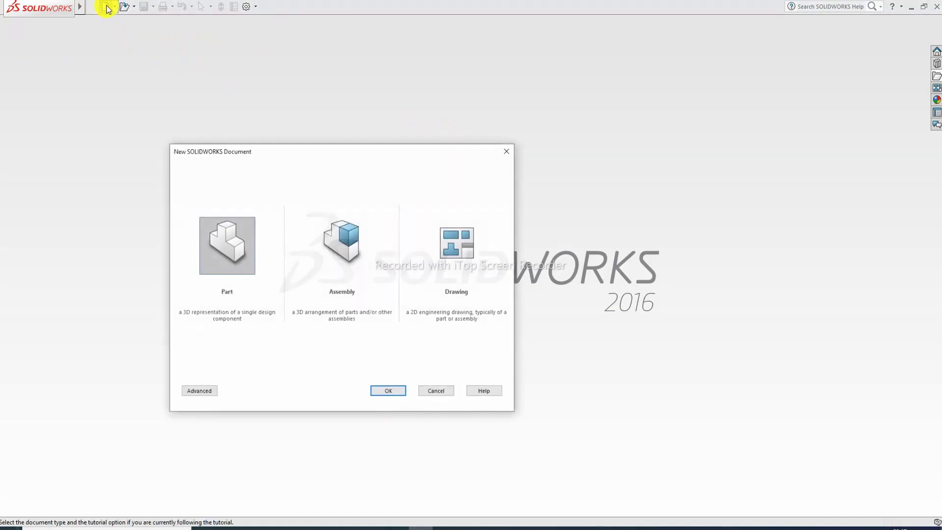
pyautogui.click(242, 256)
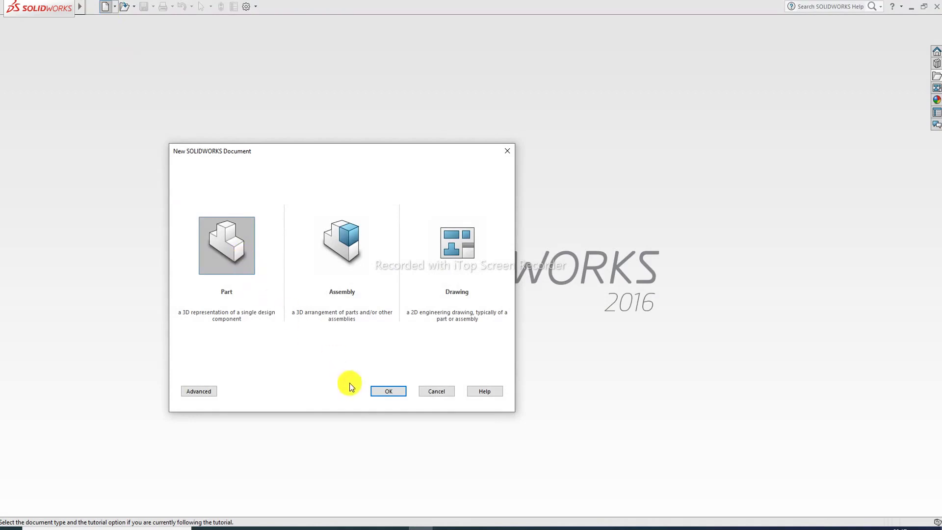
pyautogui.click(385, 391)
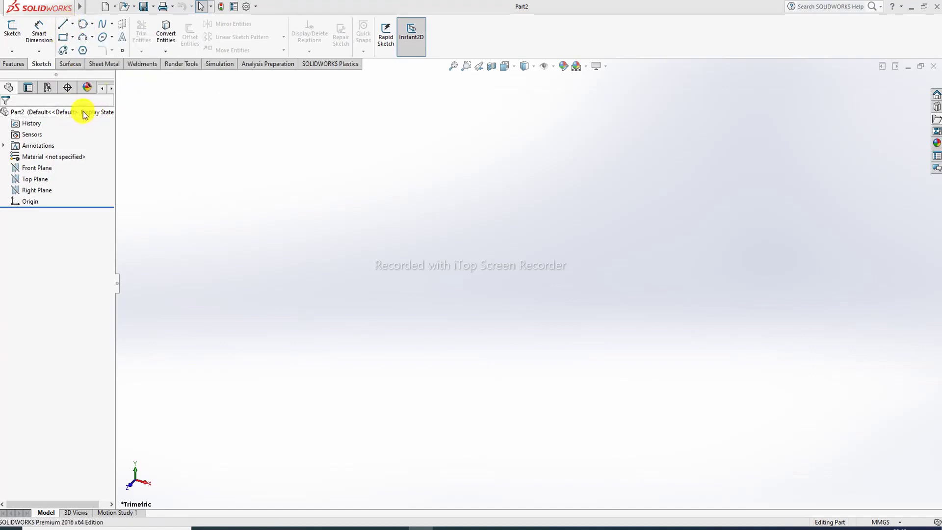
# - Start Sketch1 on Part2's Front Plane, cancelling the accidental plane rename
pyautogui.click(43, 169)
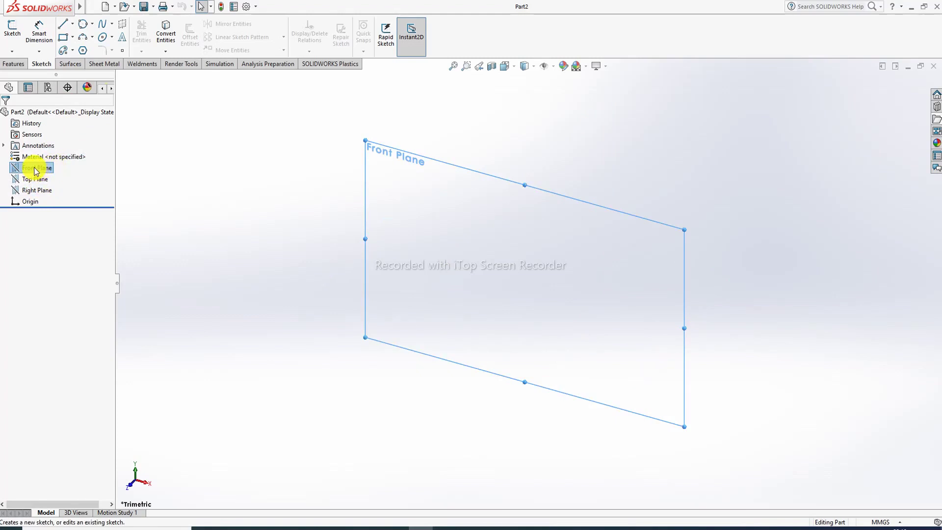
pyautogui.click(38, 168)
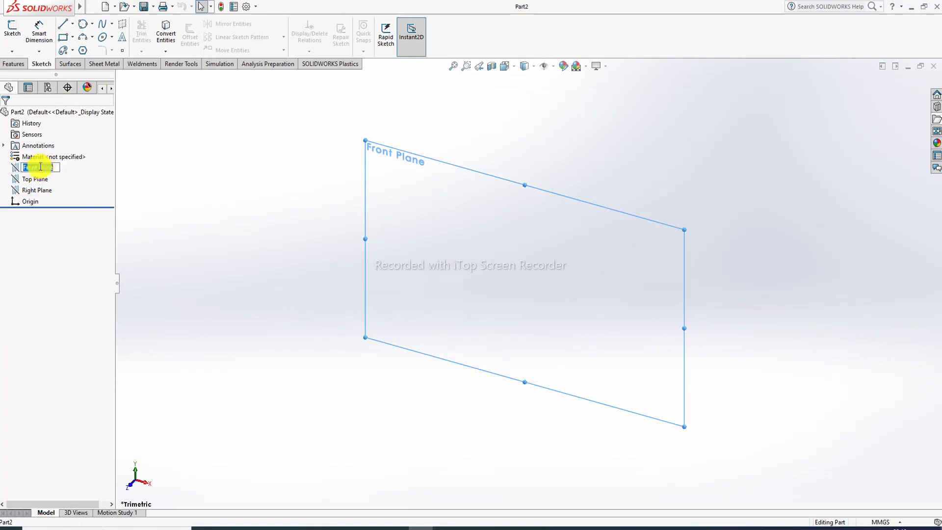
pyautogui.click(73, 166)
pyautogui.click(56, 158)
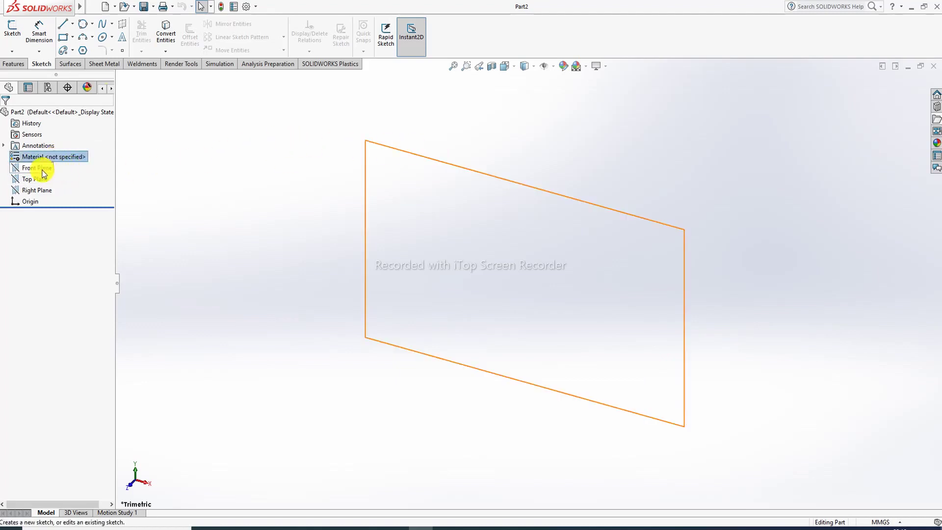
pyautogui.click(37, 167)
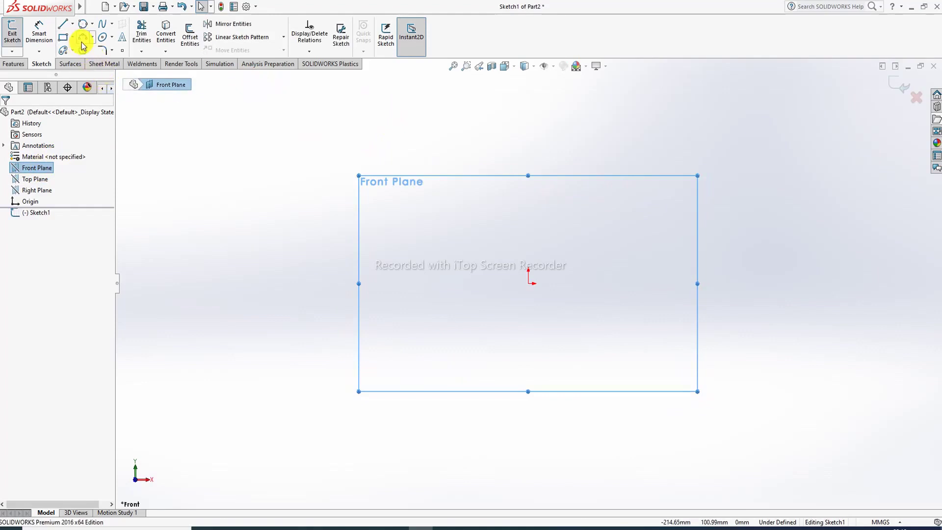
pyautogui.click(259, 526)
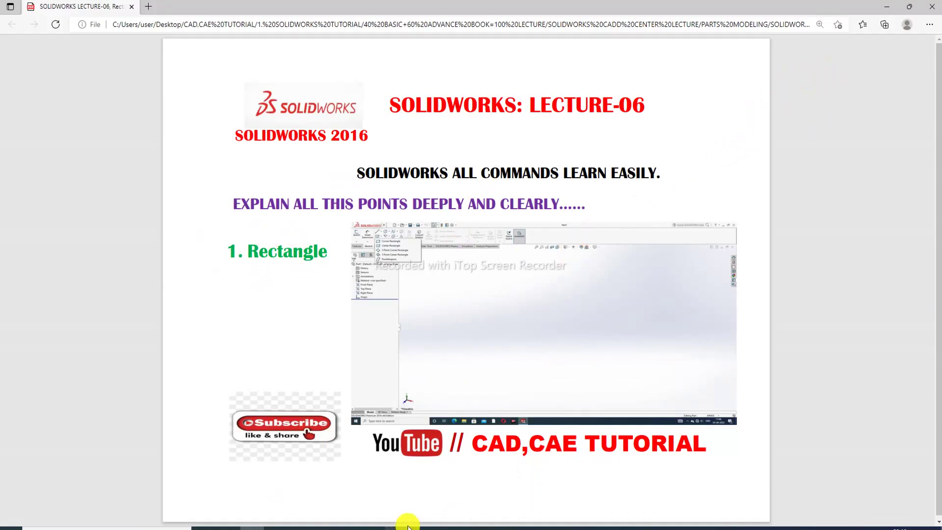
pyautogui.click(424, 527)
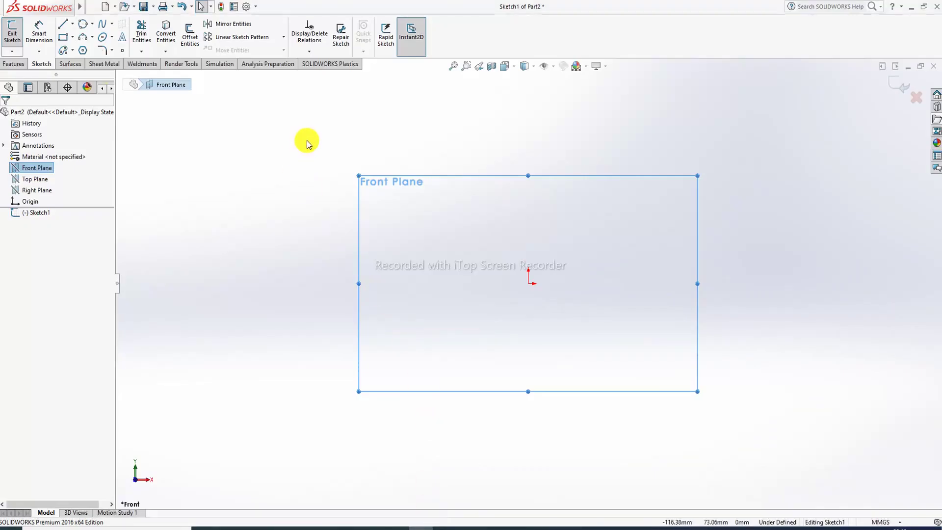
# - Draw a Corner Rectangle above and to the left of the origin
pyautogui.click(74, 38)
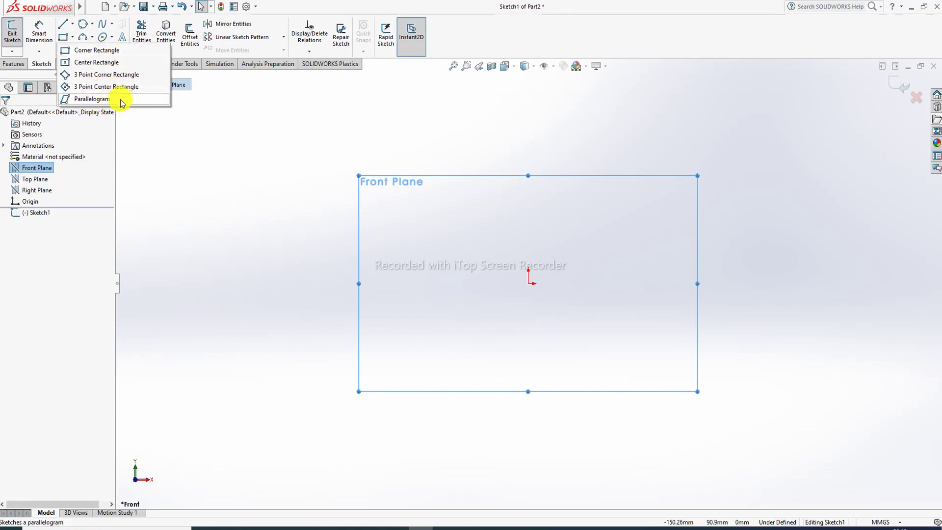
pyautogui.click(120, 53)
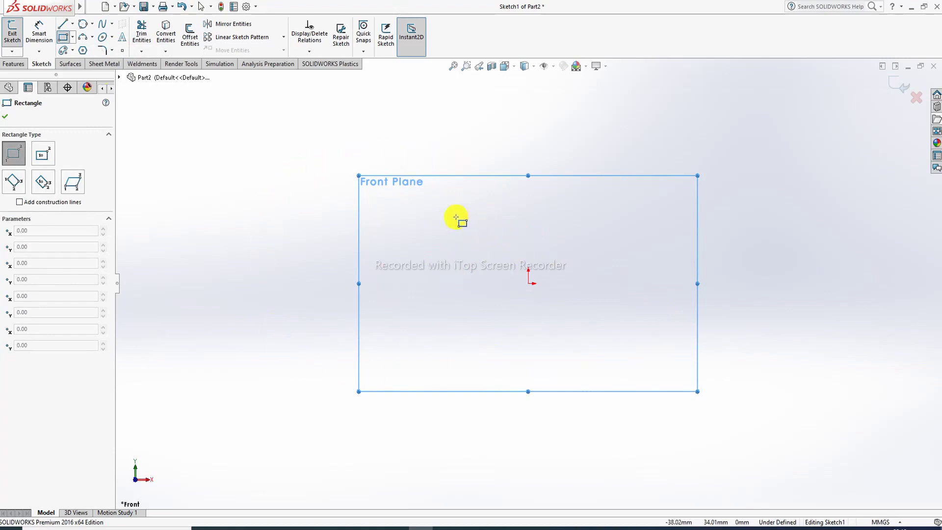
pyautogui.click(434, 237)
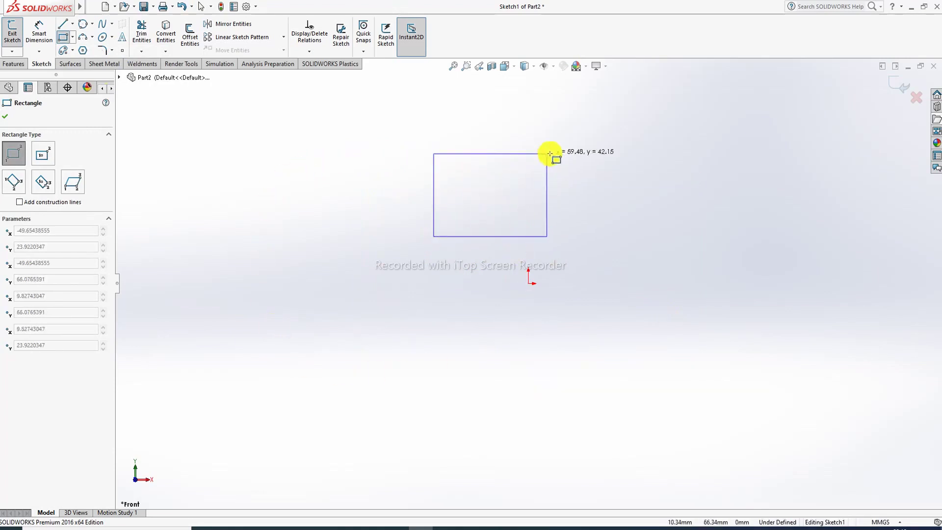
pyautogui.click(624, 143)
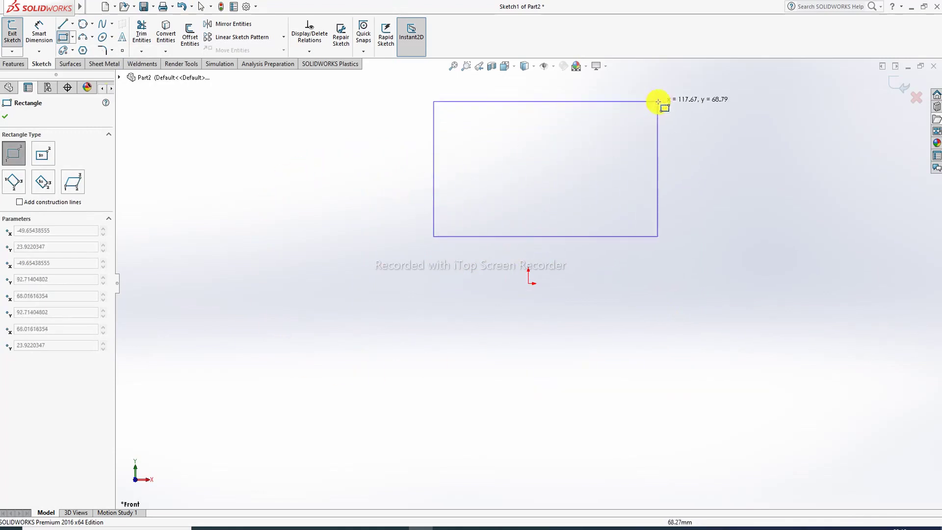
pyautogui.click(560, 133)
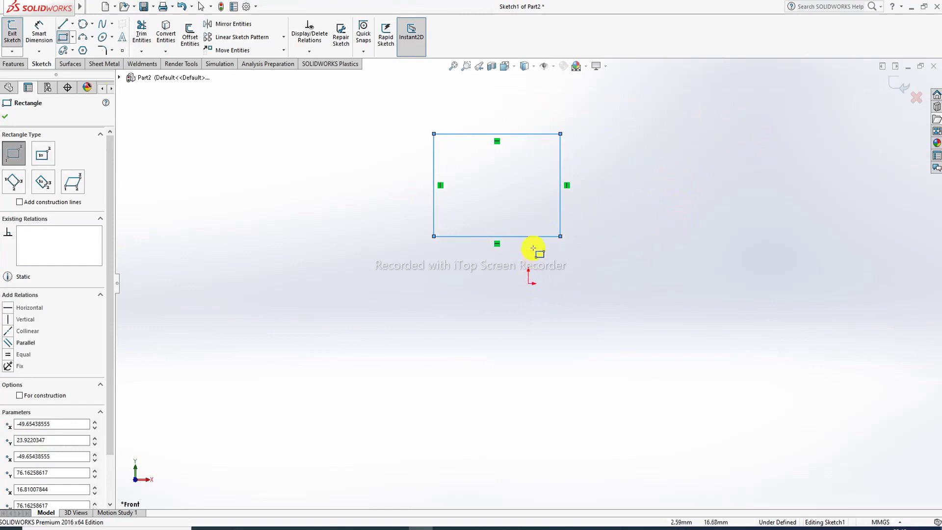
# - Draw a second corner rectangle anchored at the origin, then exit the Rectangle tool
pyautogui.click(528, 283)
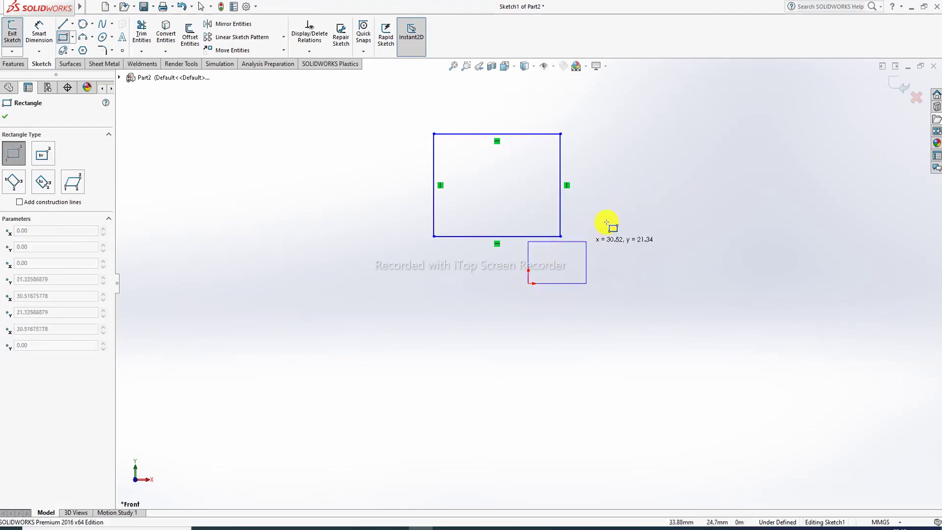
pyautogui.click(638, 215)
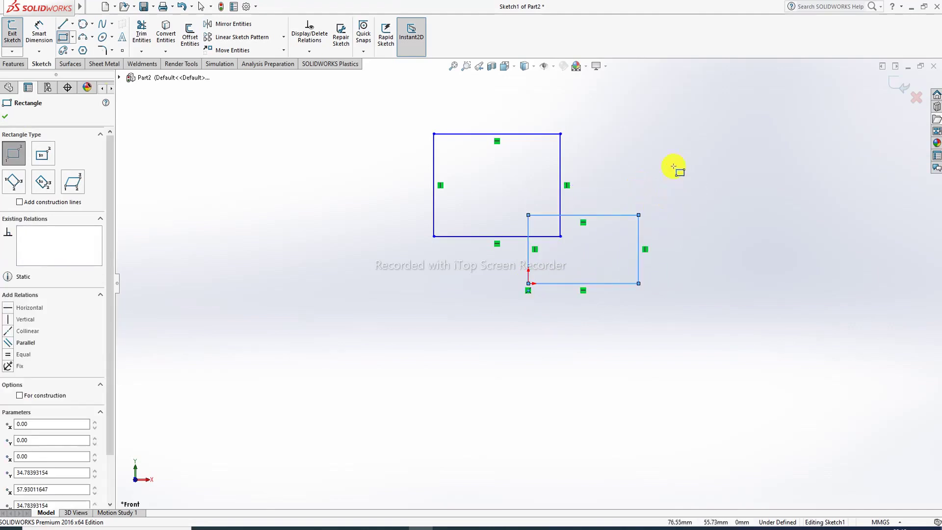
pyautogui.rightClick(671, 197)
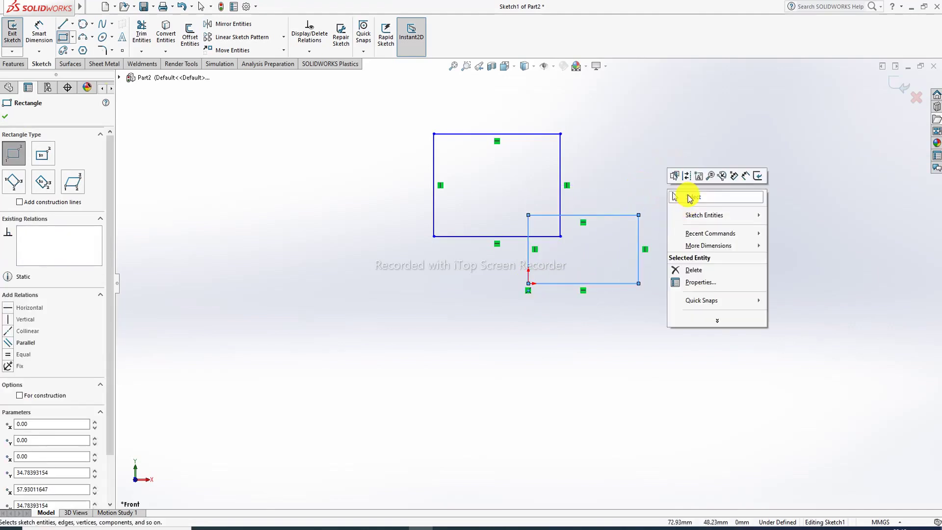
pyautogui.click(689, 197)
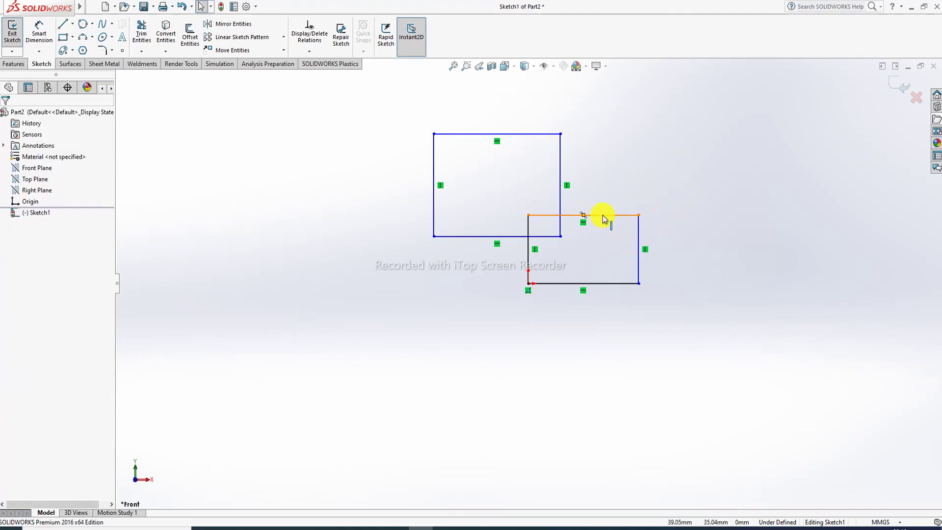
# - Drag the second rectangle's top edge up and right edge outward so it overlaps the first
pyautogui.moveTo(602, 215); pyautogui.dragTo(605, 214)
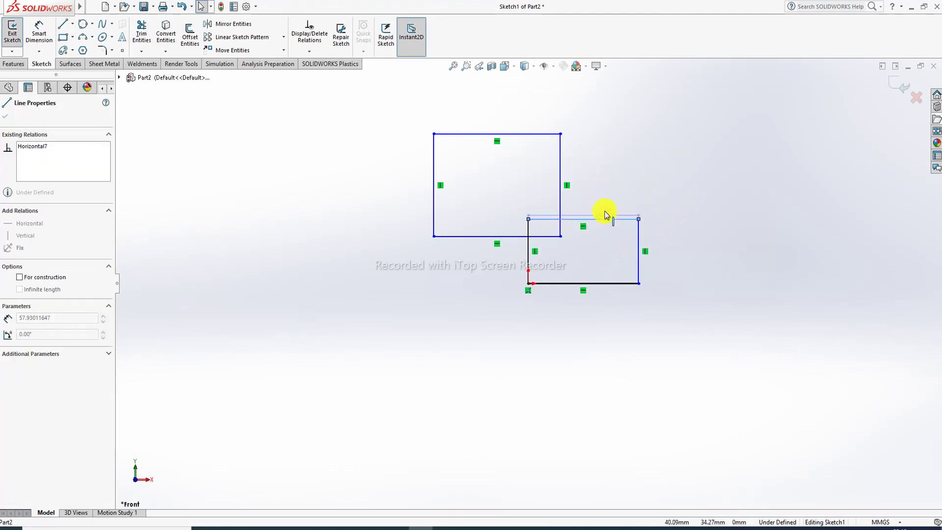
pyautogui.moveTo(606, 215); pyautogui.dragTo(606, 185)
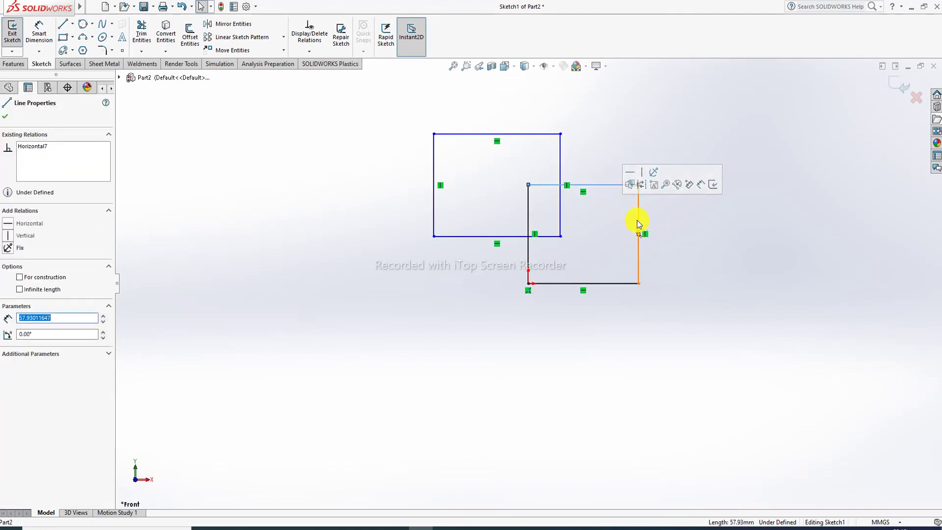
pyautogui.moveTo(637, 221); pyautogui.dragTo(687, 223)
pyautogui.click(638, 175)
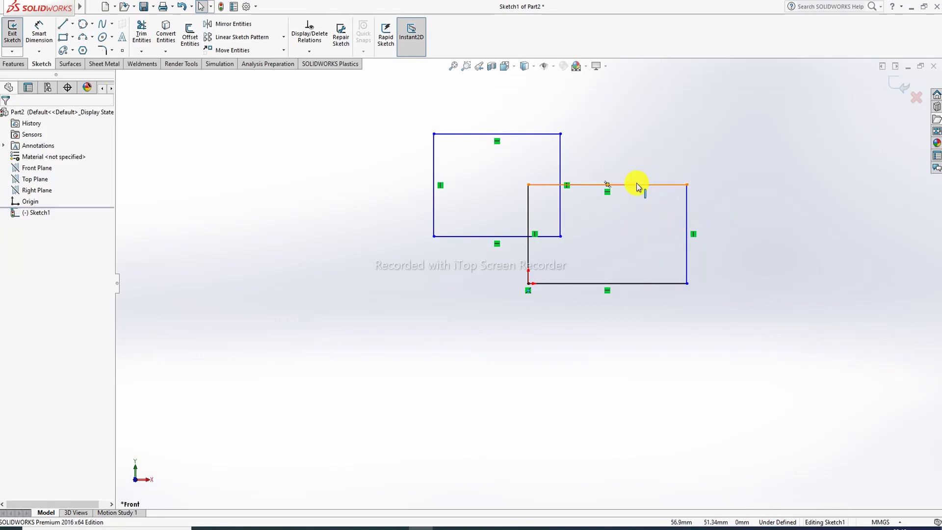
pyautogui.moveTo(635, 190); pyautogui.dragTo(638, 166)
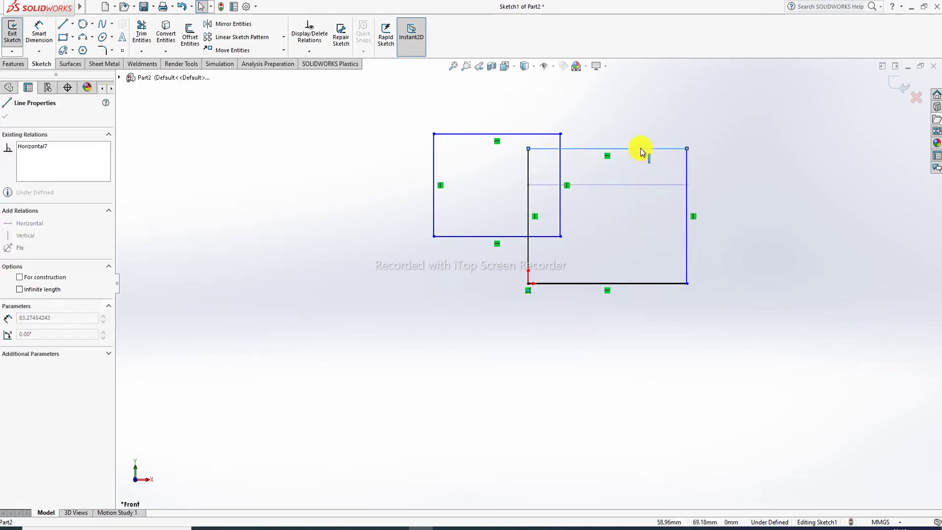
# - Draw two Center Rectangles, one at left and one below, then exit the Rectangle tool
pyautogui.click(607, 140)
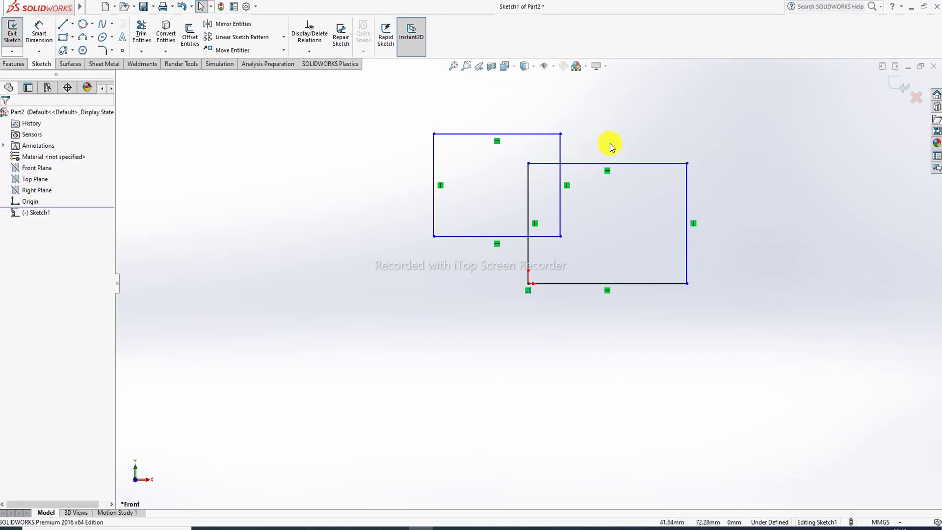
pyautogui.click(72, 37)
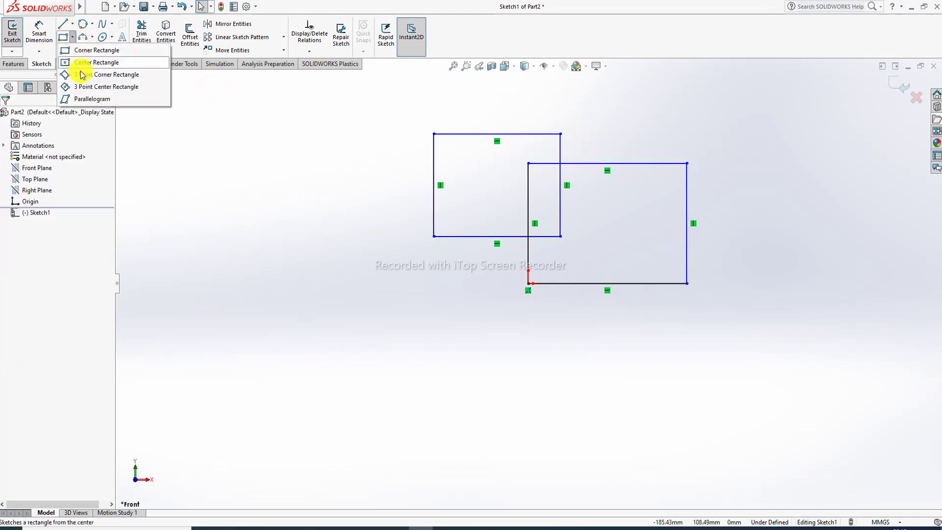
pyautogui.click(83, 66)
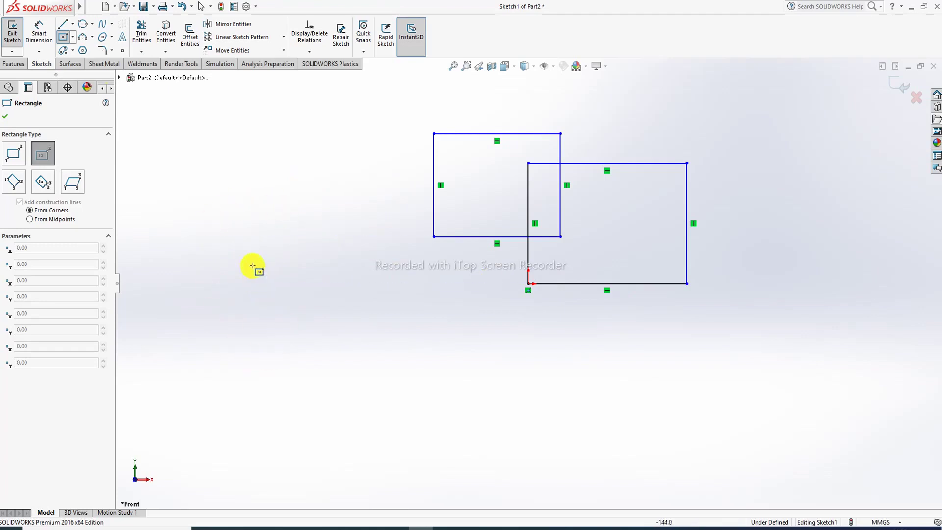
pyautogui.click(250, 265)
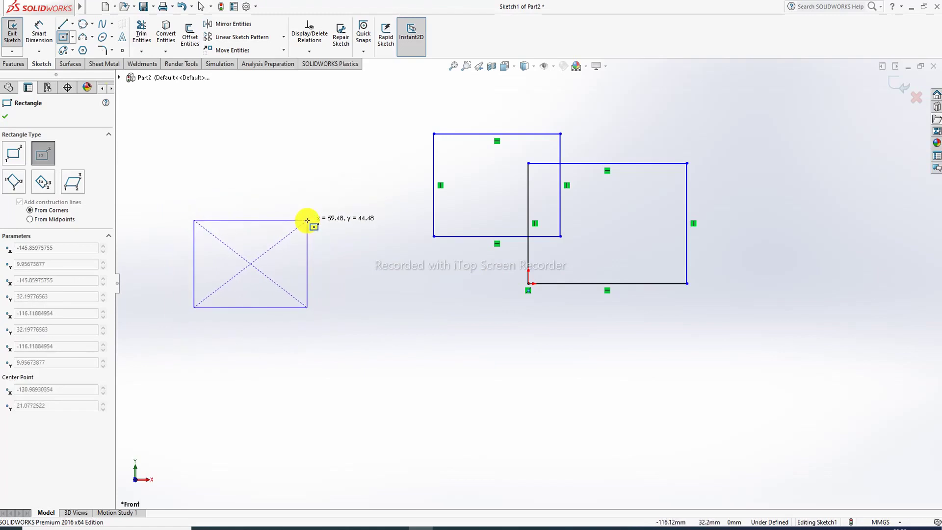
pyautogui.click(307, 219)
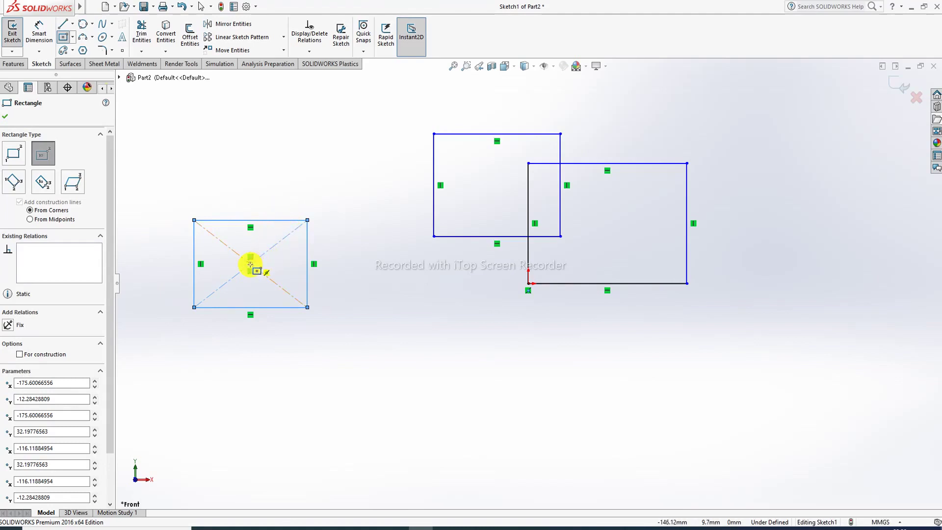
pyautogui.click(398, 389)
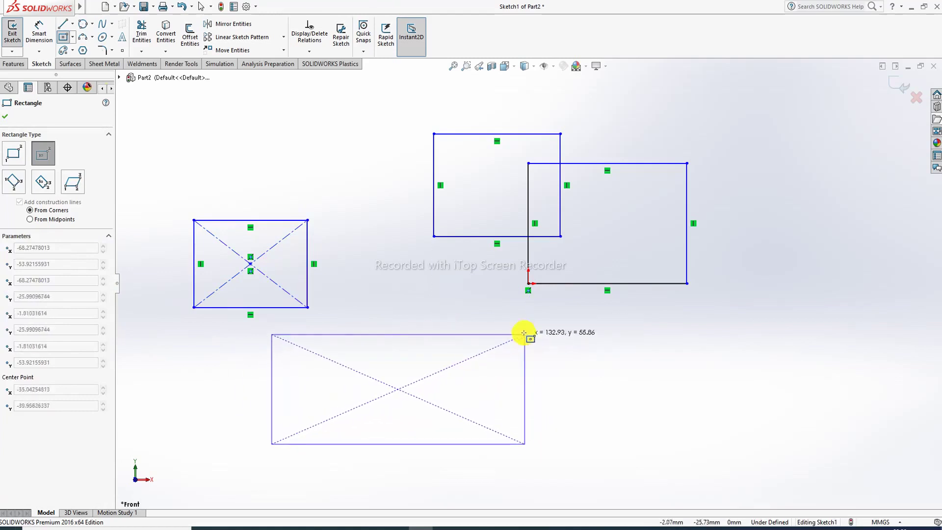
pyautogui.click(490, 343)
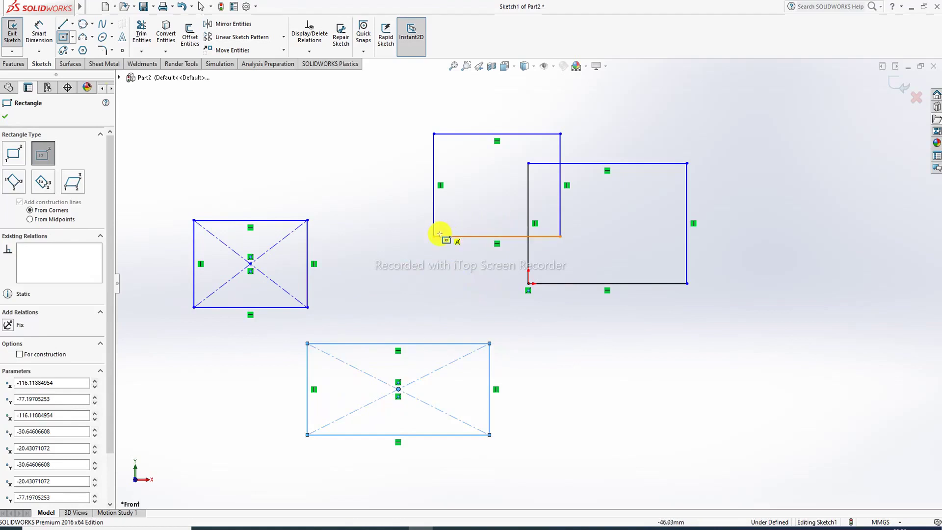
pyautogui.rightClick(341, 198)
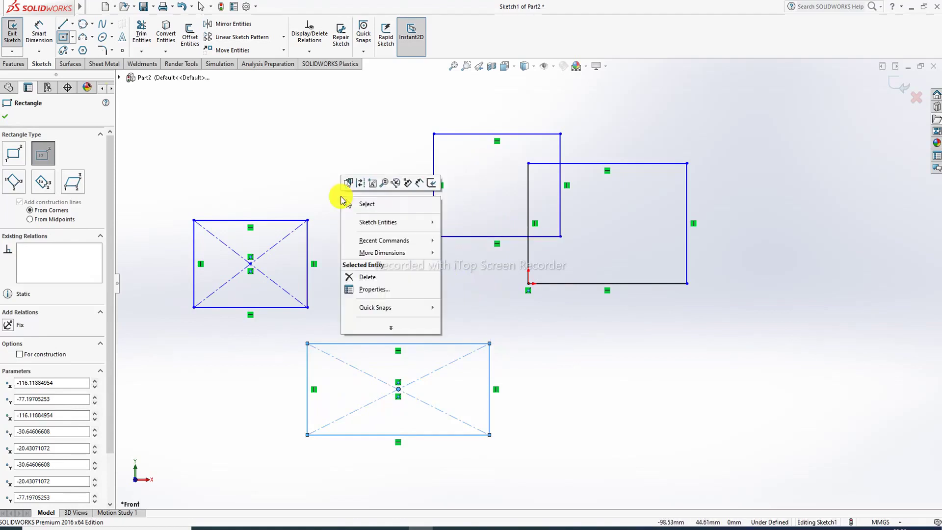
pyautogui.click(384, 205)
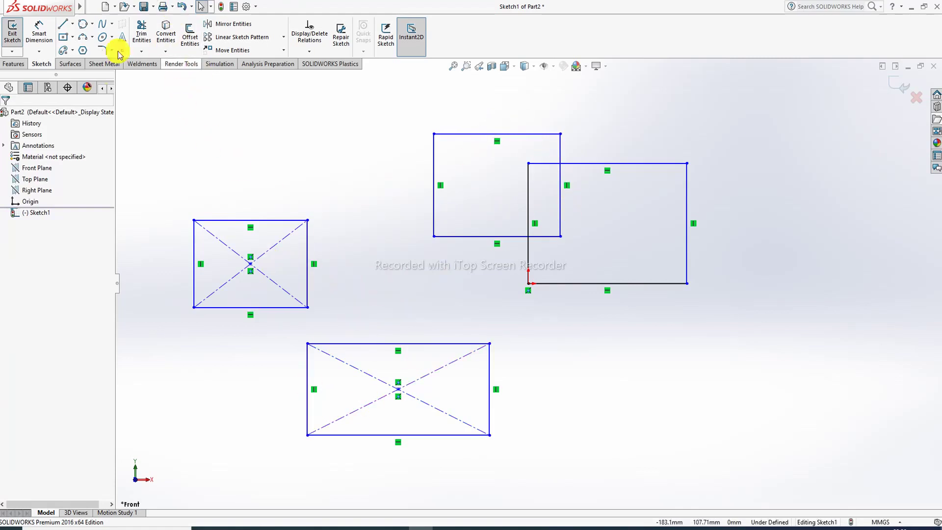
# - Draw two tilted 3 Point Corner Rectangles at the lower right, then exit the tool
pyautogui.click(72, 38)
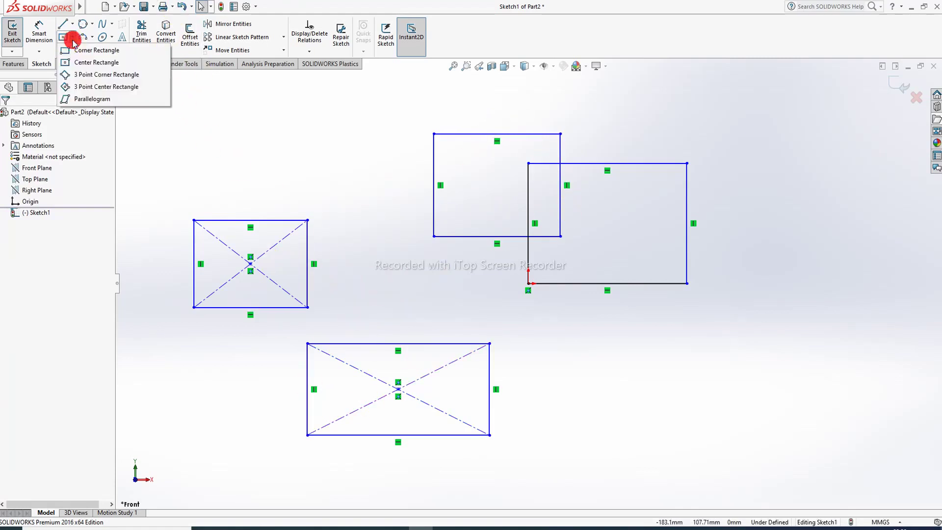
pyautogui.click(89, 78)
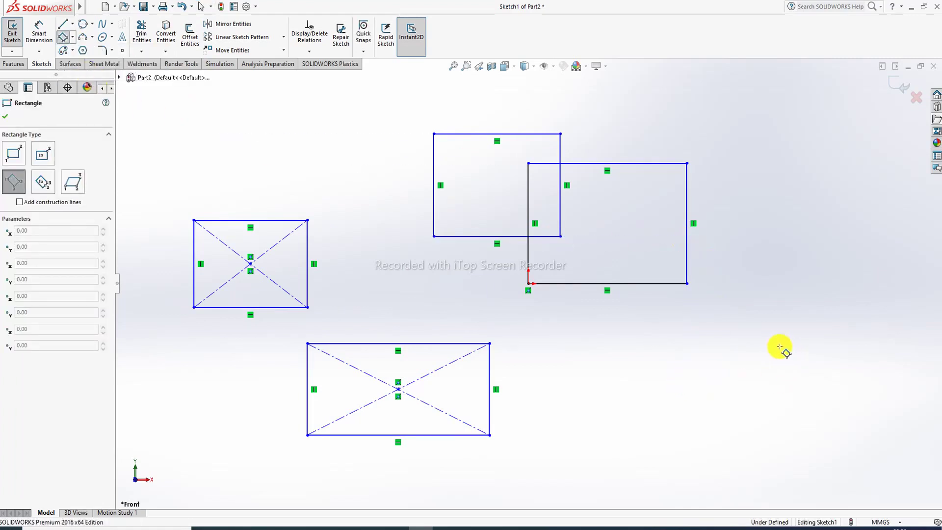
pyautogui.click(767, 355)
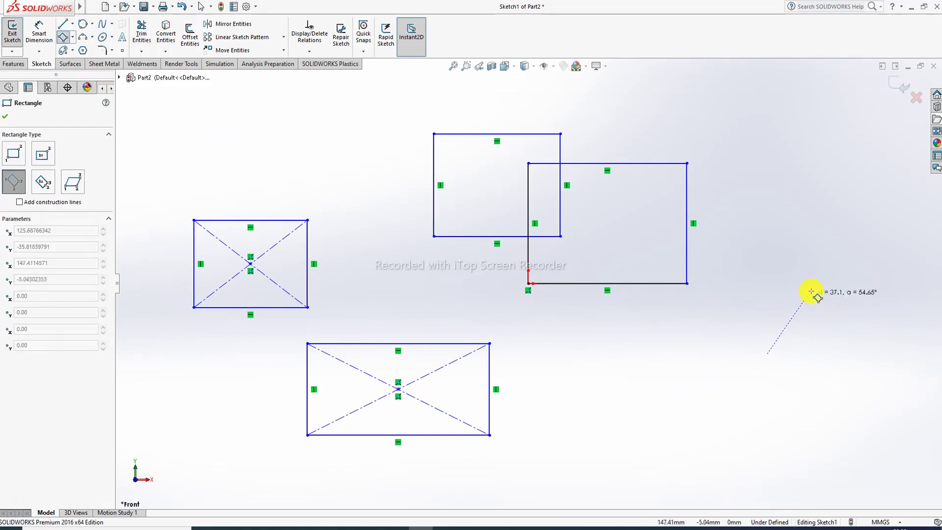
pyautogui.click(826, 279)
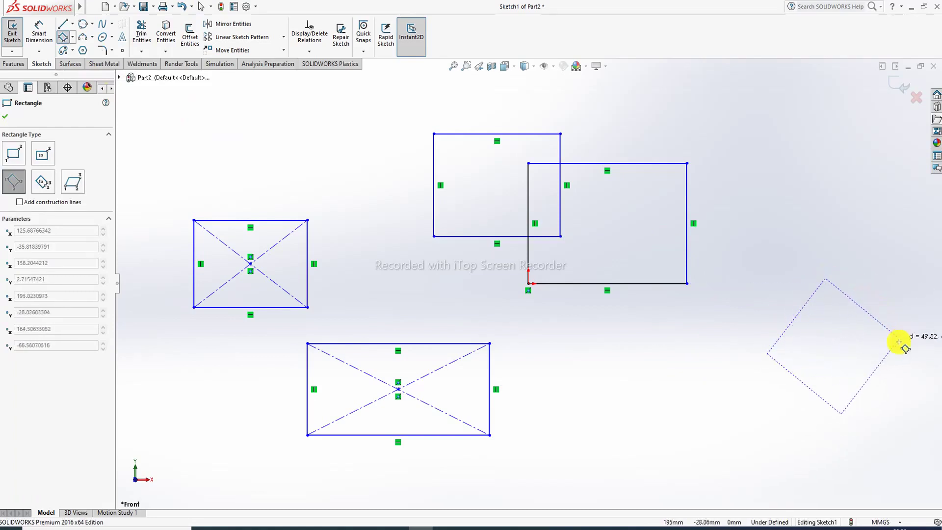
pyautogui.click(900, 339)
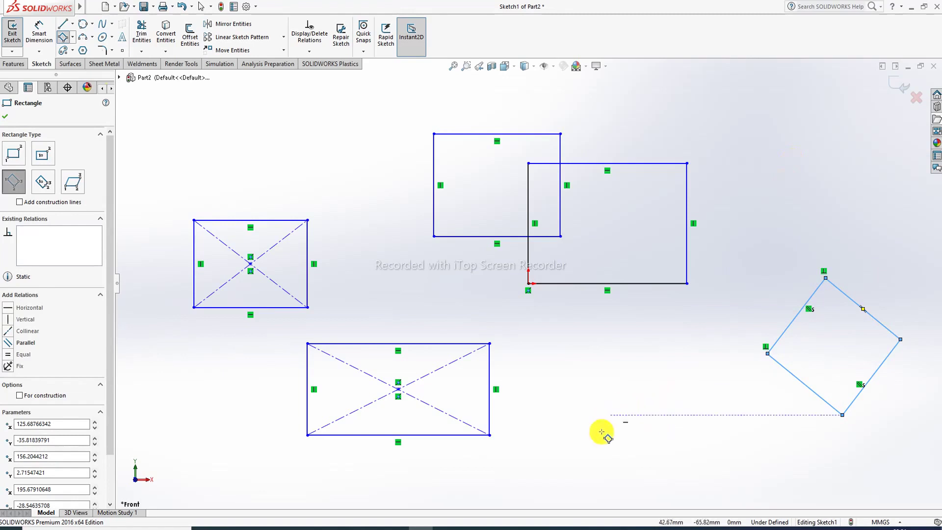
pyautogui.click(624, 429)
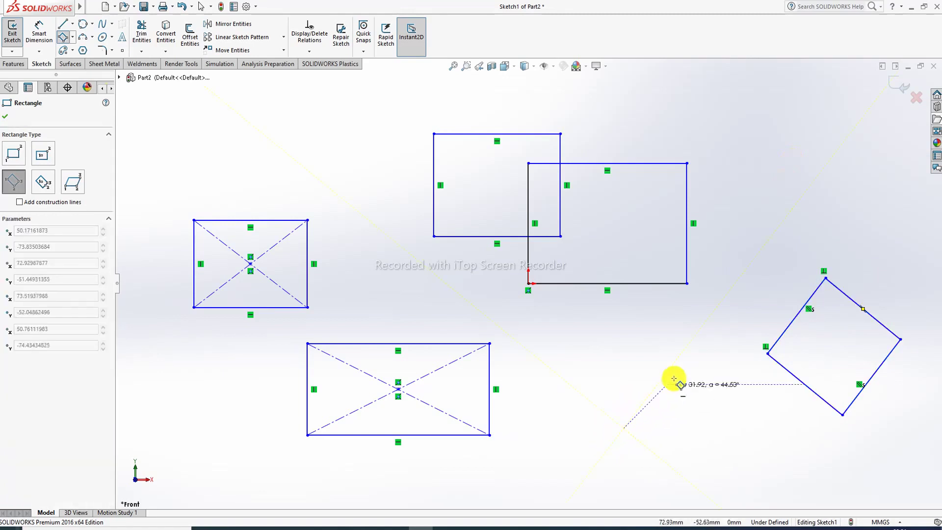
pyautogui.click(696, 355)
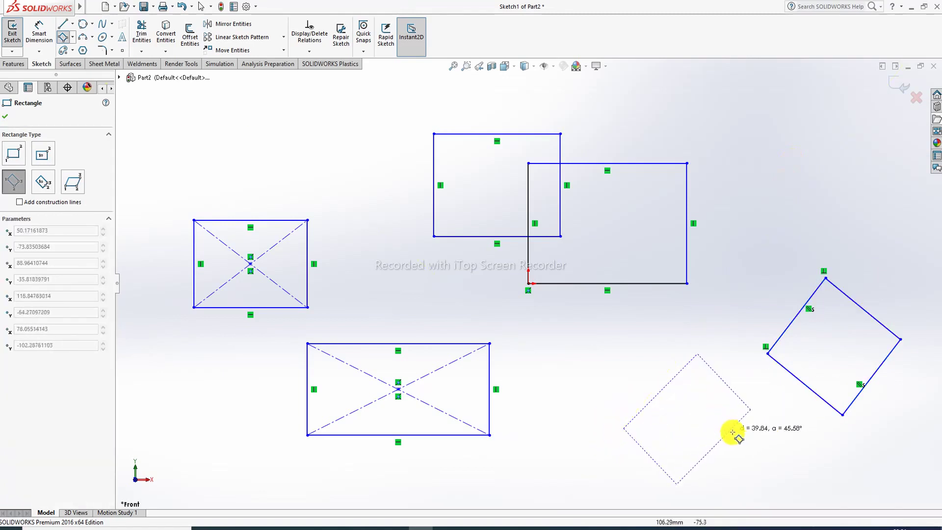
pyautogui.click(733, 460)
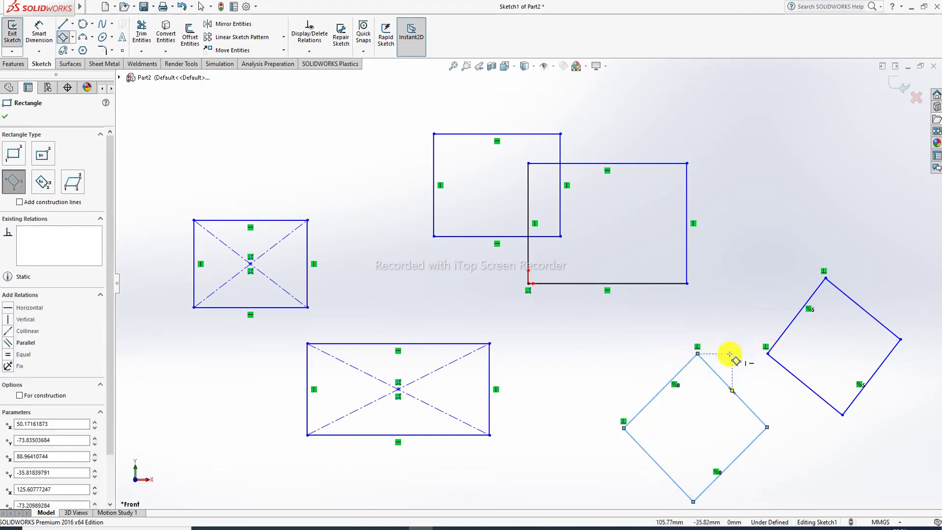
pyautogui.press('z')
pyautogui.press('z')
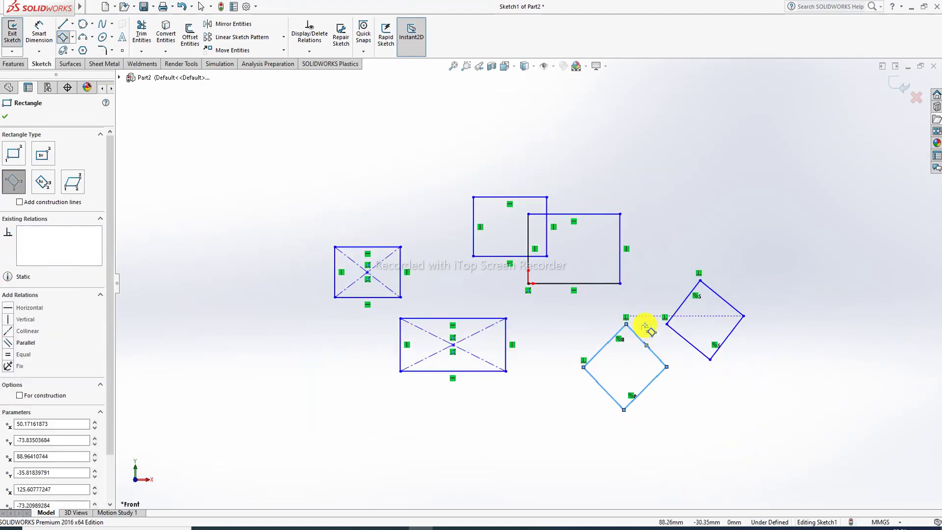
pyautogui.rightClick(723, 165)
pyautogui.click(766, 173)
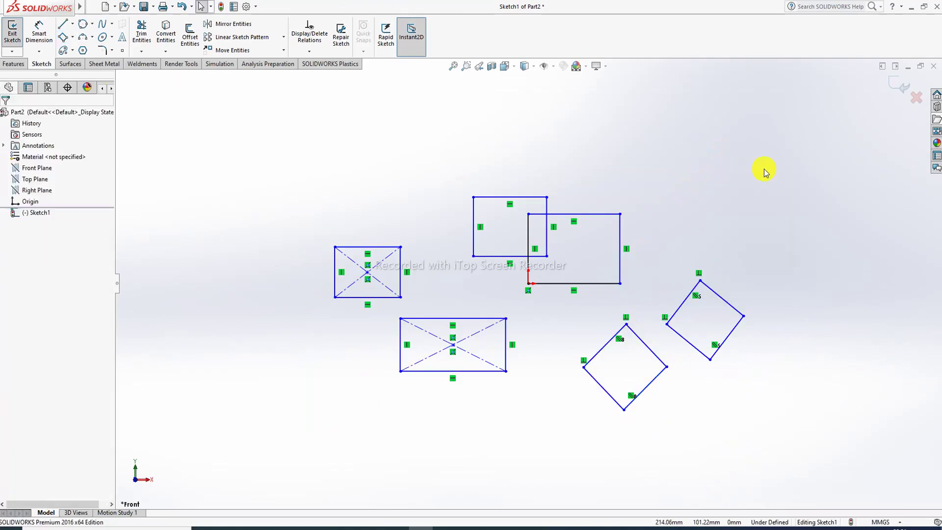
# - Draw two angled 3 Point Center Rectangles at the upper right, then exit the tool
pyautogui.click(73, 37)
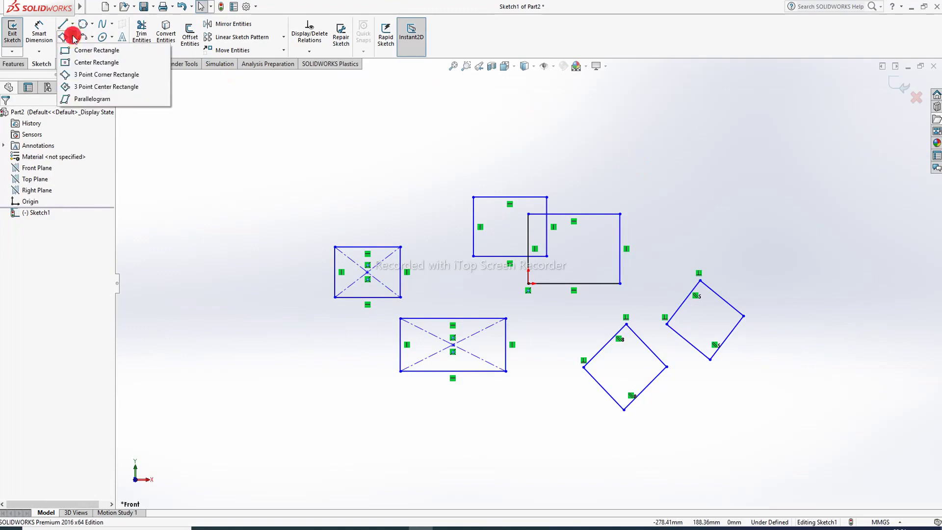
pyautogui.click(97, 88)
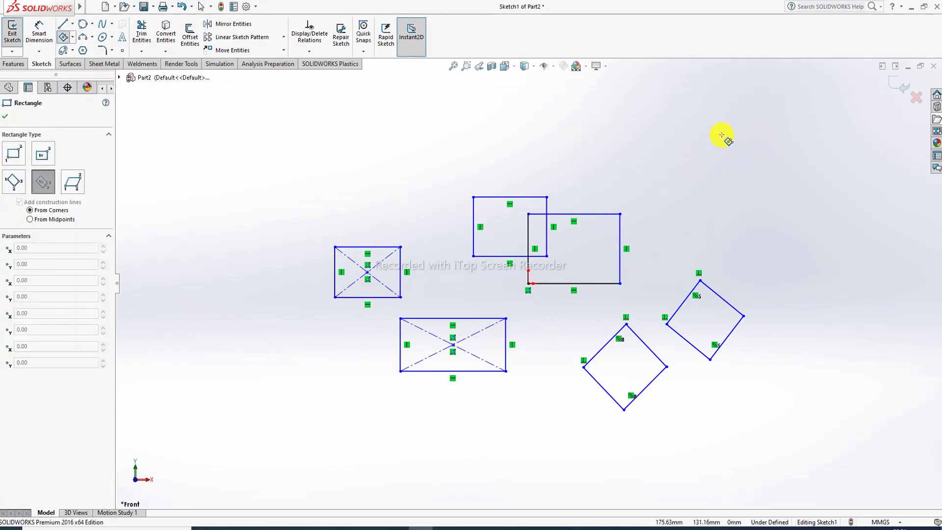
pyautogui.click(712, 166)
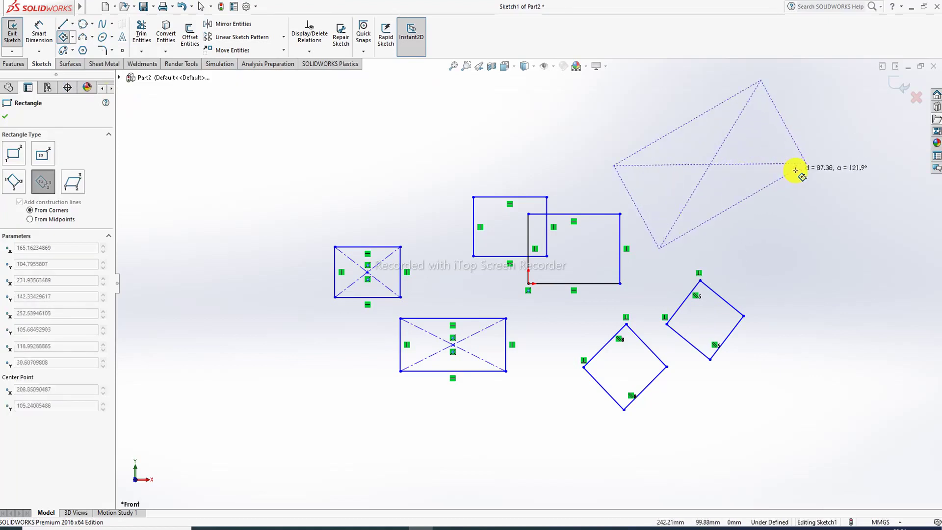
pyautogui.click(762, 183)
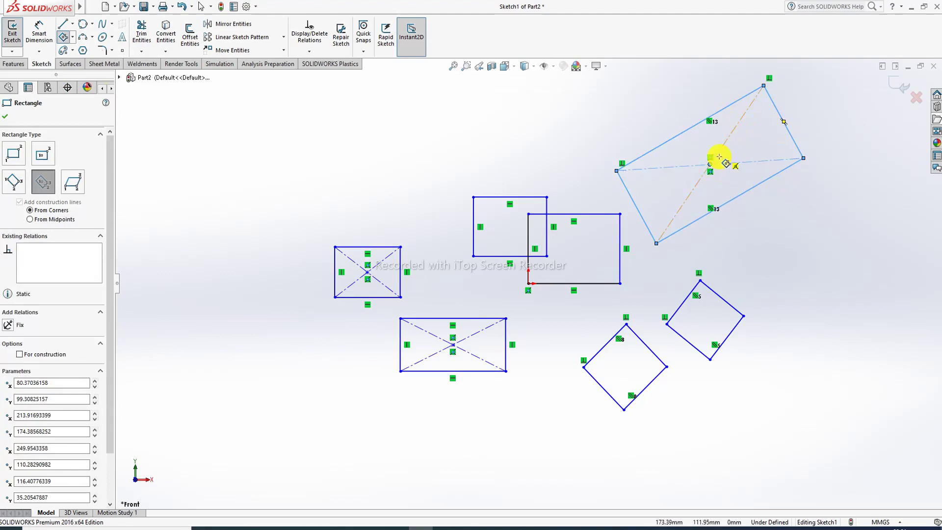
pyautogui.click(821, 244)
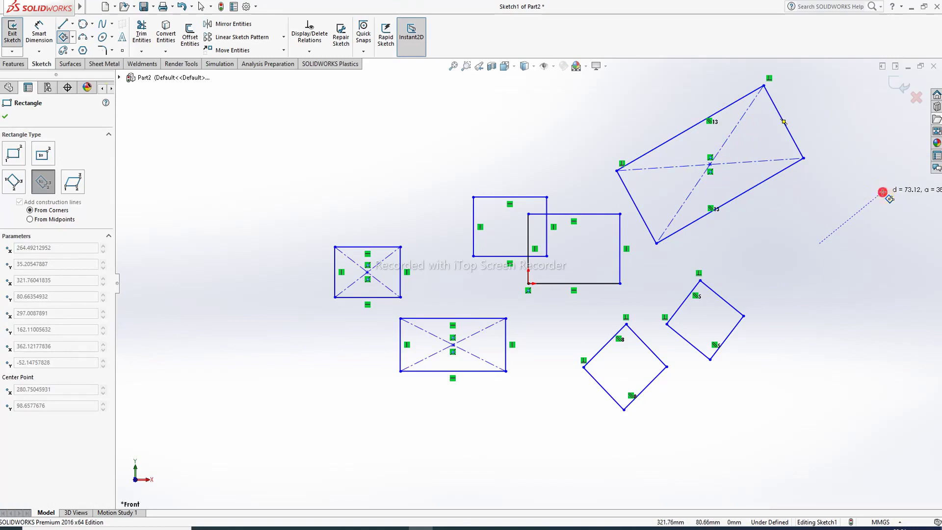
pyautogui.click(882, 192)
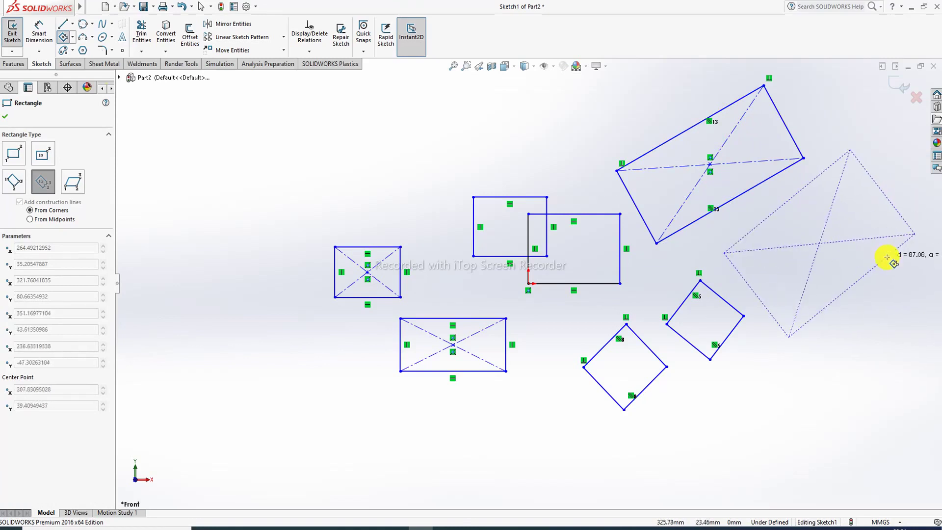
pyautogui.click(860, 251)
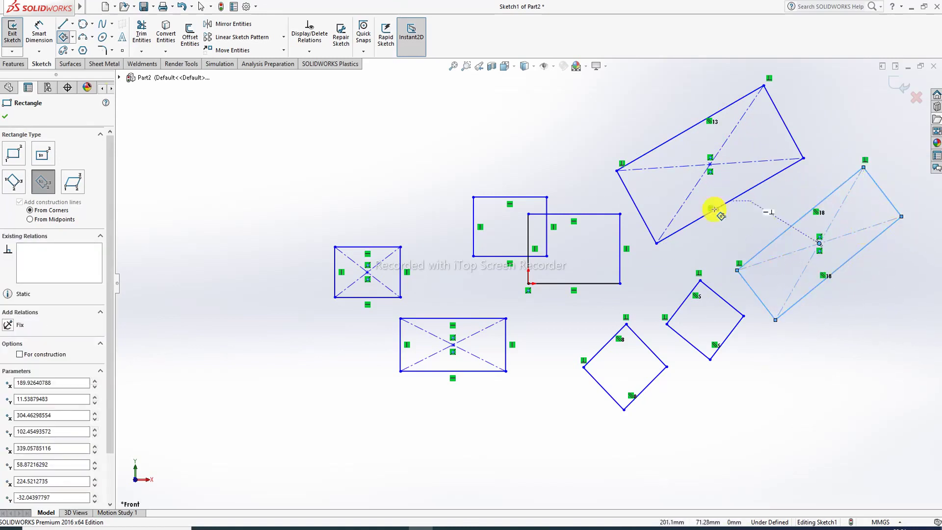
pyautogui.rightClick(559, 143)
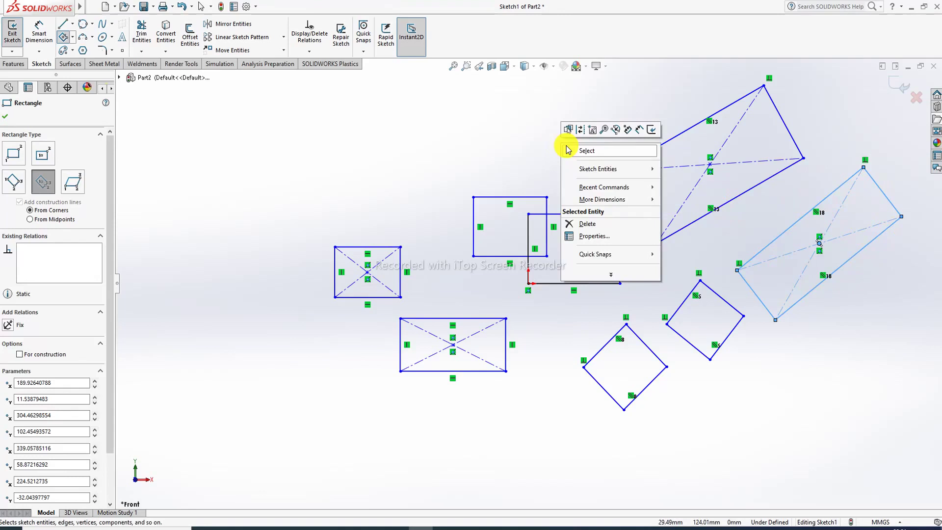
pyautogui.click(592, 152)
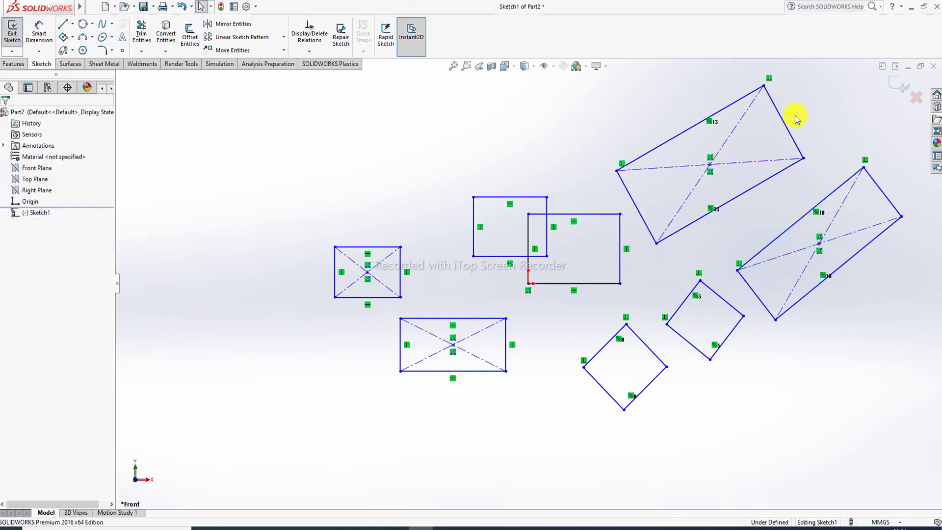
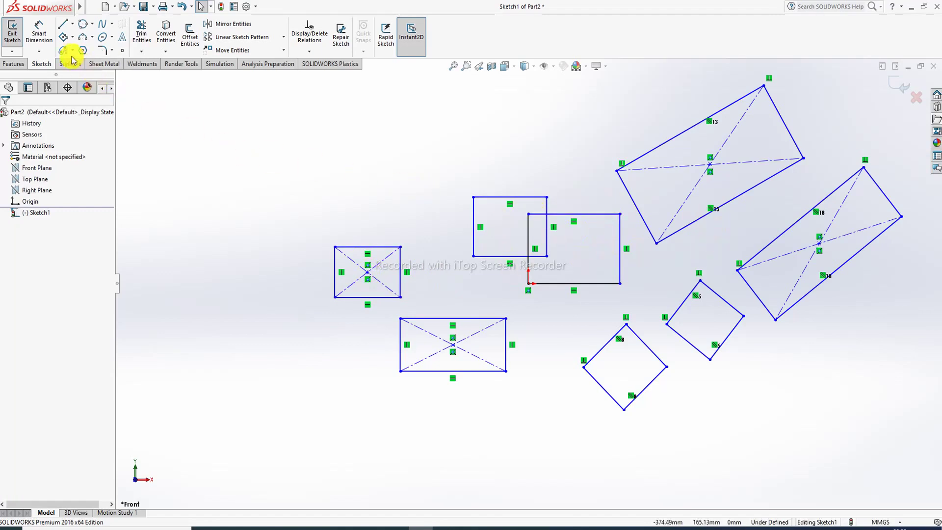
# - Sketch a three-corner parallelogram on the left of the small crossed rectangle, then exit the tool
pyautogui.click(72, 38)
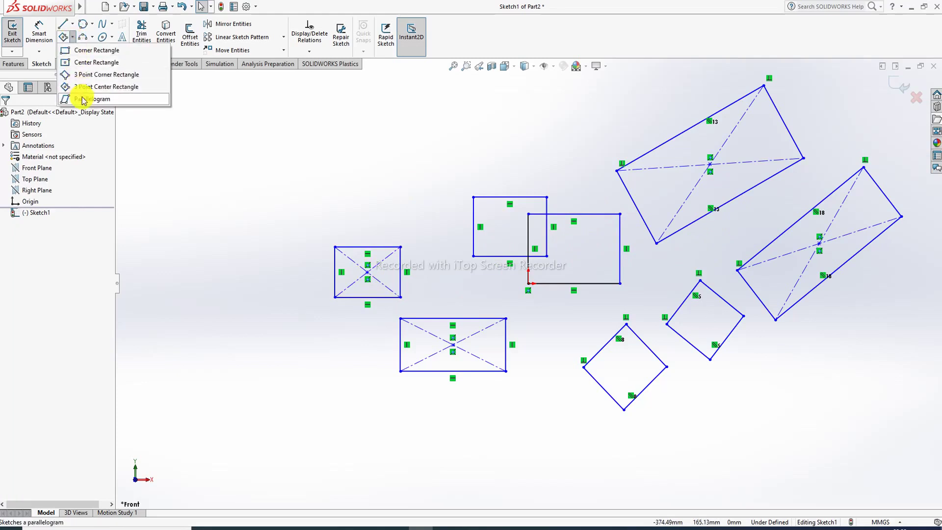
pyautogui.click(79, 99)
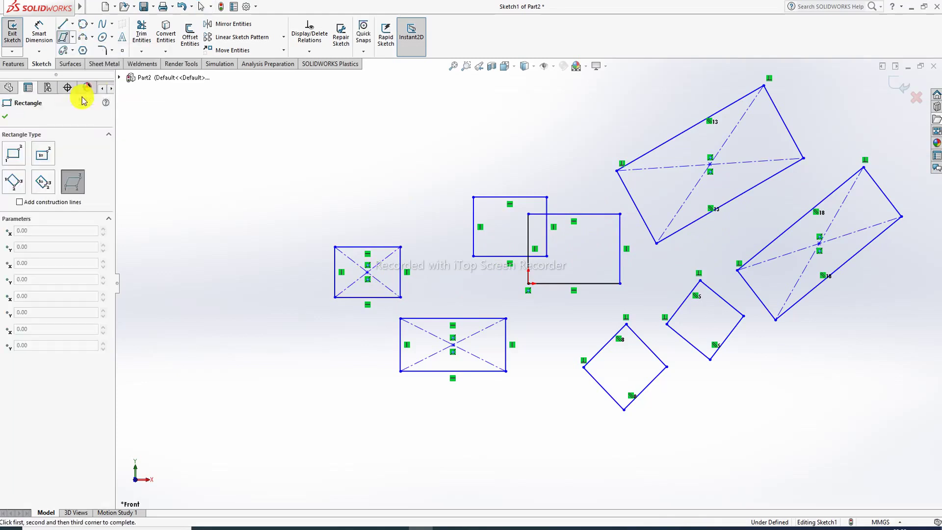
pyautogui.click(227, 233)
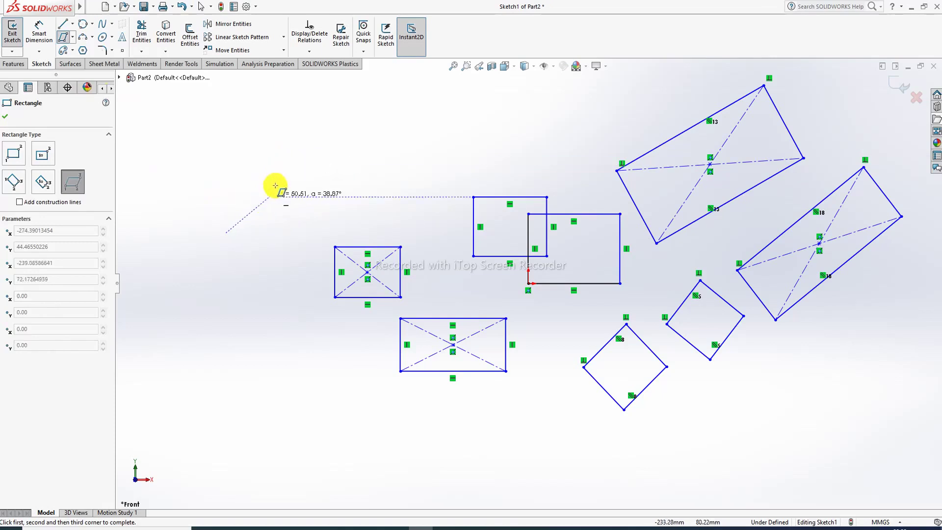
pyautogui.click(296, 151)
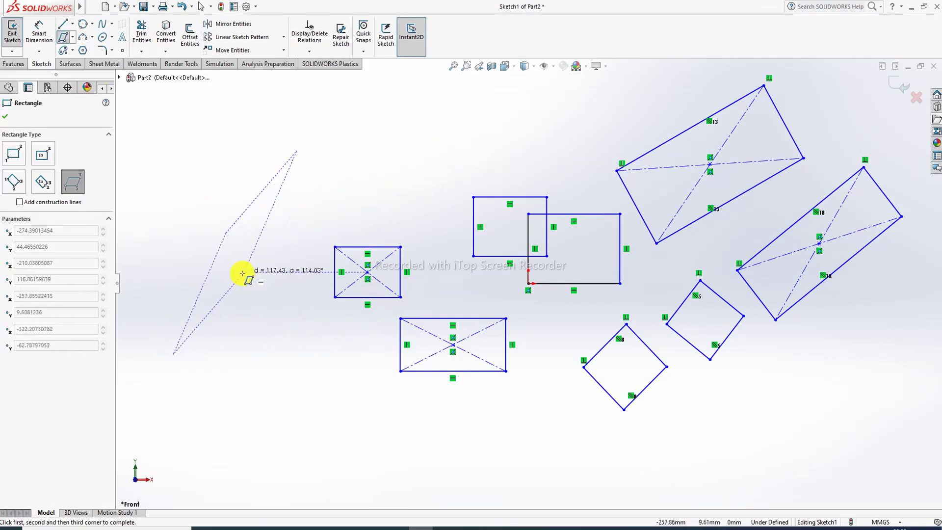
pyautogui.click(328, 214)
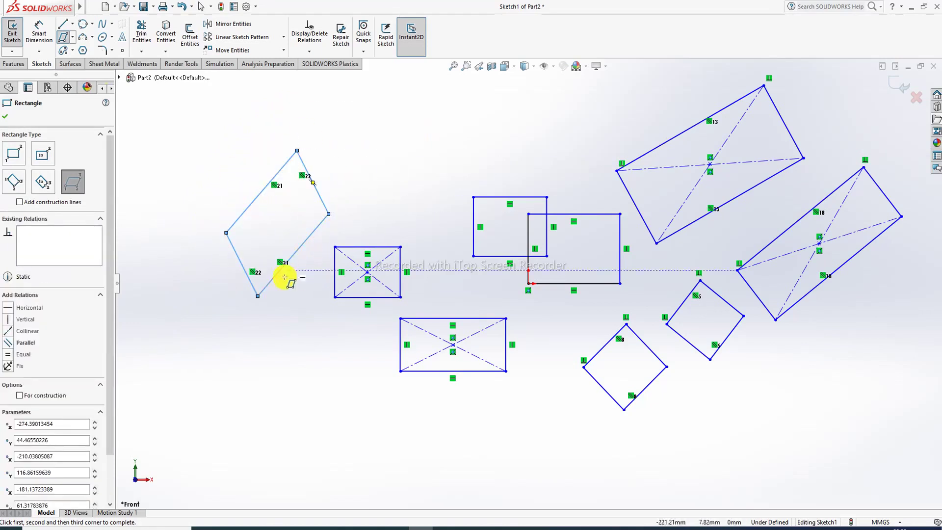
pyautogui.rightClick(366, 154)
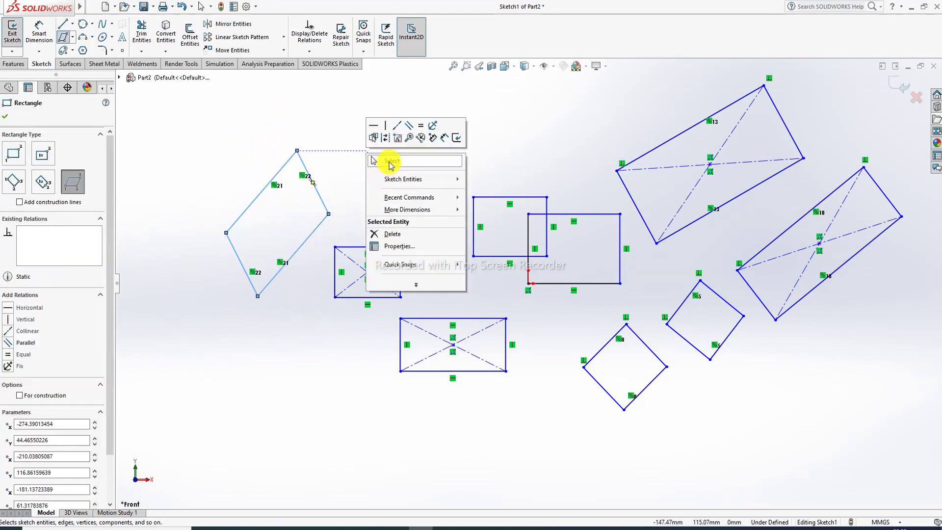
pyautogui.click(390, 162)
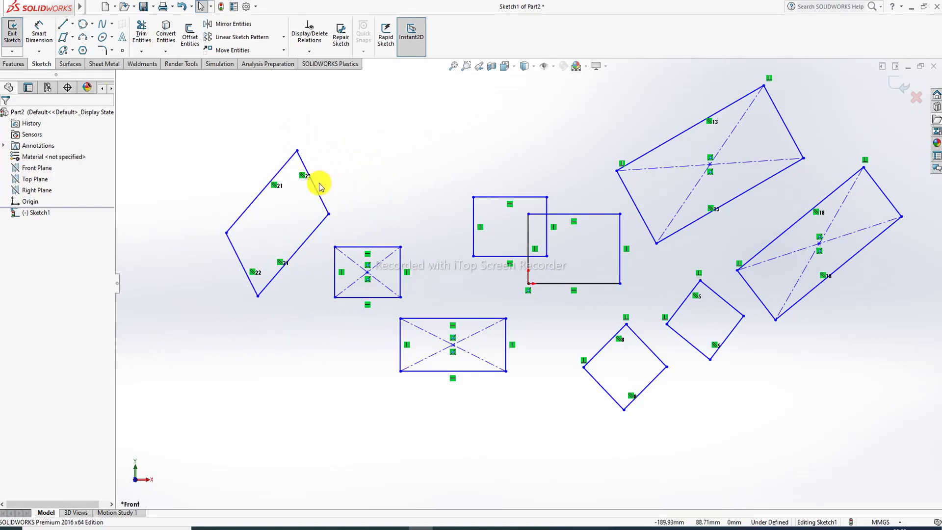
# - Sketch a flatter three-corner parallelogram above the middle rectangles, then exit the tool
pyautogui.click(72, 37)
pyautogui.click(87, 100)
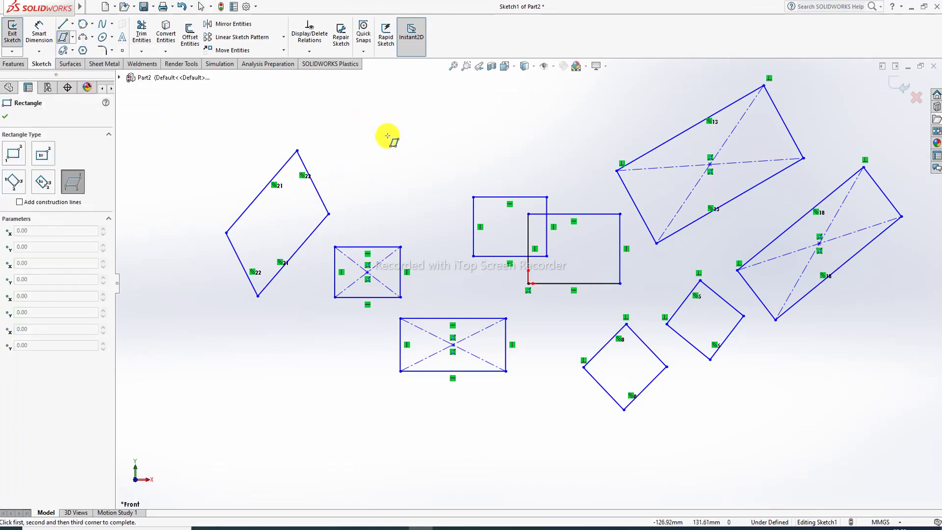
pyautogui.click(388, 135)
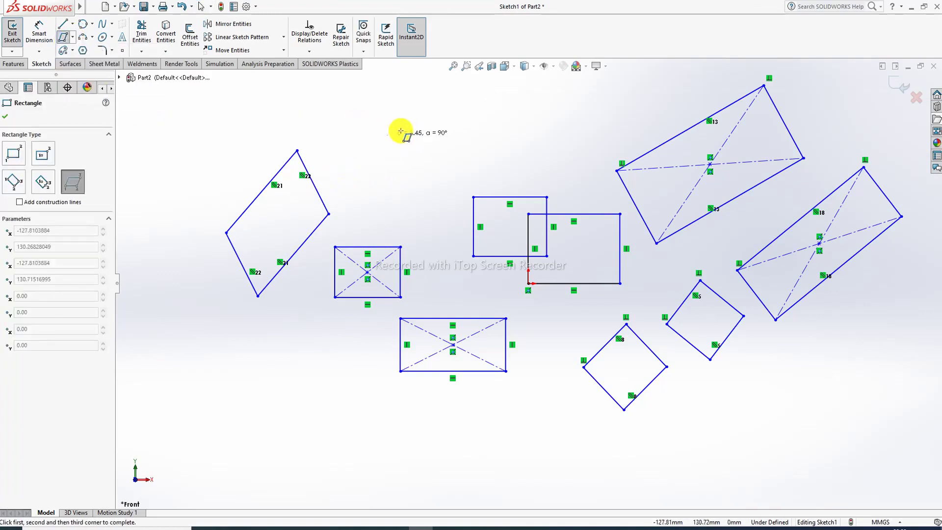
pyautogui.click(470, 121)
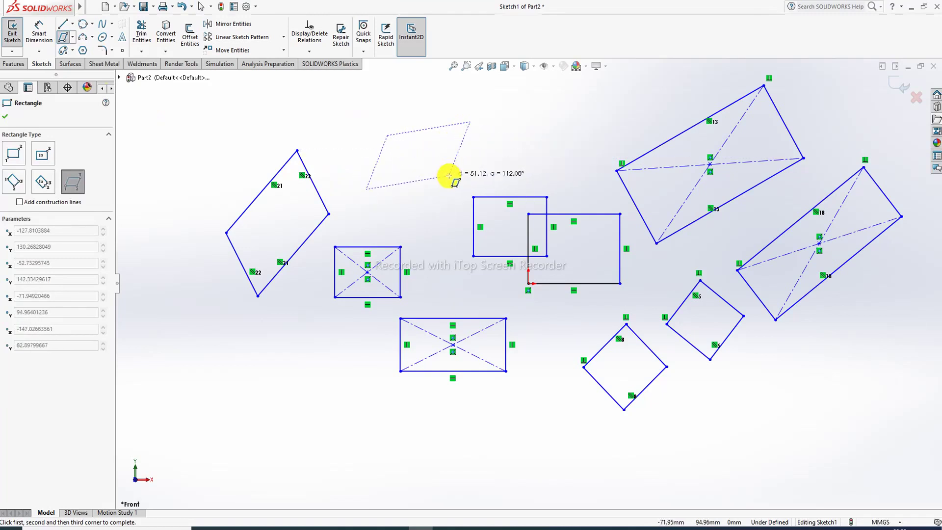
pyautogui.click(449, 175)
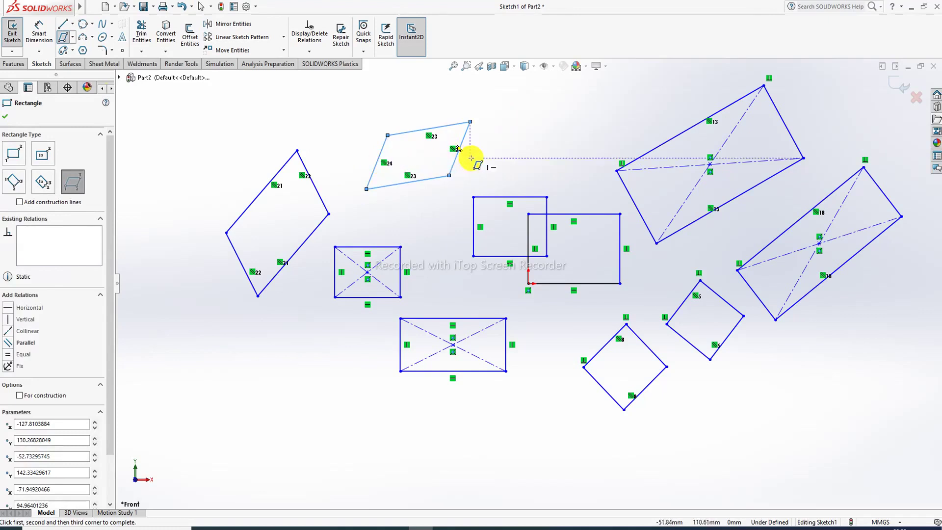
pyautogui.rightClick(513, 135)
pyautogui.click(525, 138)
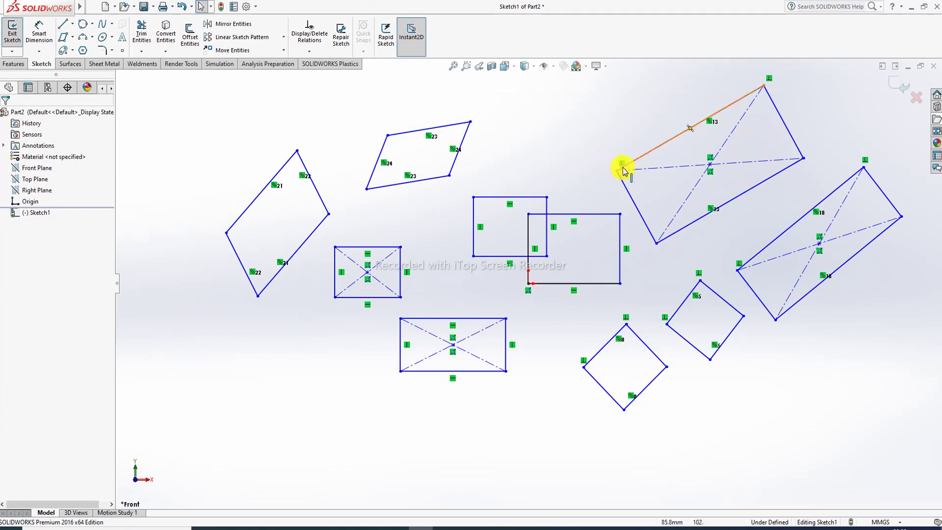
pyautogui.click(72, 36)
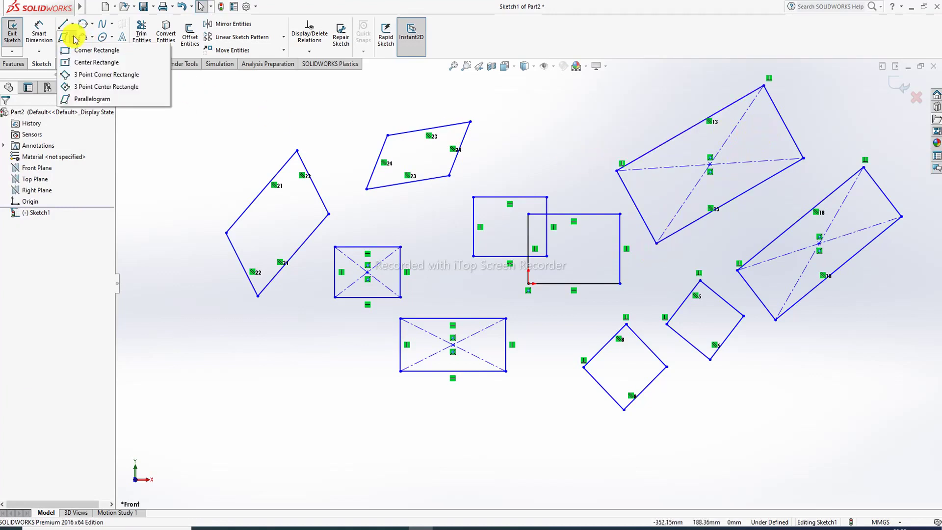
pyautogui.click(189, 114)
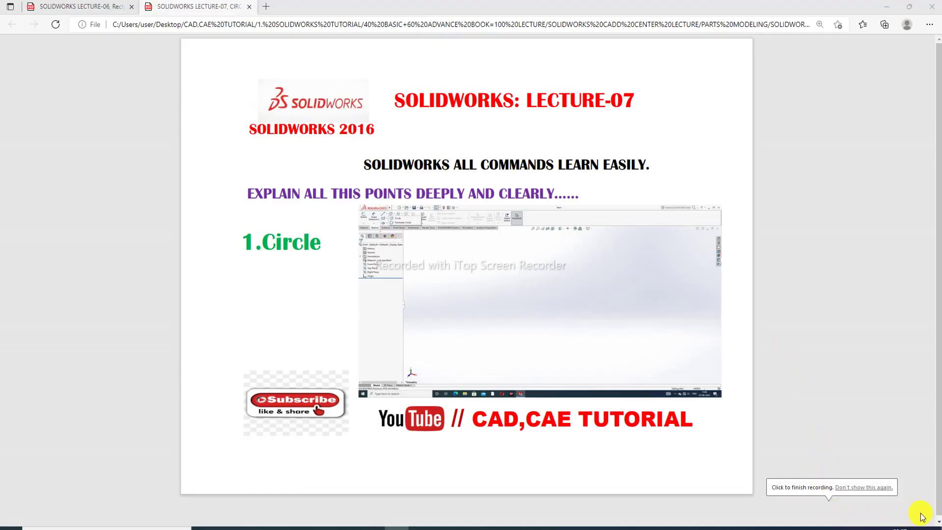
pyautogui.moveTo(471, 45)
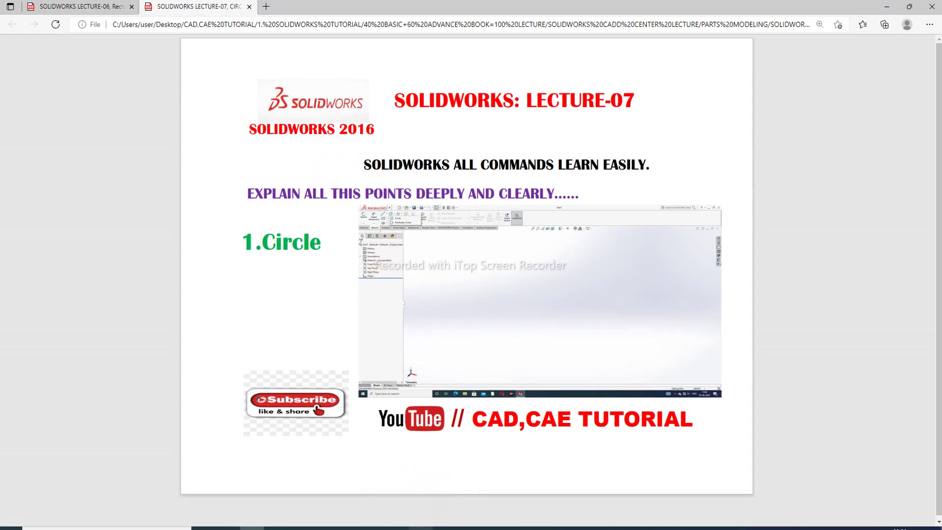
# - Switch from the browser lecture PDF back to the SOLIDWORKS window
pyautogui.click(422, 528)
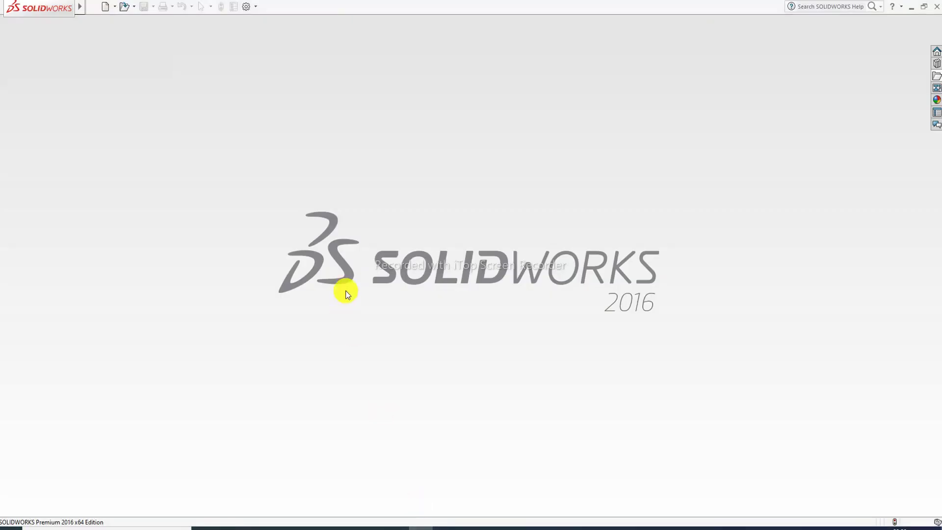
# - Create a new Part document and start Sketch1 on its Front Plane
pyautogui.click(106, 7)
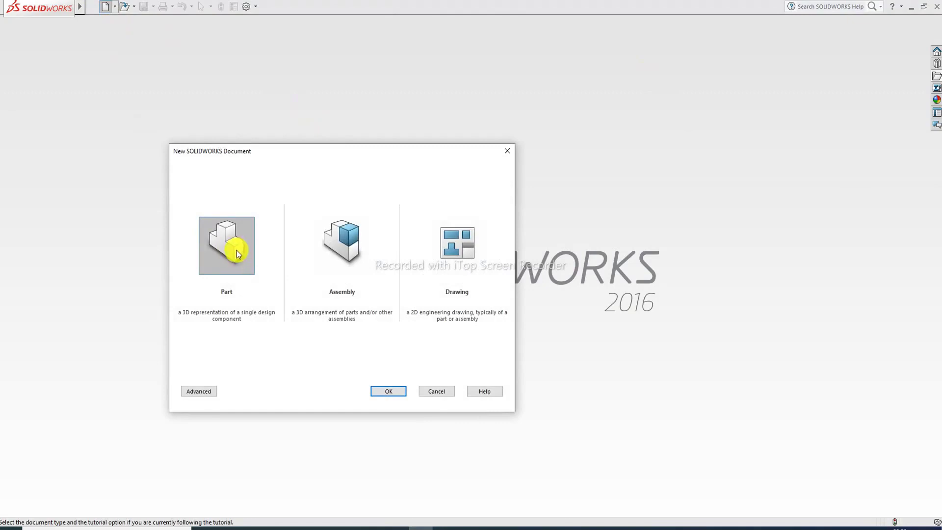
pyautogui.click(380, 391)
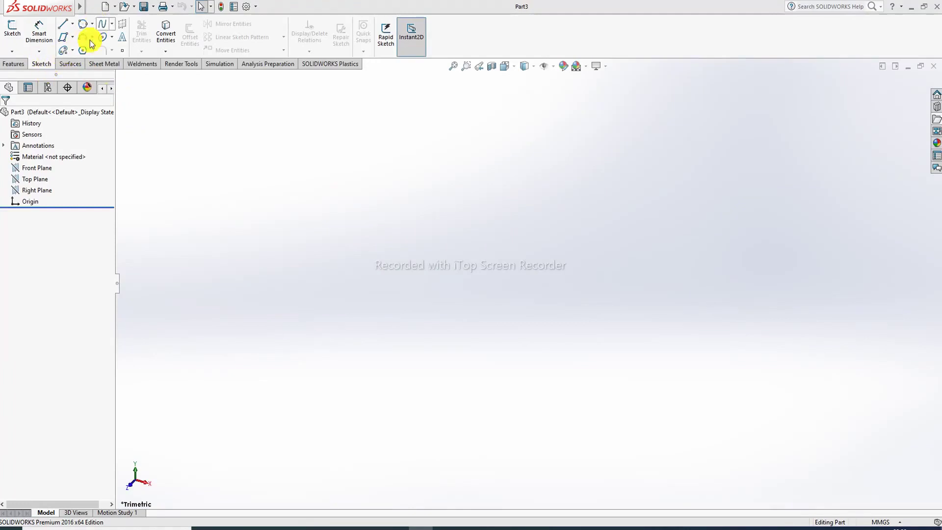
pyautogui.click(39, 168)
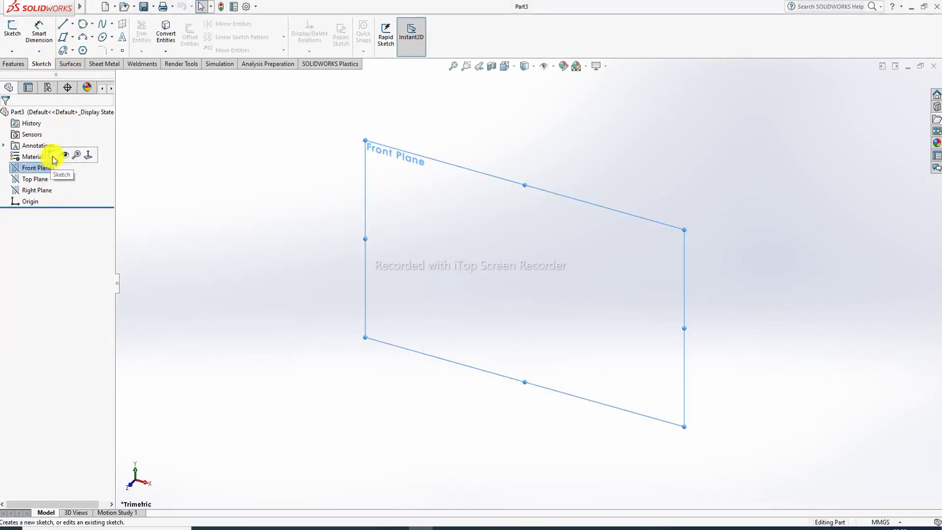
pyautogui.click(53, 156)
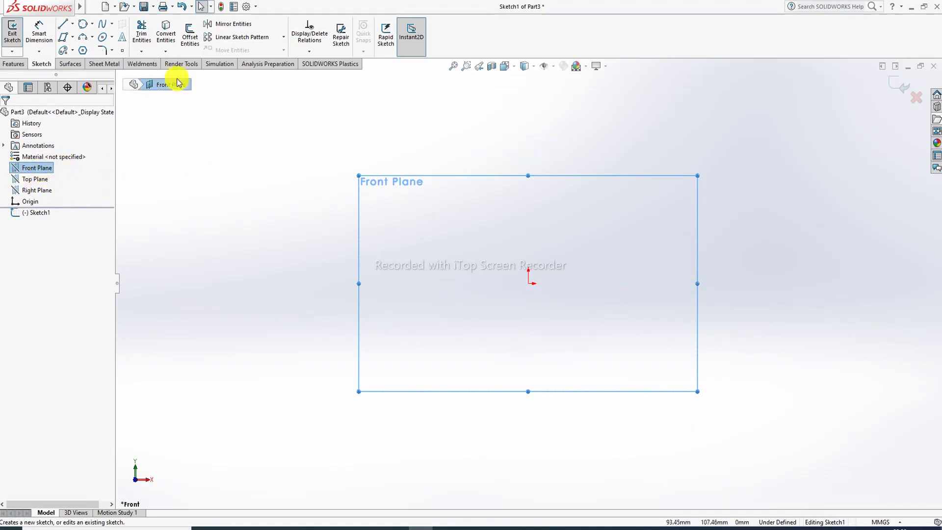
# - Pick the centre-and-radius Circle tool and place the circle's centre on the origin
pyautogui.click(92, 24)
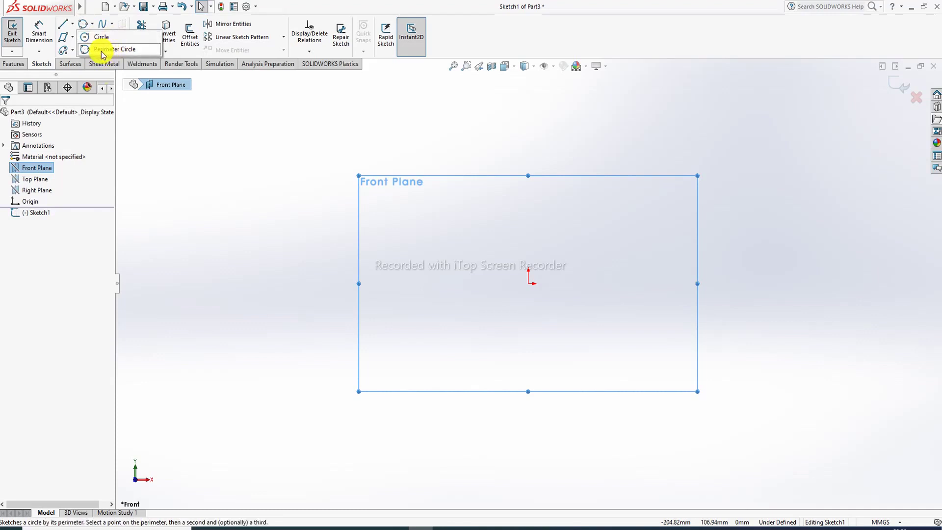
pyautogui.click(130, 39)
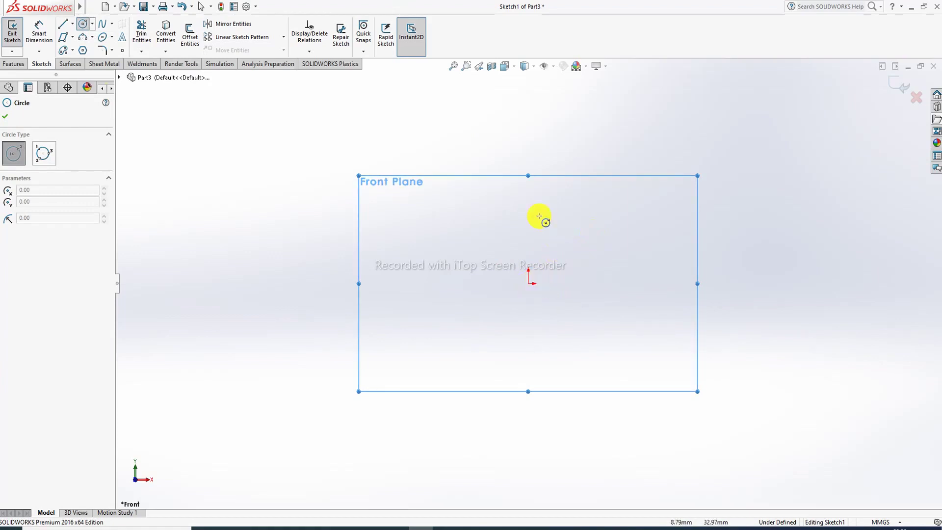
pyautogui.click(528, 283)
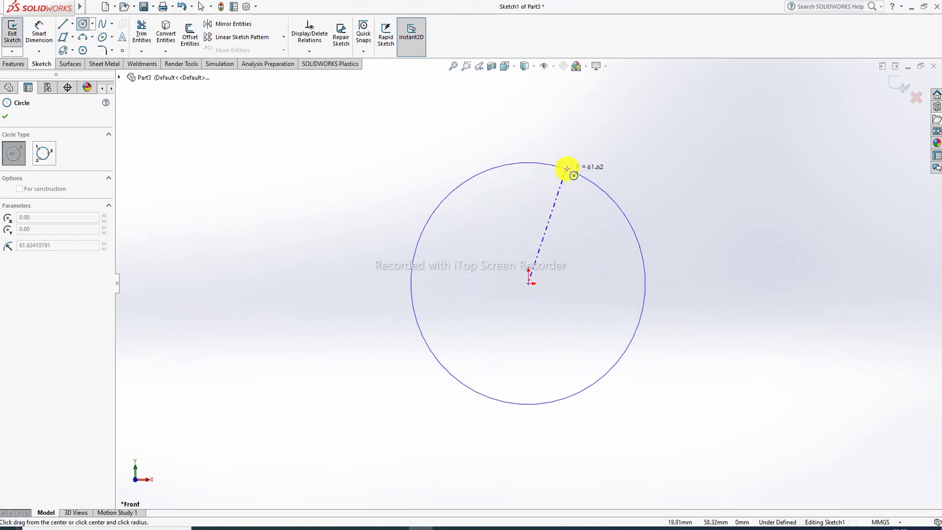
# - Finish the origin circle at a radius of about 48.6 mm and exit the Circle tool
pyautogui.click(560, 194)
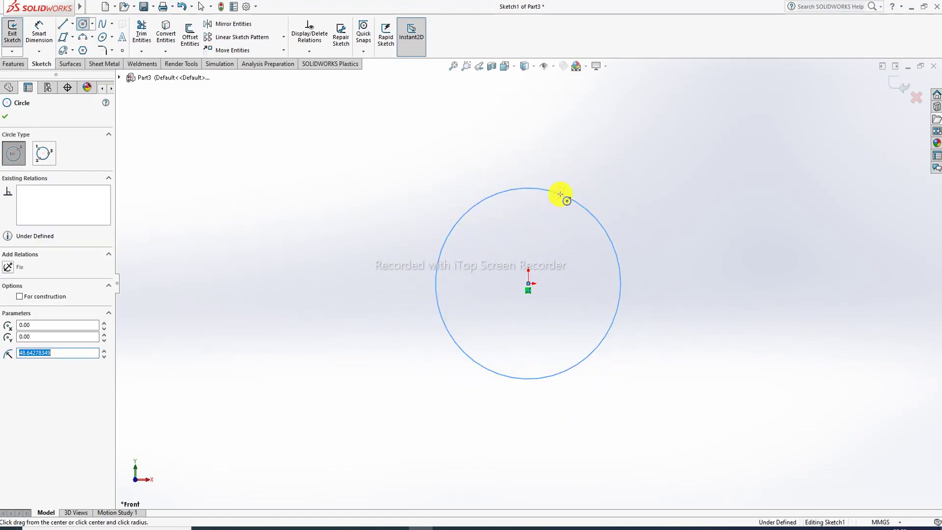
pyautogui.rightClick(649, 175)
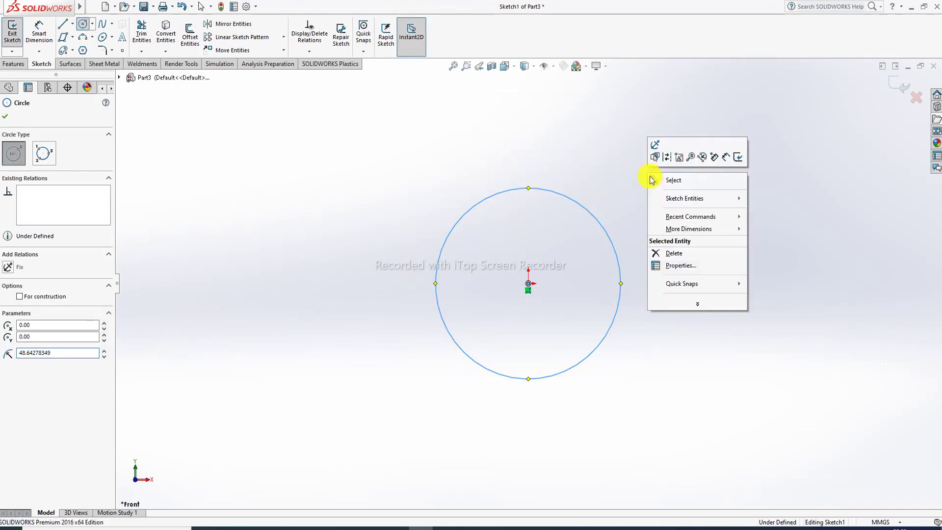
pyautogui.click(679, 181)
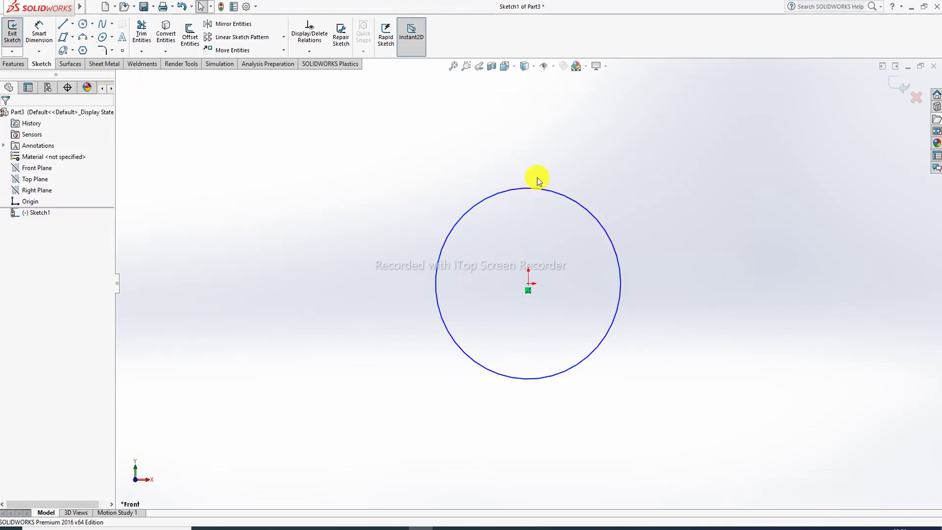
# - Dimension the origin circle's diameter as 100 mm
pyautogui.click(41, 34)
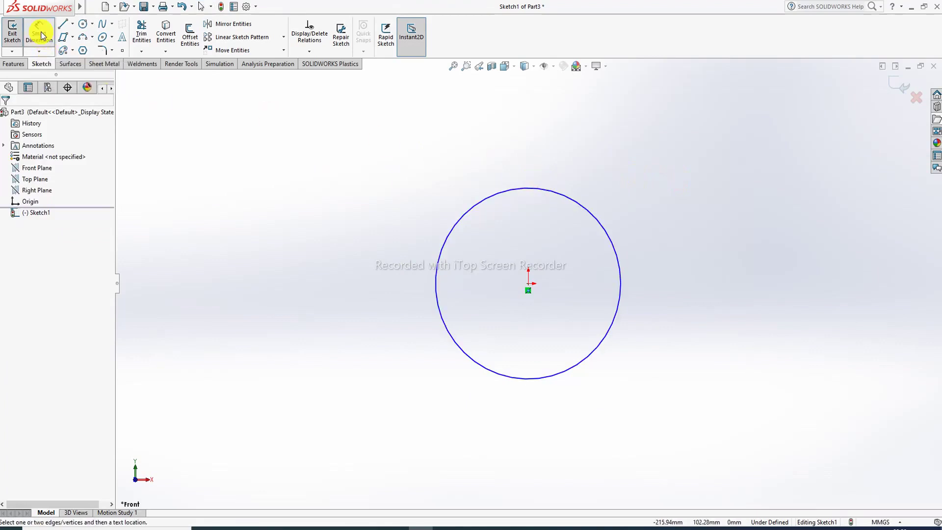
pyautogui.click(579, 209)
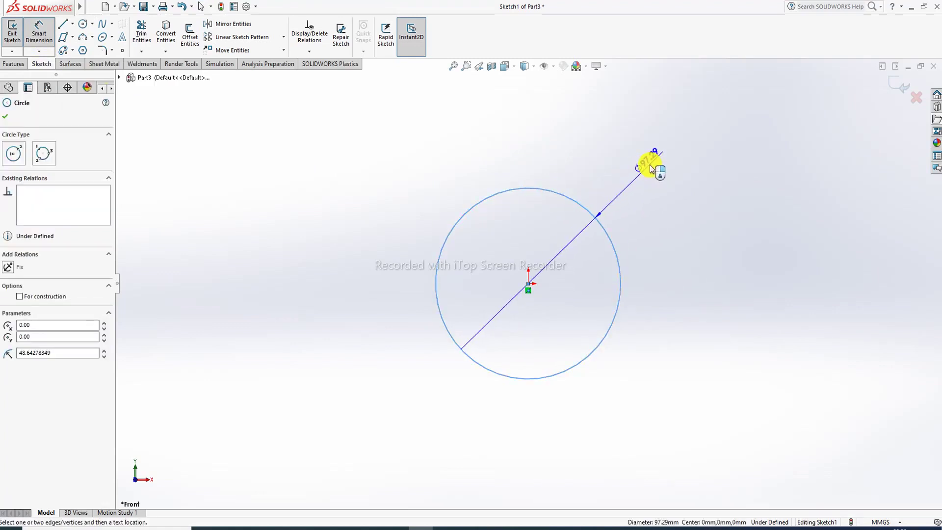
pyautogui.click(650, 168)
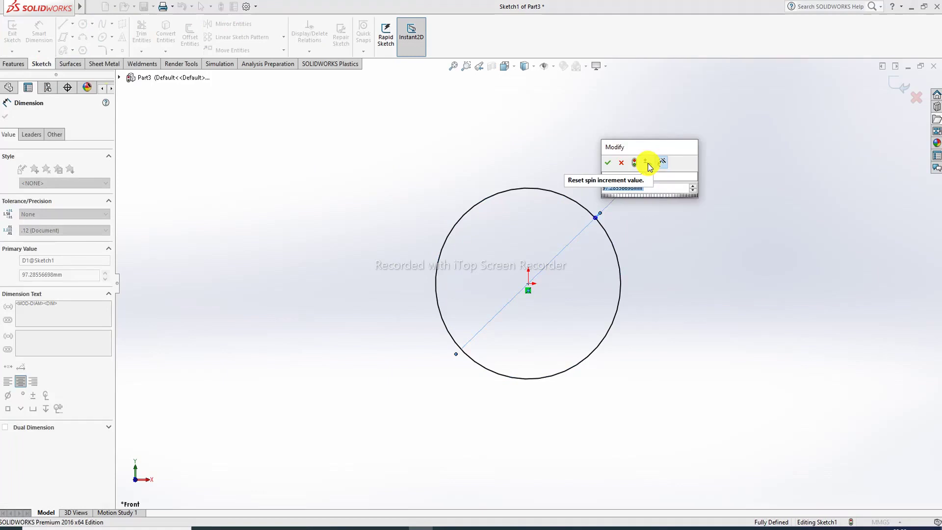
pyautogui.write('100')
pyautogui.press('Return')
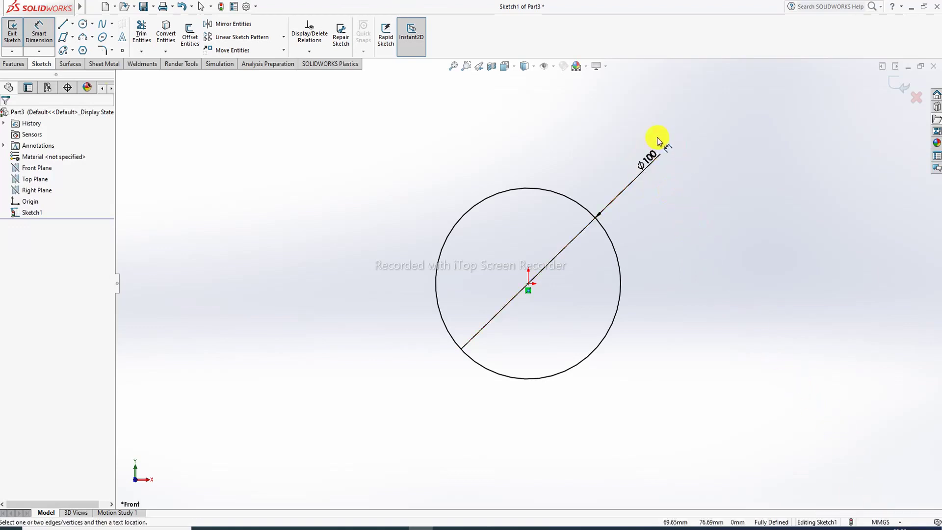
# - Reposition the Ø100 dimension label and end Smart Dimension
pyautogui.moveTo(639, 170)
pyautogui.mouseDown()
pyautogui.moveTo(572, 273)
pyautogui.moveTo(657, 147)
pyautogui.moveTo(654, 157)
pyautogui.mouseUp()
pyautogui.rightClick(691, 155)
pyautogui.click(714, 148)
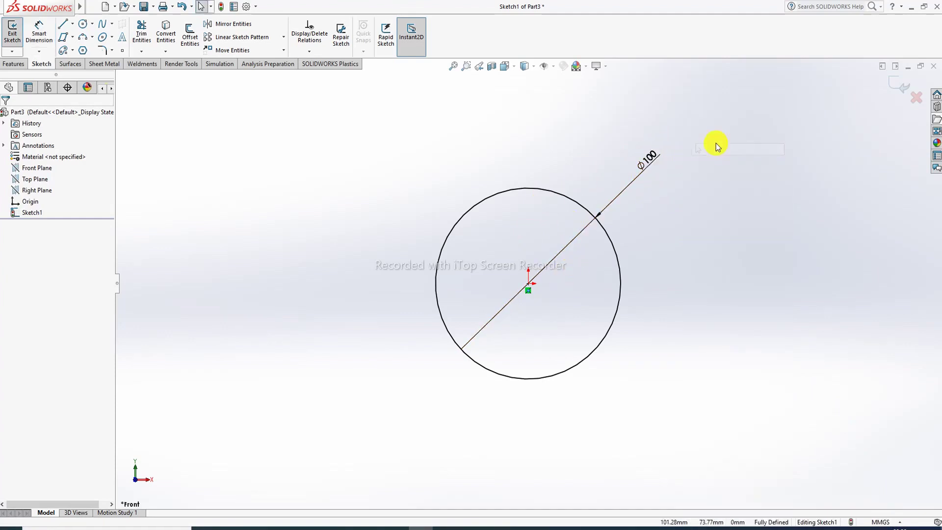
# - Change the origin circle's diameter dimension from 100 to 120 mm
pyautogui.doubleClick(649, 161)
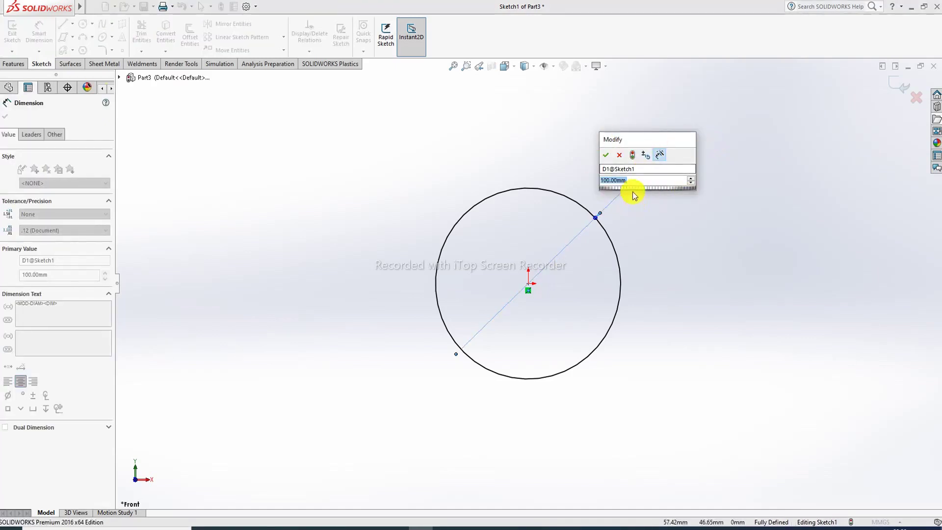
pyautogui.write('120')
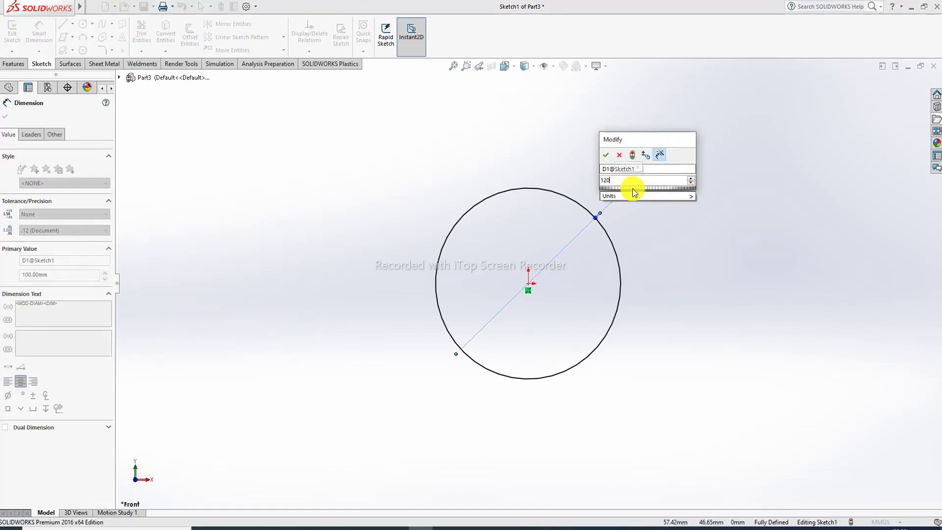
pyautogui.press('Return')
pyautogui.click(684, 158)
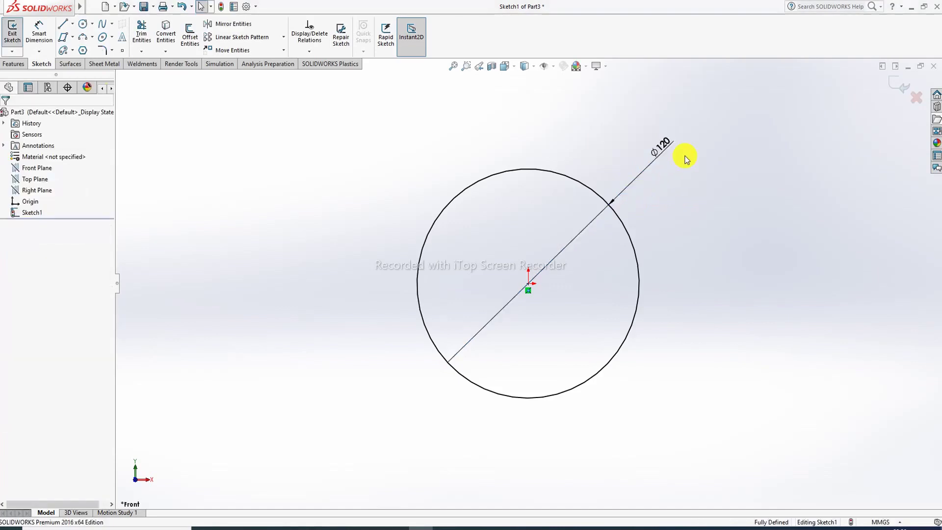
pyautogui.doubleClick(664, 147)
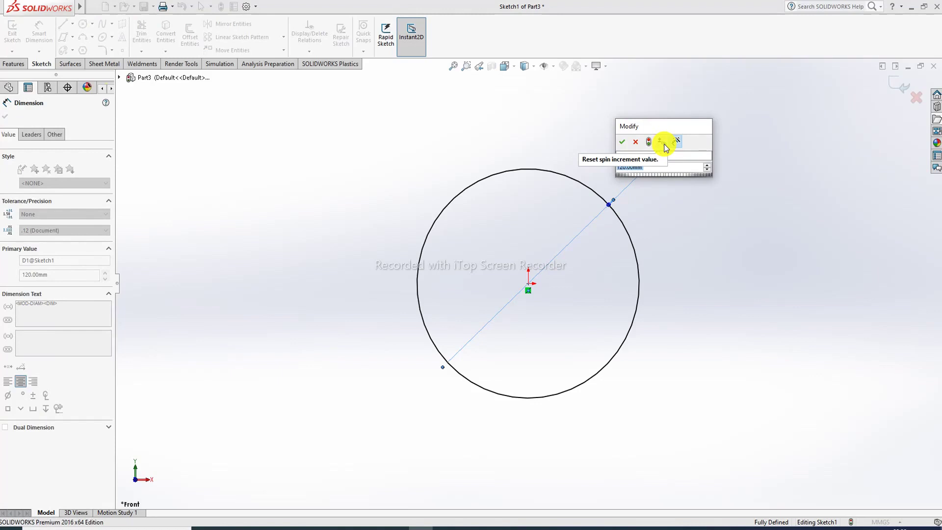
pyautogui.click(635, 143)
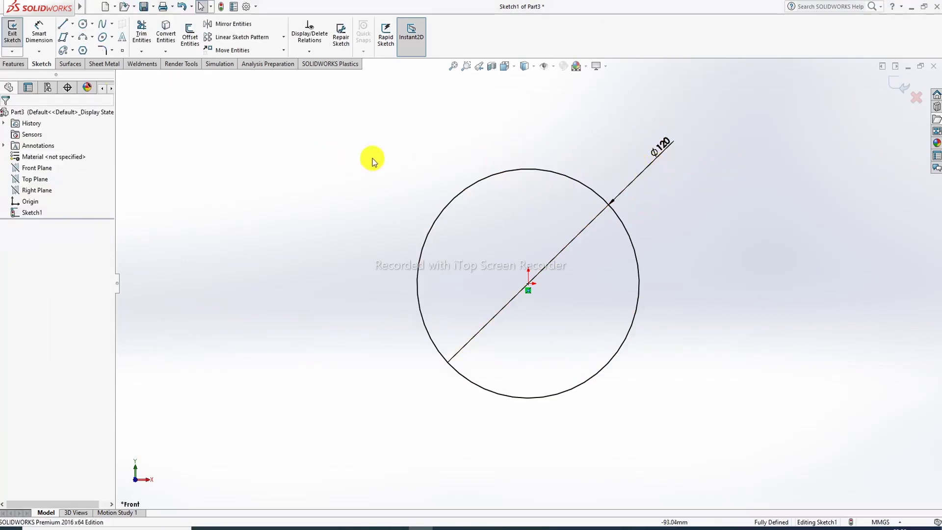
# - Draw a three-point perimeter circle to the left of the Ø120 circle
pyautogui.click(92, 24)
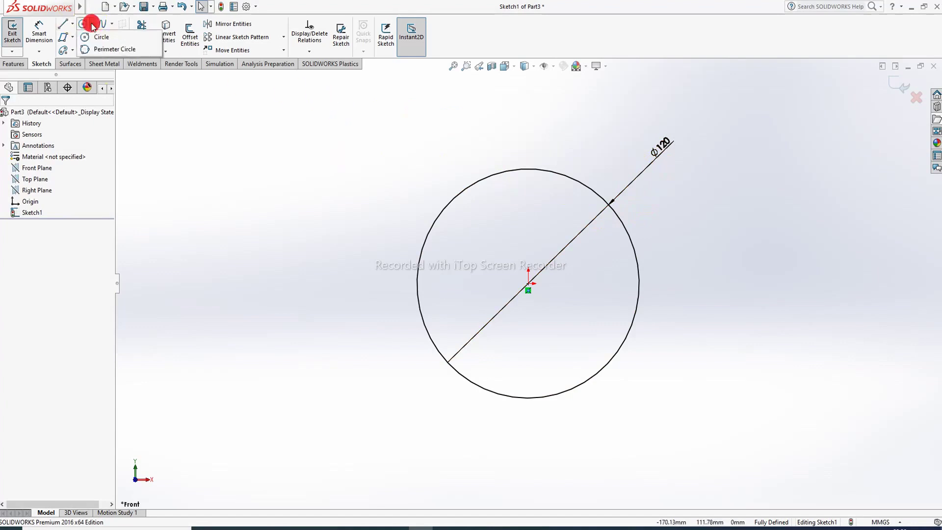
pyautogui.click(108, 50)
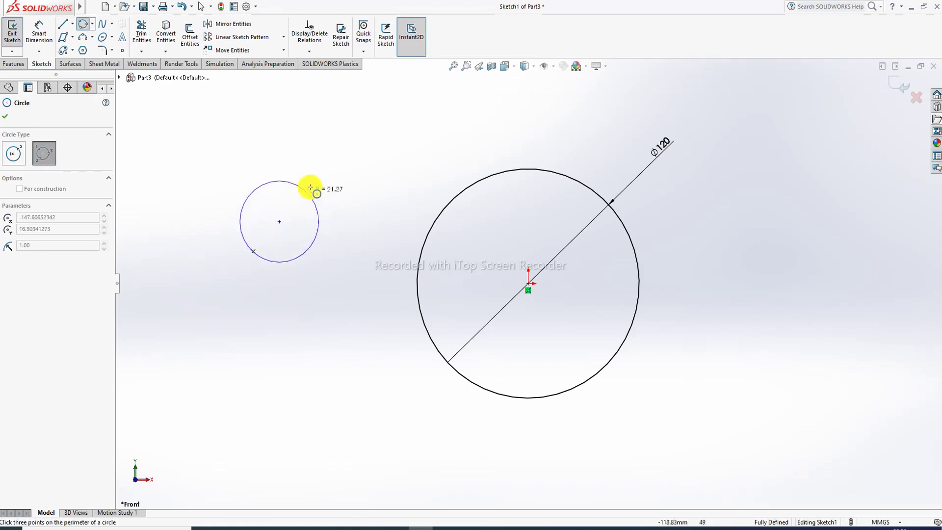
pyautogui.click(316, 177)
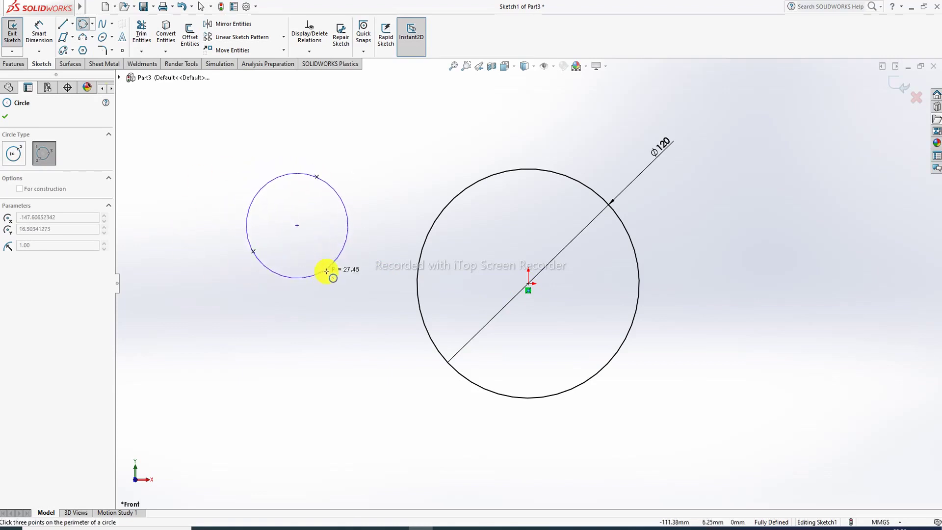
pyautogui.click(334, 265)
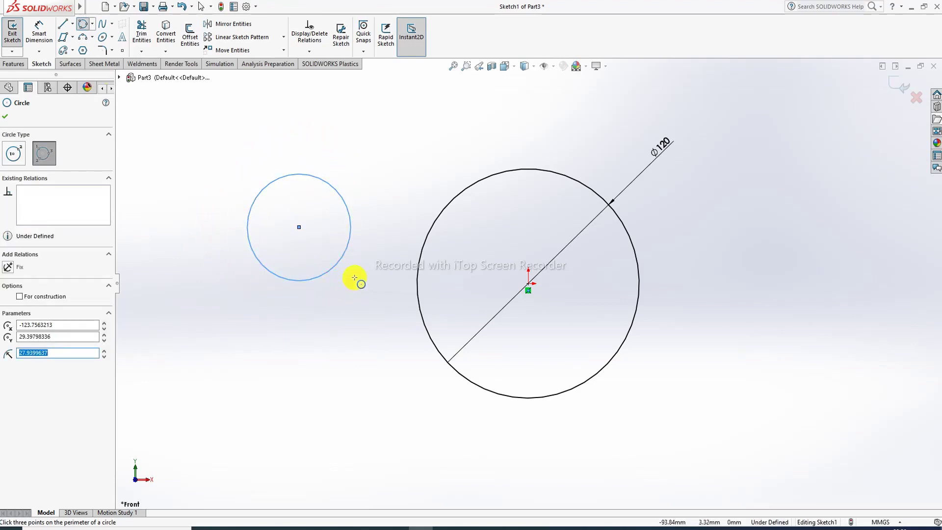
pyautogui.click(395, 218)
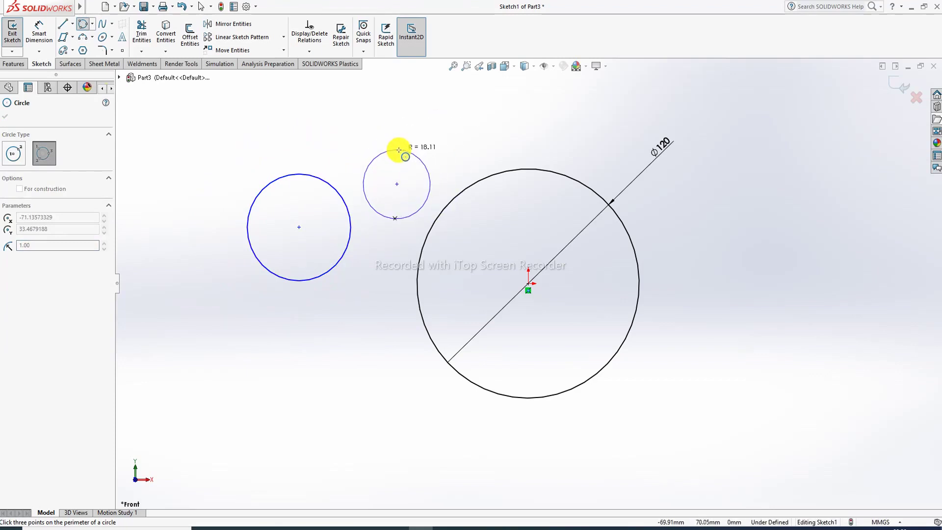
pyautogui.press('Escape')
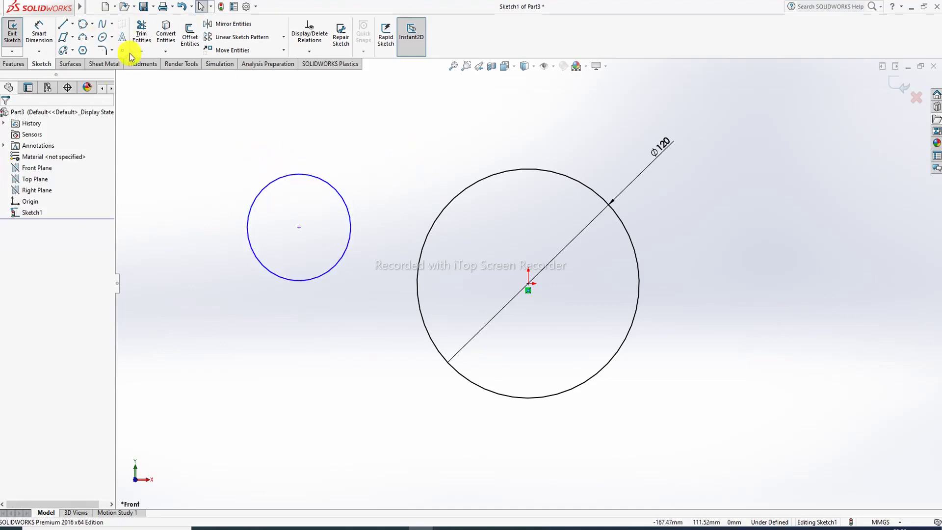
# - Draw two three-point perimeter circles, upper-right and lower-right of the Ø120 circle
pyautogui.click(93, 24)
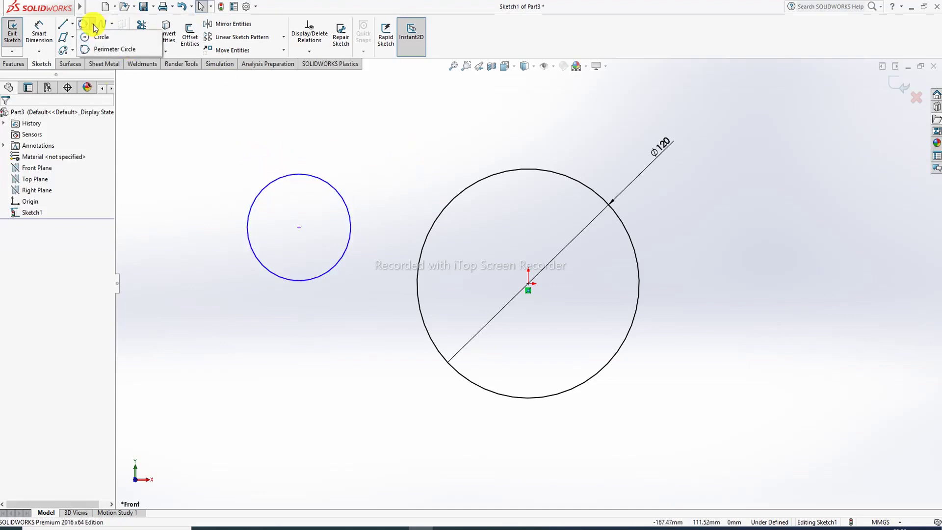
pyautogui.click(109, 49)
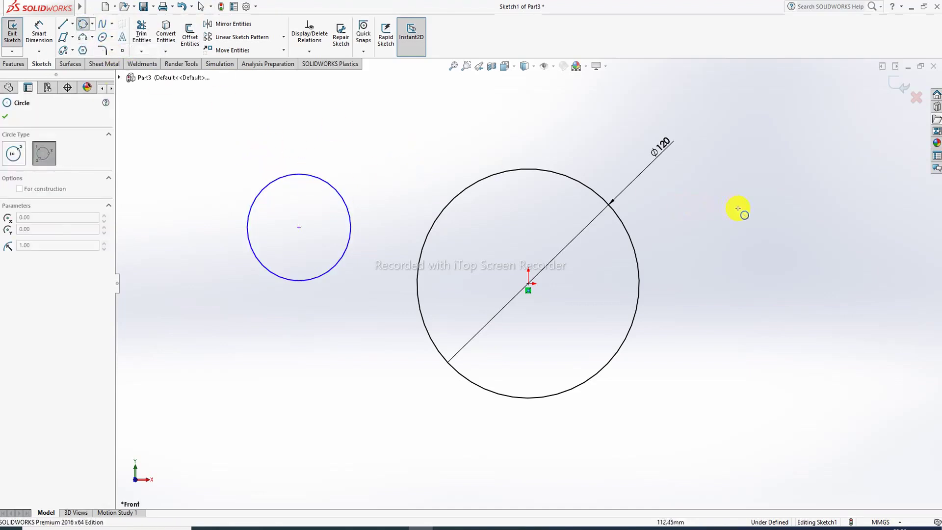
pyautogui.click(789, 243)
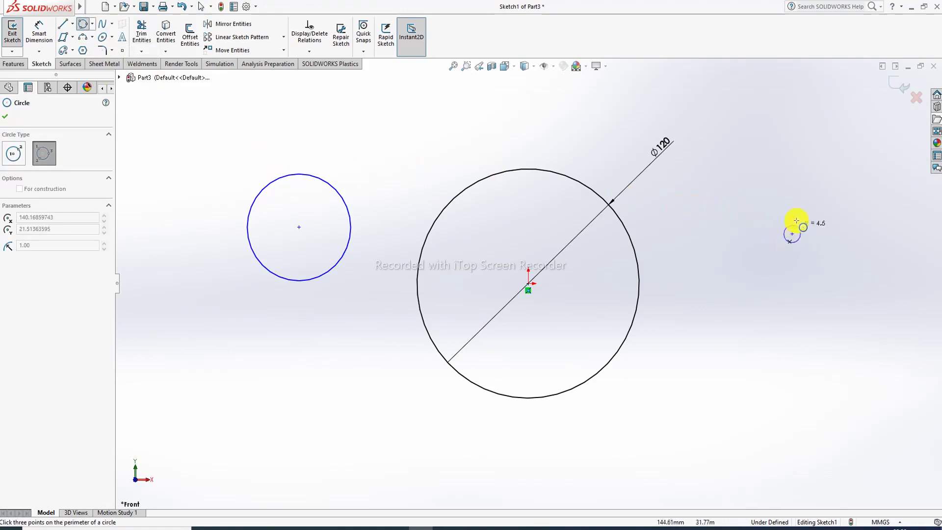
pyautogui.click(822, 163)
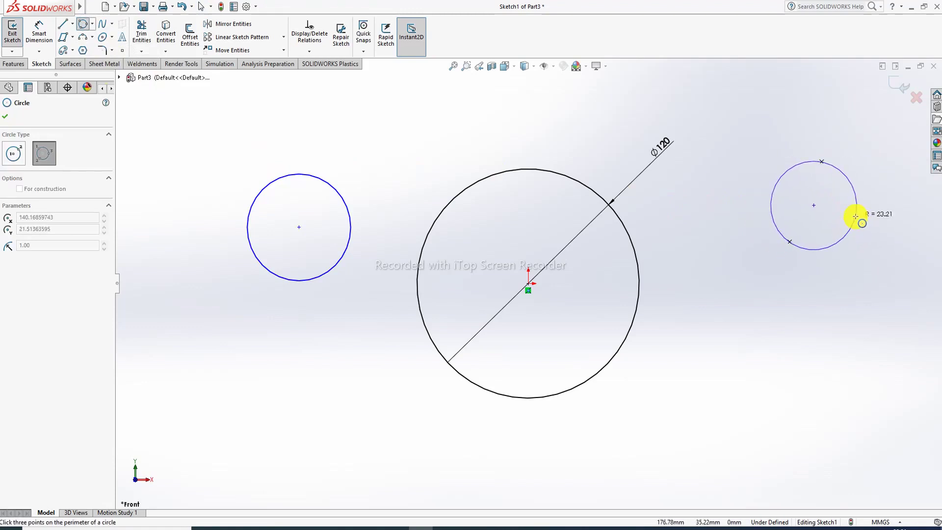
pyautogui.click(855, 216)
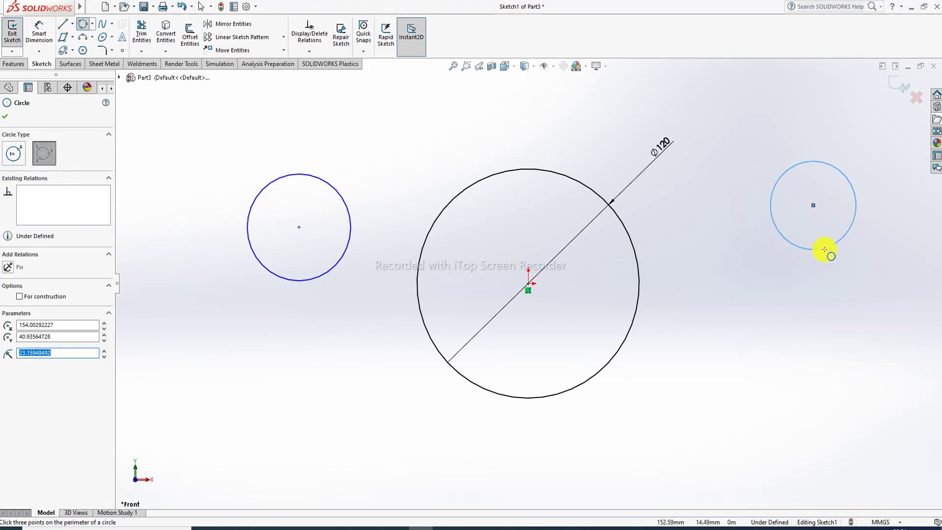
pyautogui.click(761, 285)
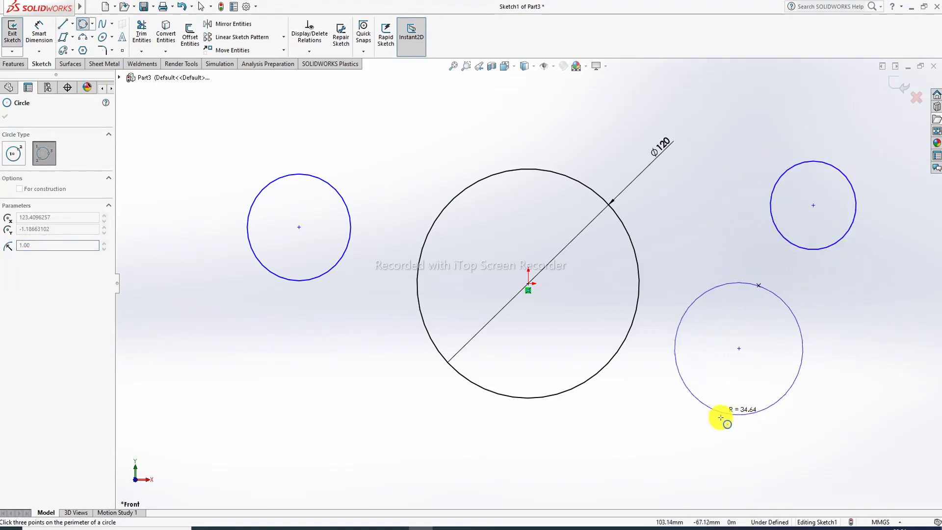
pyautogui.click(728, 386)
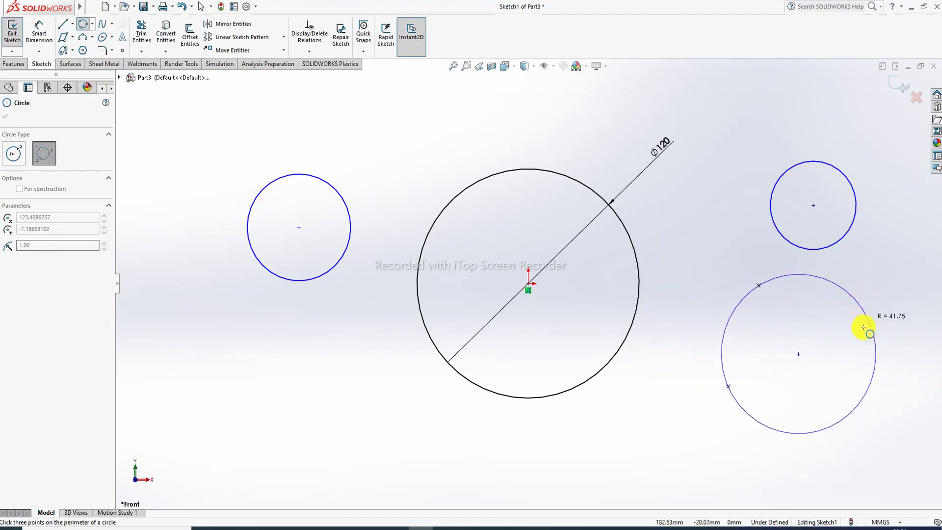
pyautogui.click(824, 338)
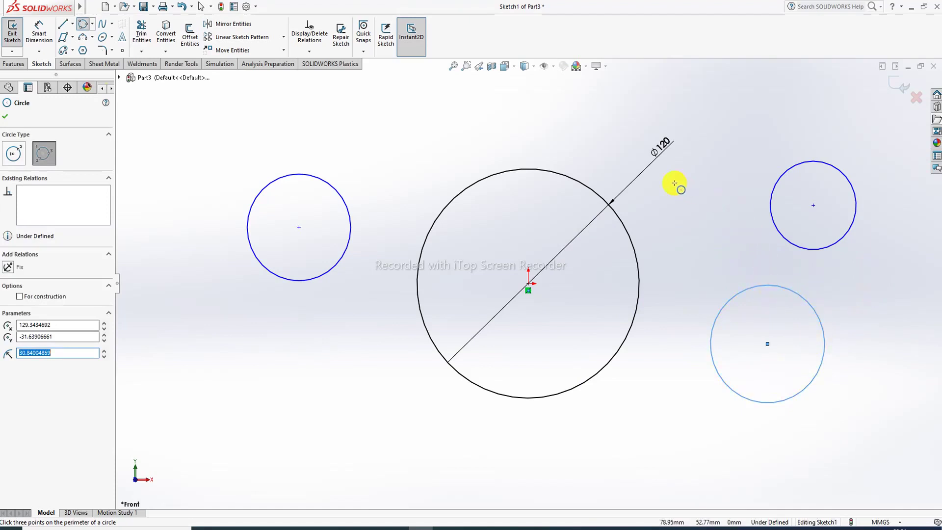
pyautogui.rightClick(701, 168)
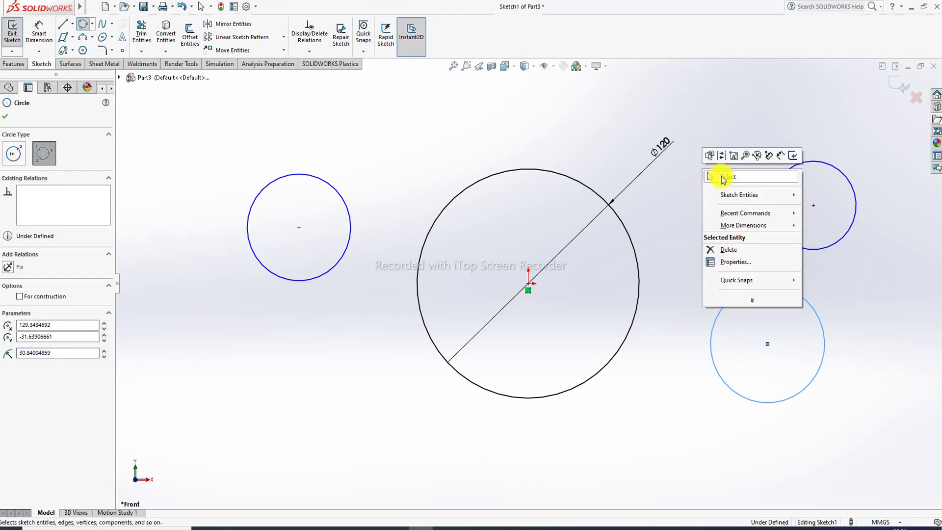
pyautogui.click(723, 179)
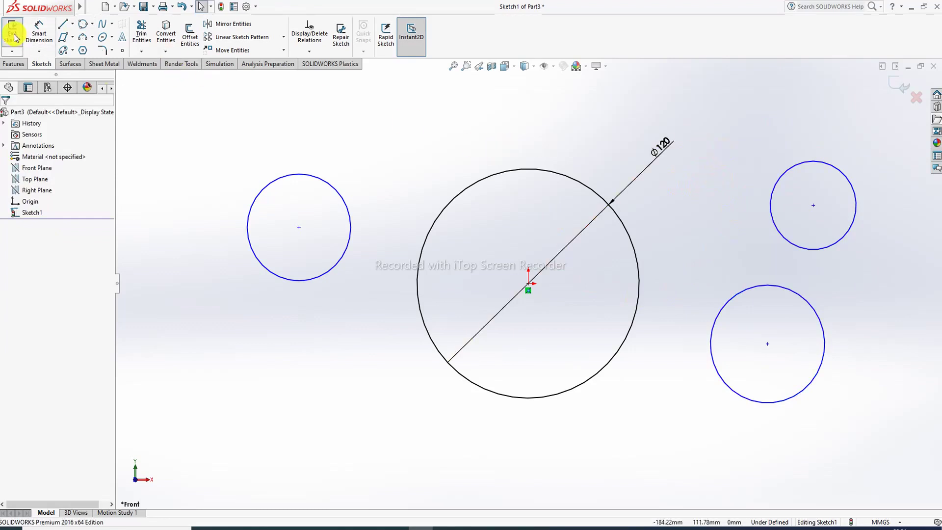
# - Dimension the left circle's diameter as 50
pyautogui.click(44, 39)
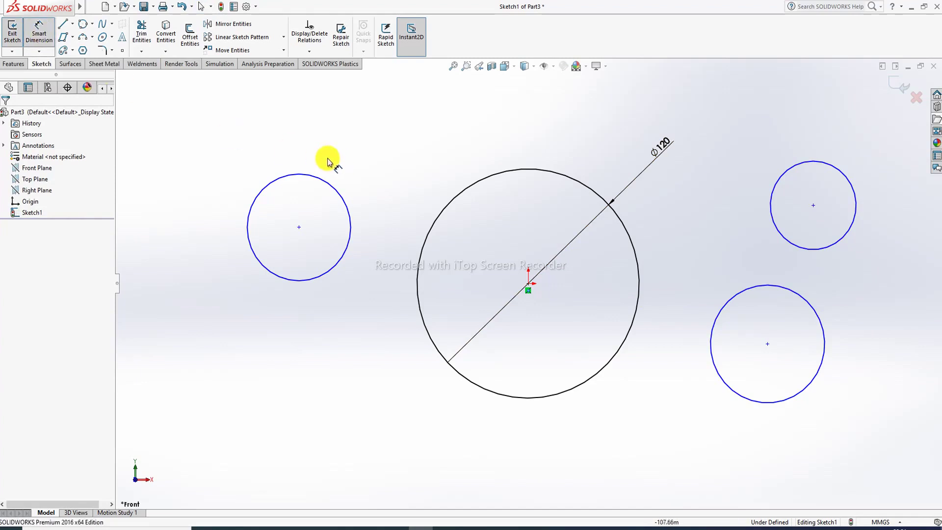
pyautogui.click(324, 186)
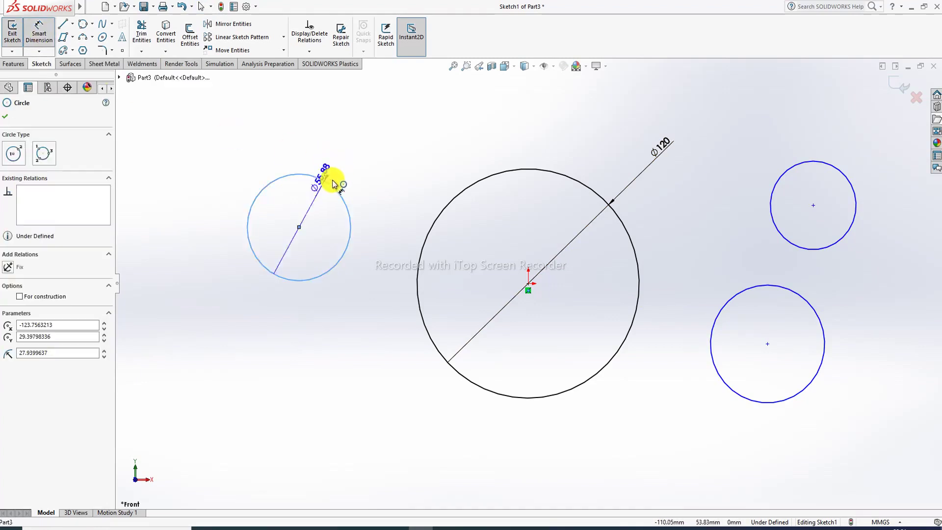
pyautogui.click(393, 149)
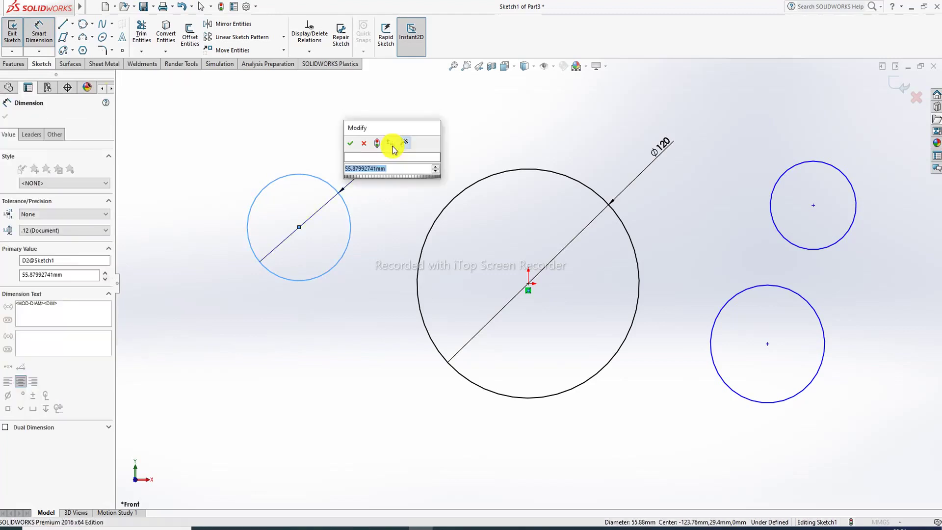
pyautogui.write('50')
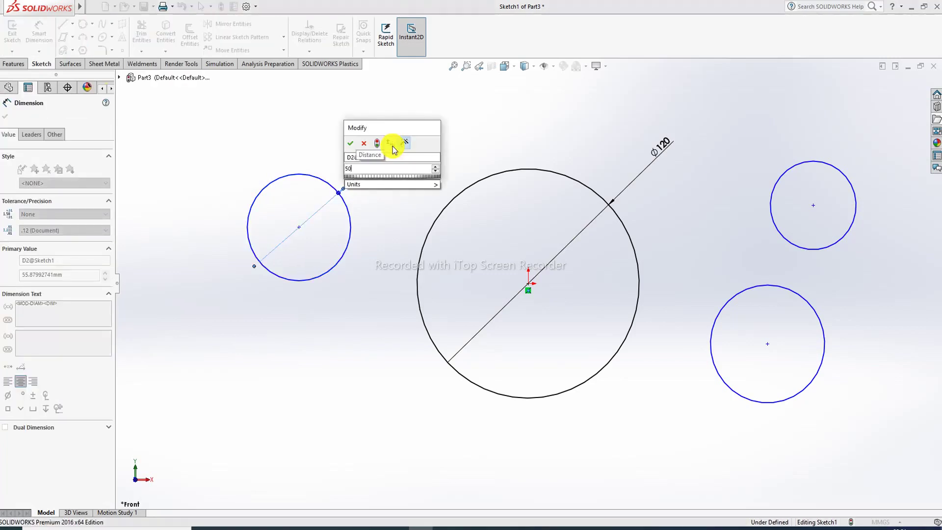
pyautogui.press('Return')
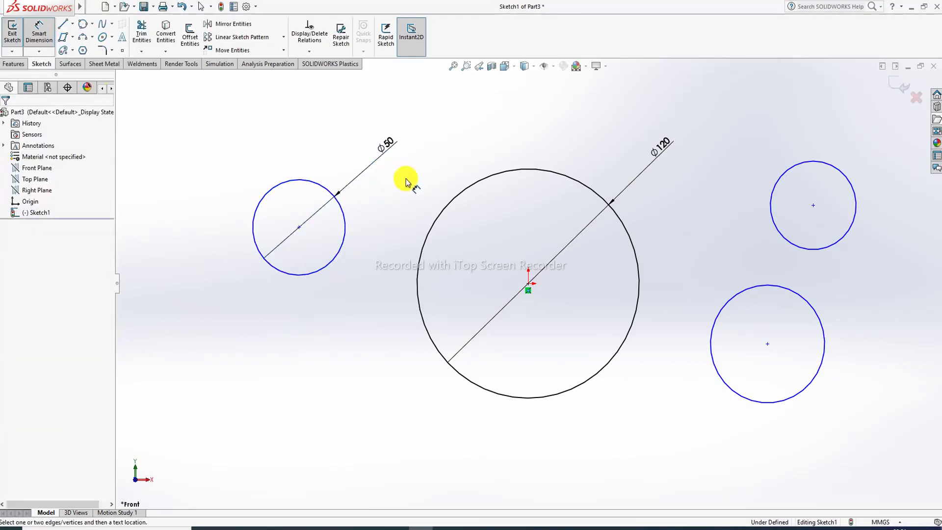
pyautogui.rightClick(443, 152)
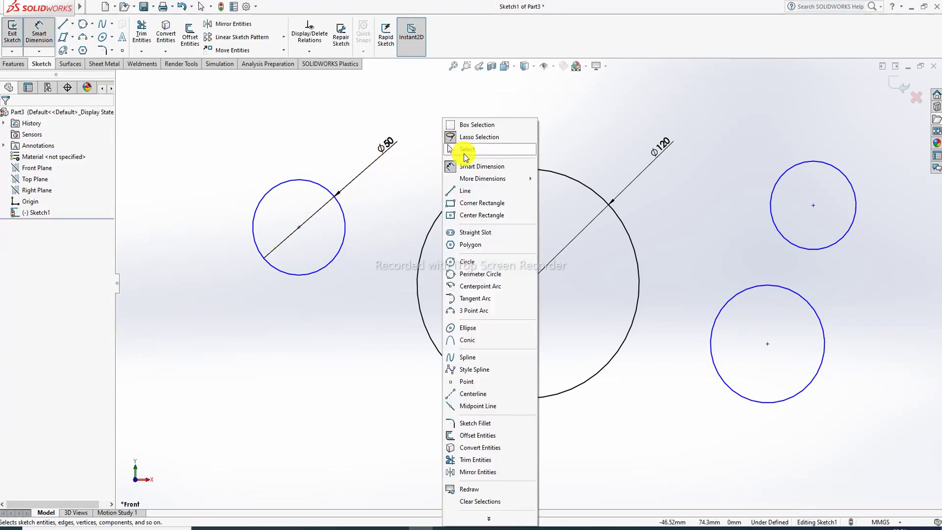
pyautogui.click(464, 154)
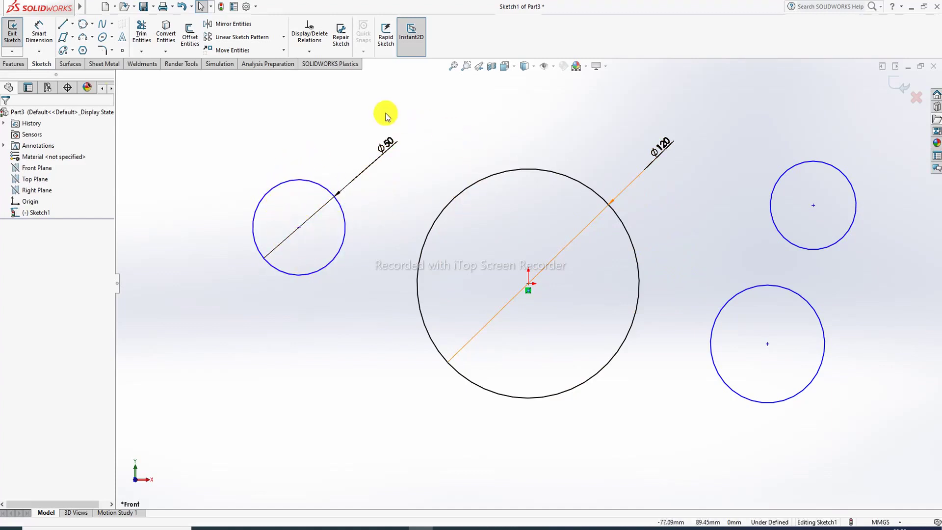
# - Dimension the horizontal distance from the Ø50 circle's centre to the origin as 120 mm
pyautogui.click(38, 39)
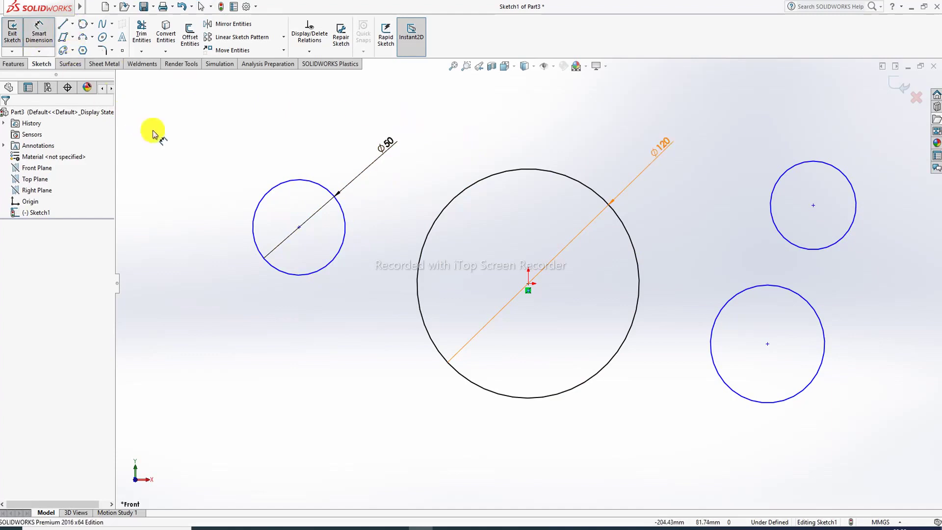
pyautogui.click(299, 228)
pyautogui.click(528, 287)
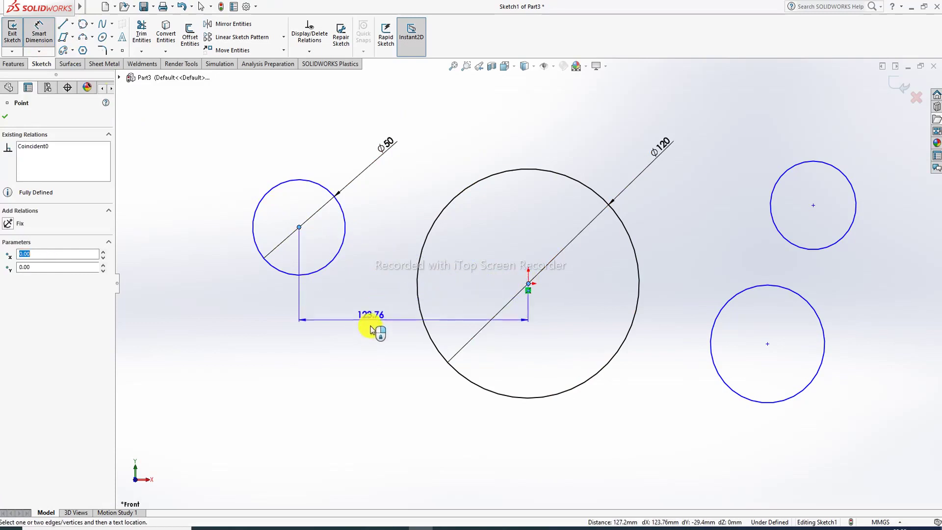
pyautogui.click(379, 326)
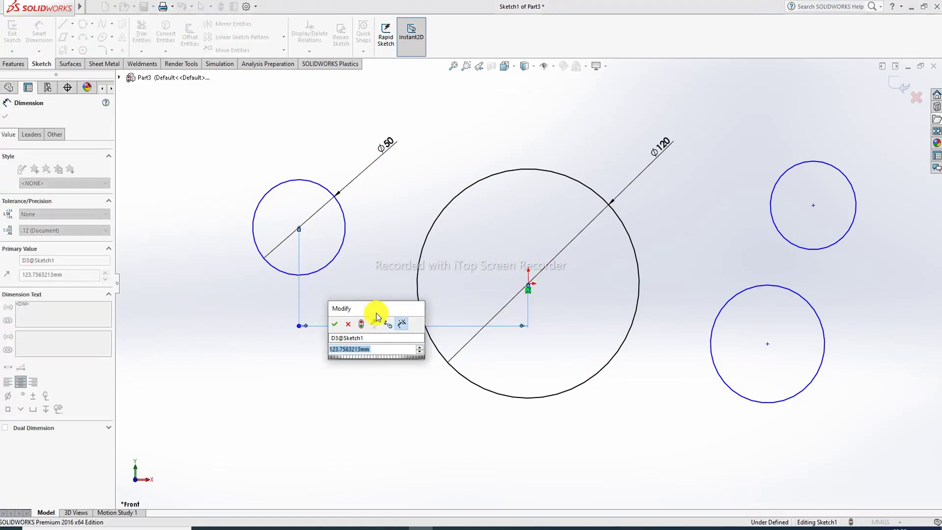
pyautogui.write('120')
pyautogui.press('Return')
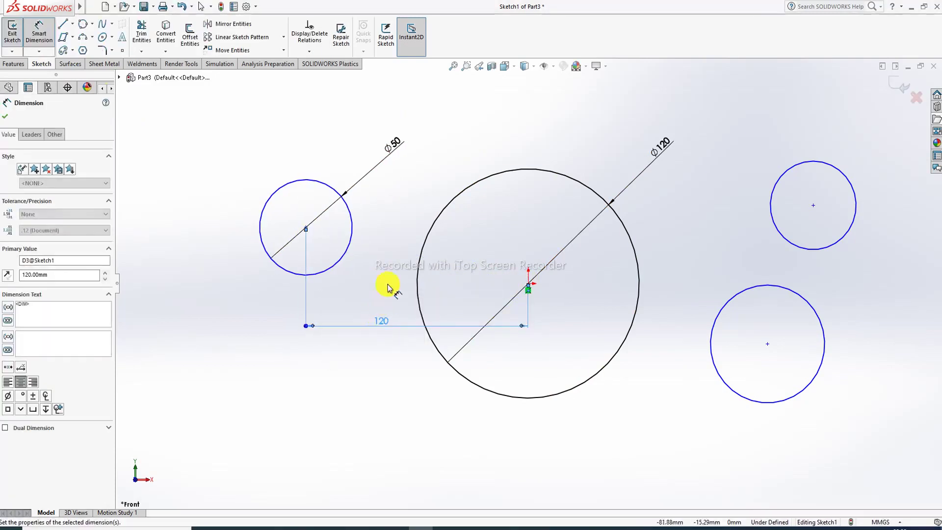
pyautogui.rightClick(444, 172)
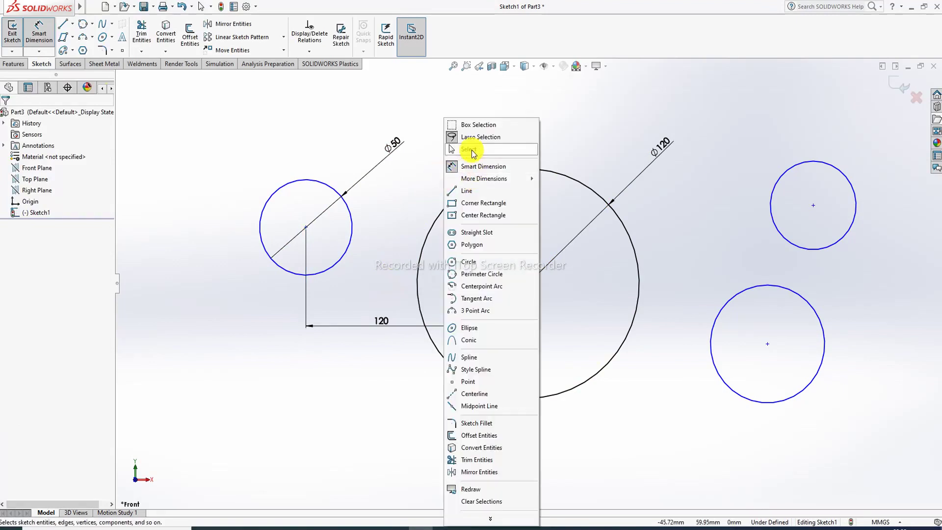
pyautogui.click(471, 147)
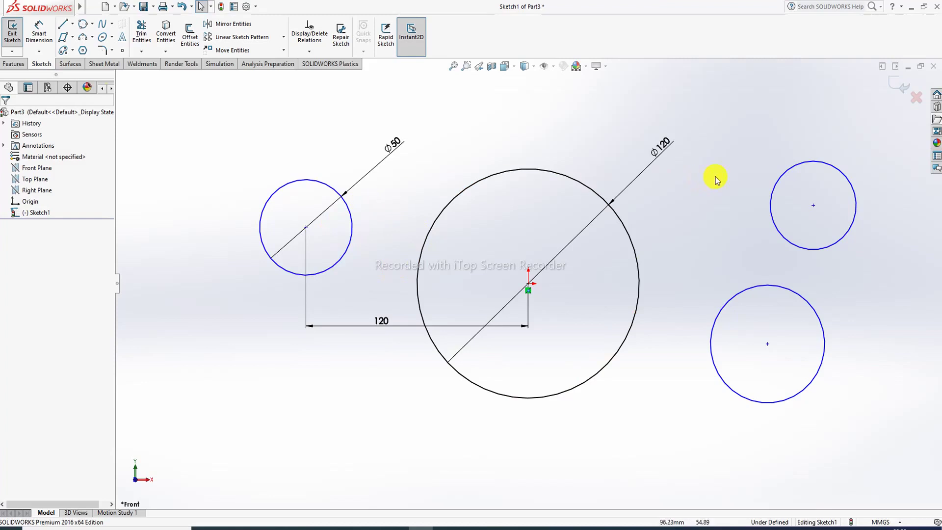
# - Dimension the upper-right circle to Ø50 and the lower-right circle to Ø60
pyautogui.click(42, 36)
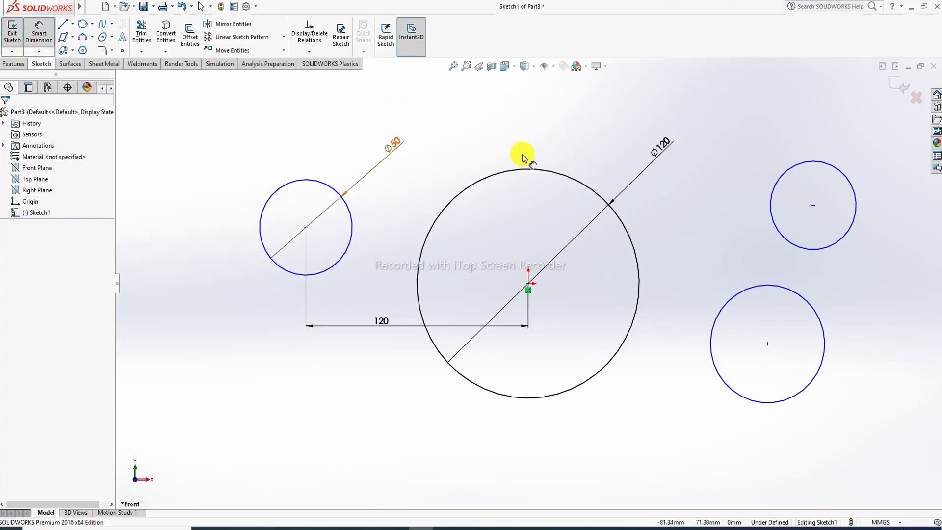
pyautogui.click(813, 162)
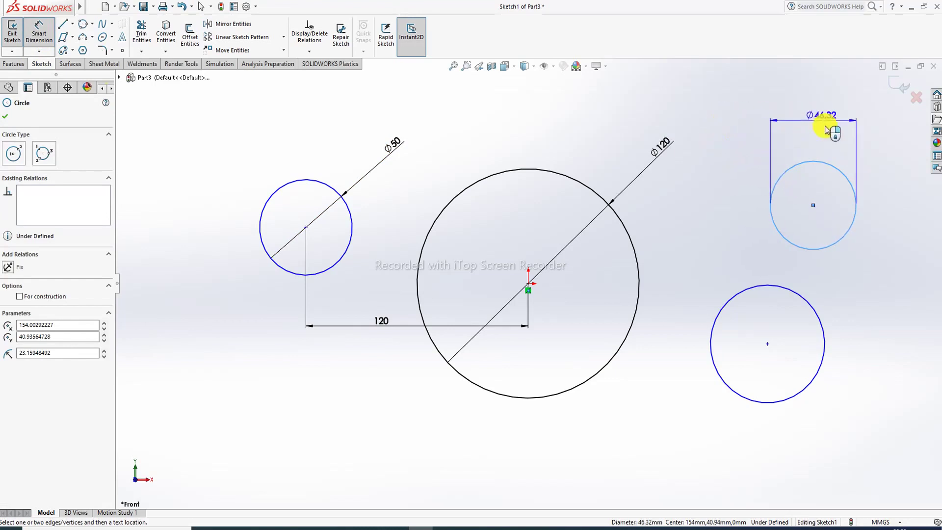
pyautogui.click(809, 126)
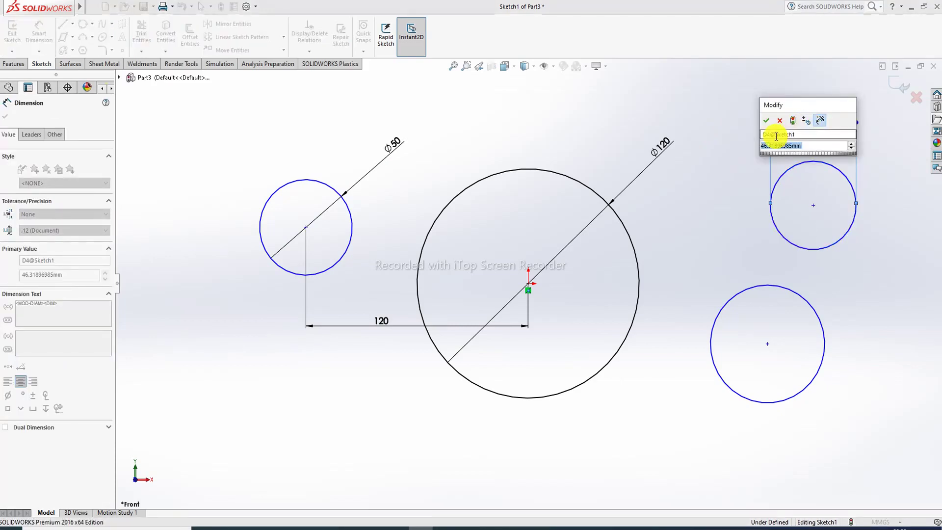
pyautogui.write('50')
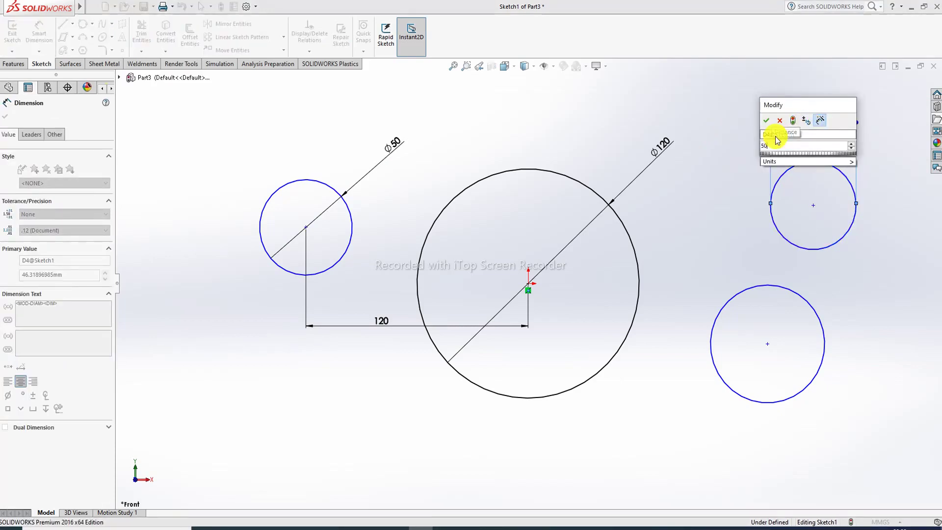
pyautogui.press('Return')
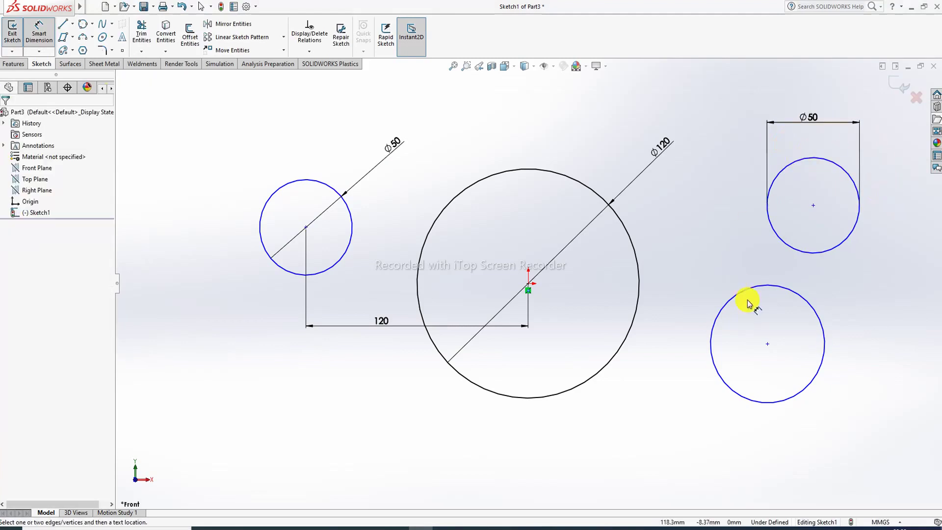
pyautogui.click(805, 303)
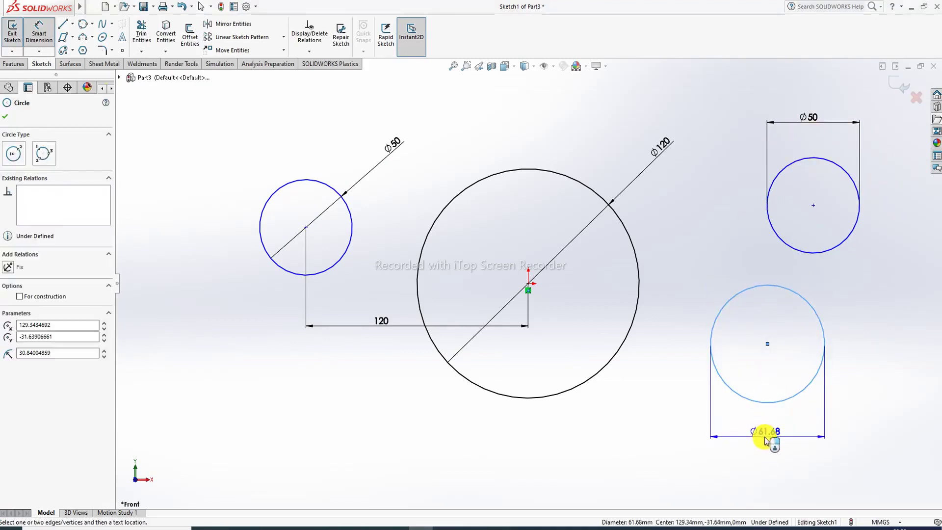
pyautogui.click(767, 440)
pyautogui.write('60')
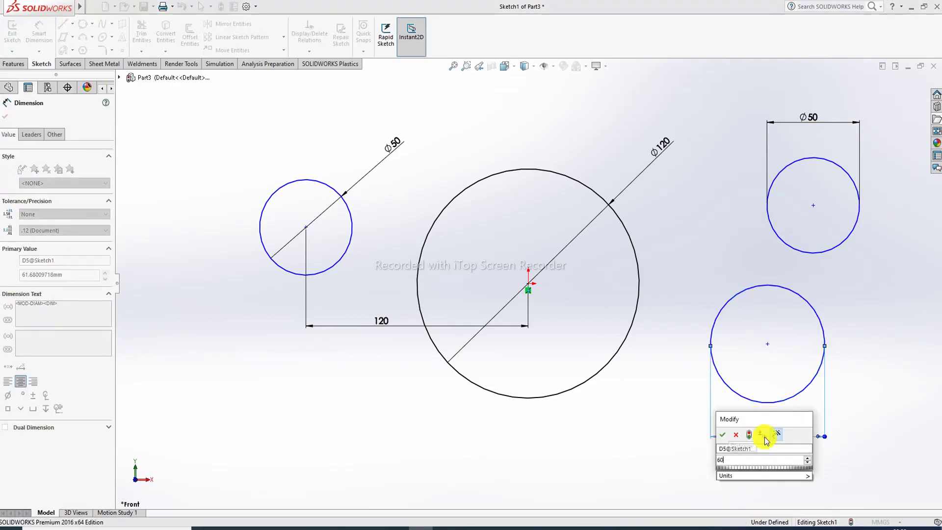
pyautogui.press('Return')
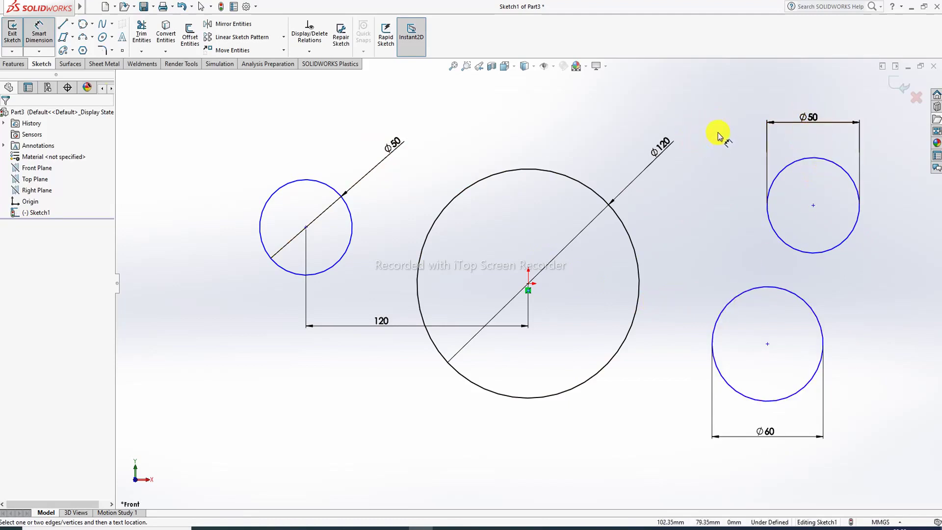
pyautogui.rightClick(701, 172)
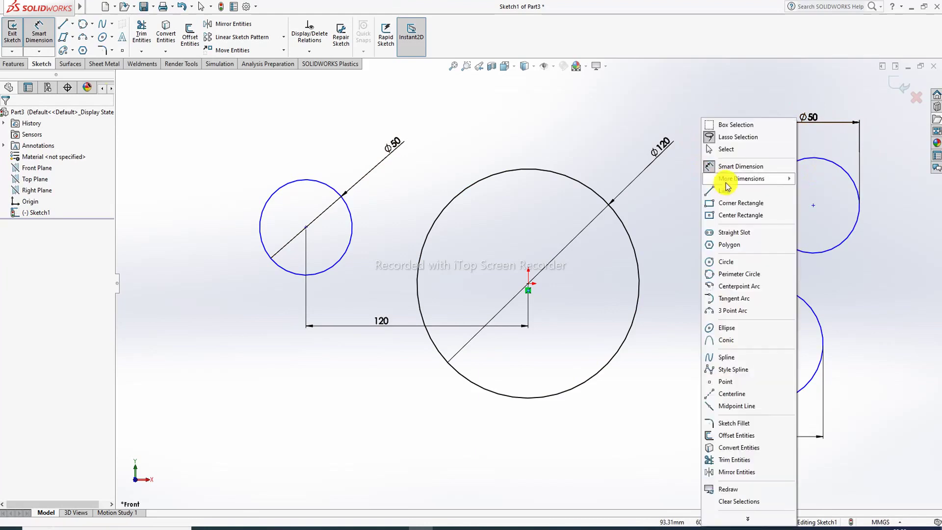
pyautogui.click(725, 150)
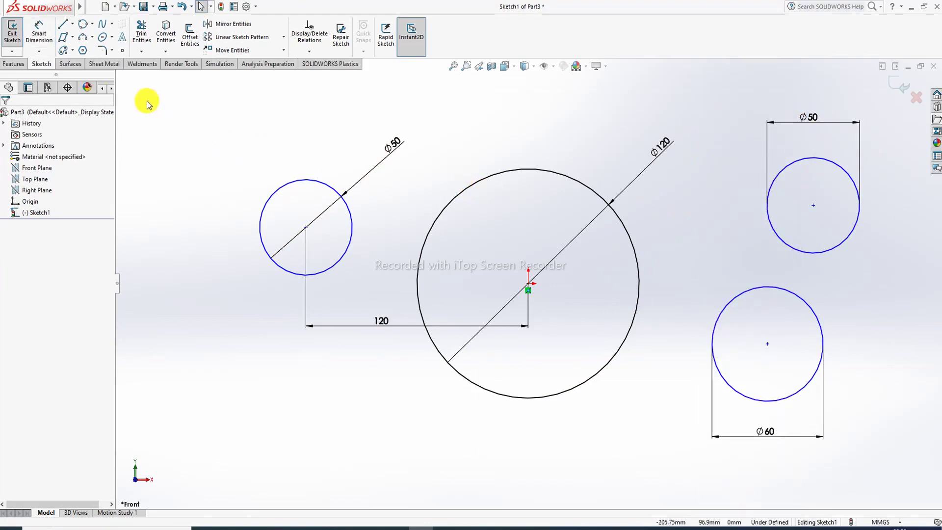
# - Draw a perimeter circle from the origin to a point at the upper right
pyautogui.click(92, 23)
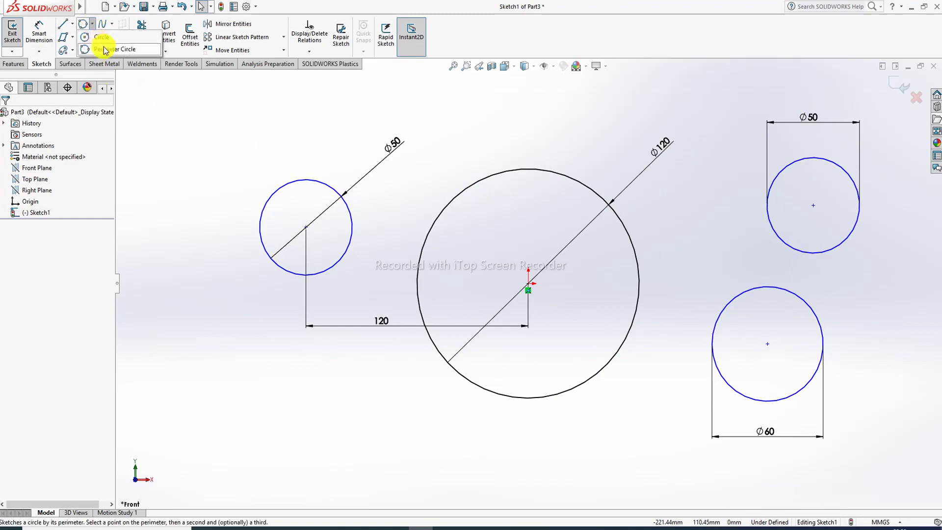
pyautogui.click(106, 50)
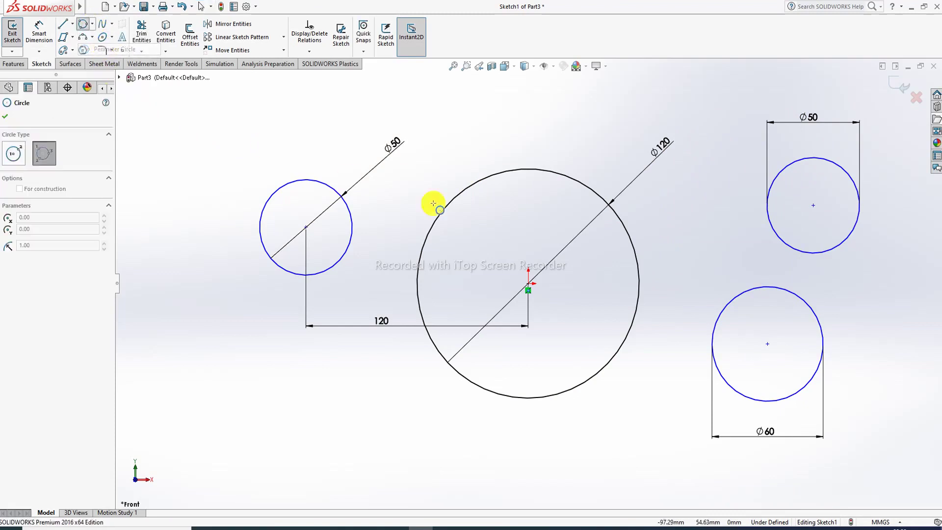
pyautogui.click(528, 283)
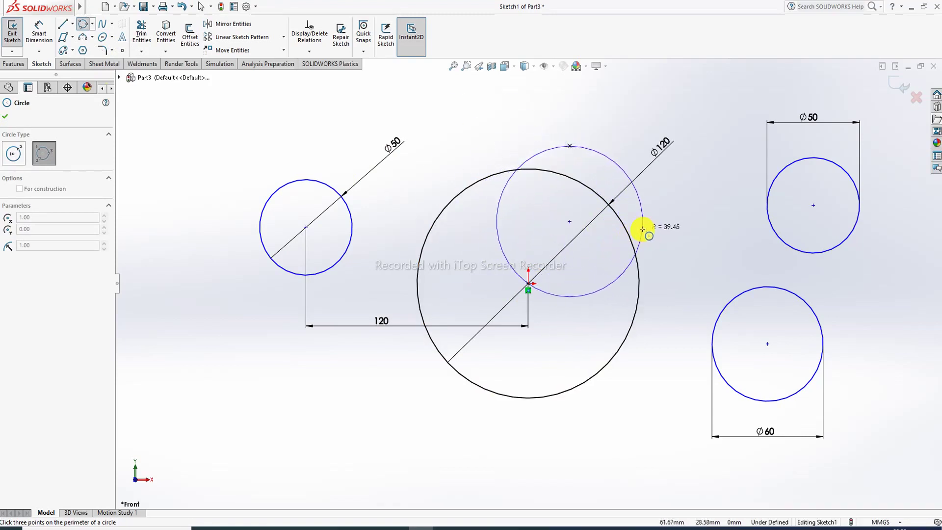
pyautogui.click(642, 231)
pyautogui.rightClick(694, 196)
pyautogui.click(693, 198)
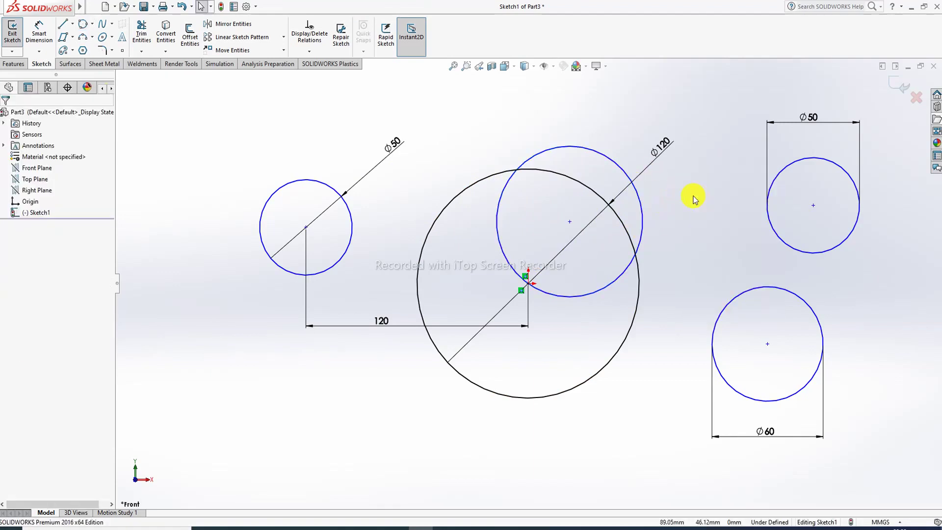
# - Try merging the new circle's centre with the origin and dismiss the cannot-merge warning
pyautogui.click(570, 224)
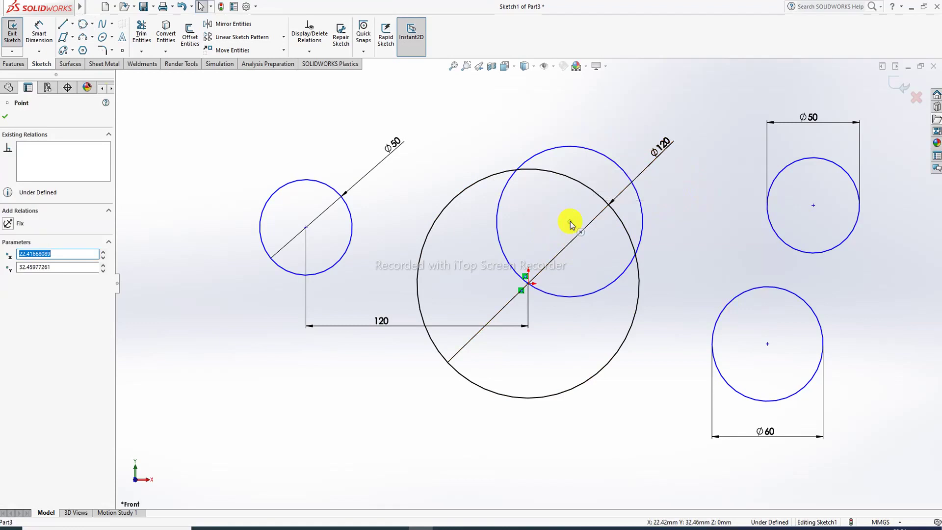
pyautogui.keyDown('ctrl'); pyautogui.click(528, 285); pyautogui.keyUp('ctrl')
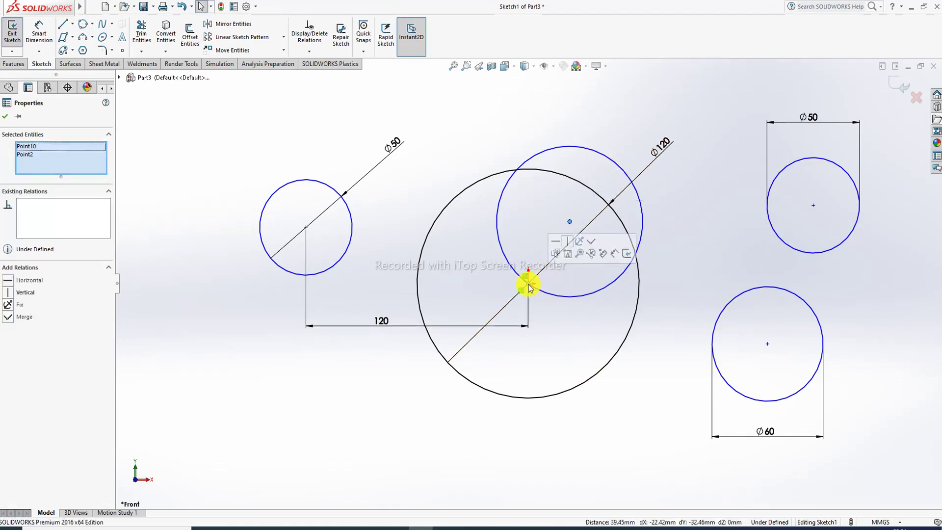
pyautogui.click(591, 243)
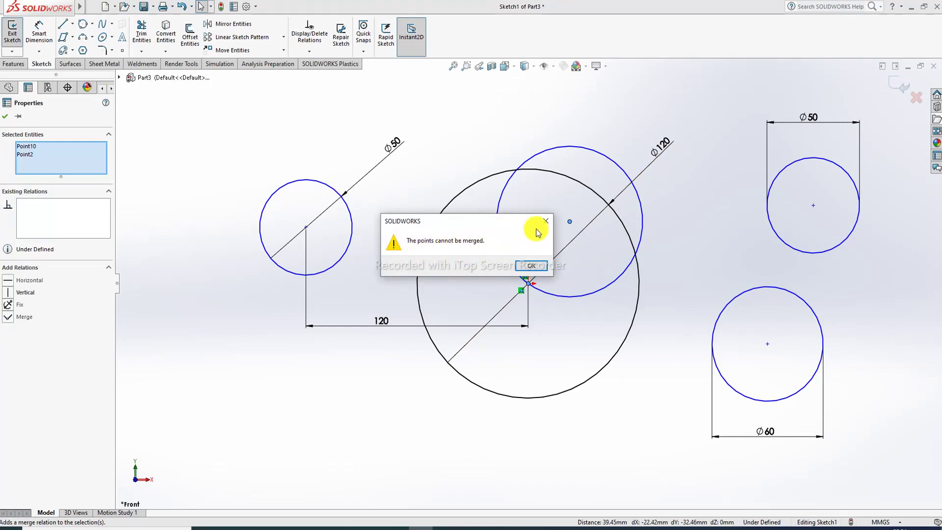
pyautogui.click(542, 228)
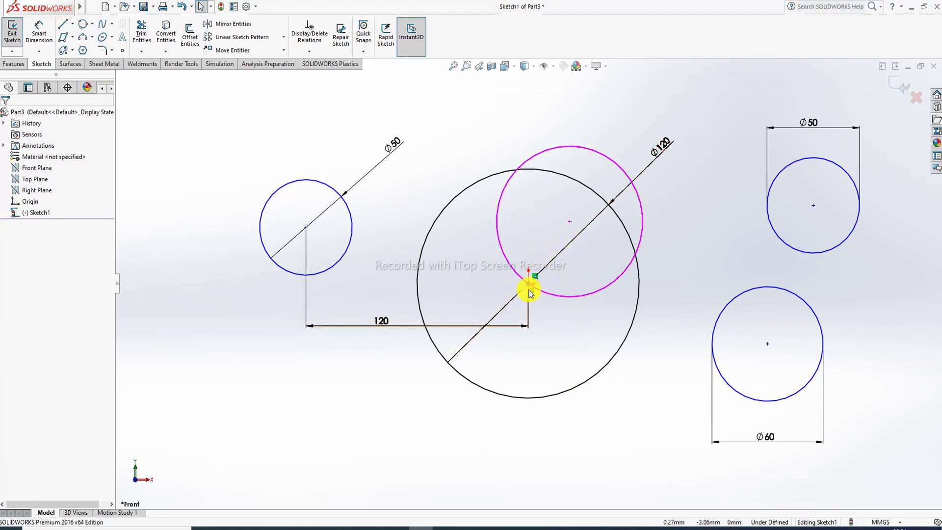
pyautogui.scroll(-3, 535, 287)
pyautogui.scroll(-2, 535, 288)
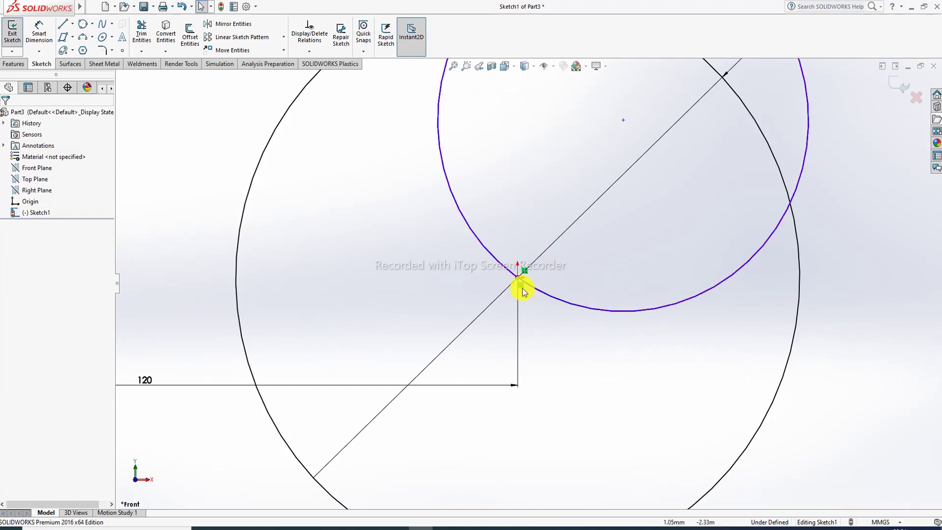
pyautogui.click(522, 290)
pyautogui.press('Escape')
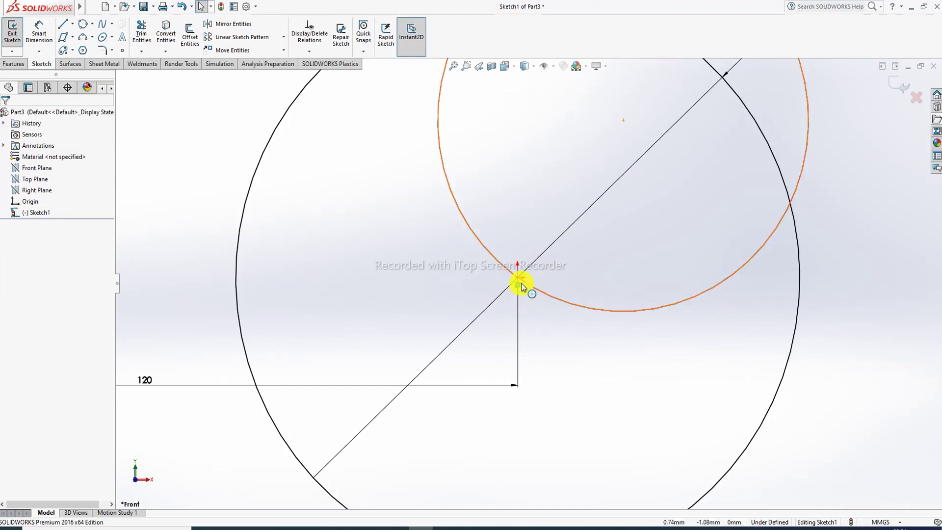
pyautogui.click(518, 288)
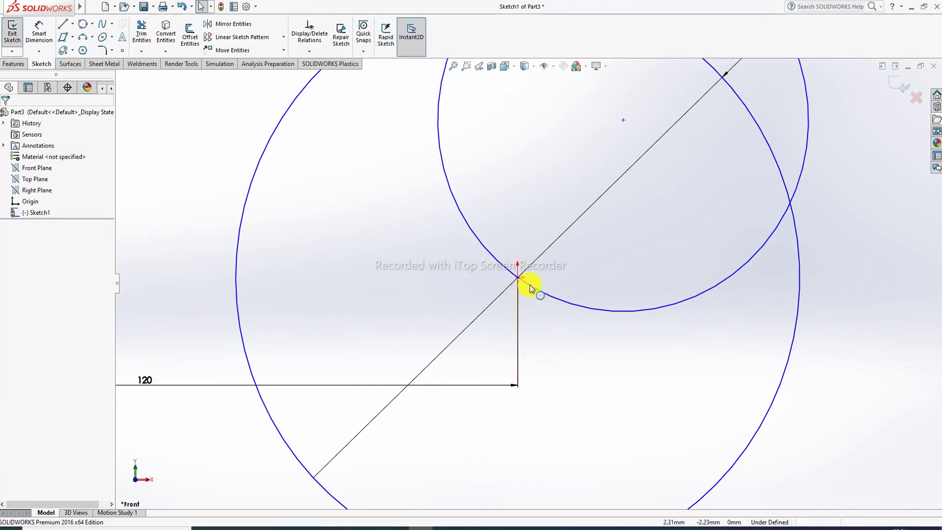
pyautogui.scroll(3, 543, 262)
pyautogui.scroll(1, 543, 263)
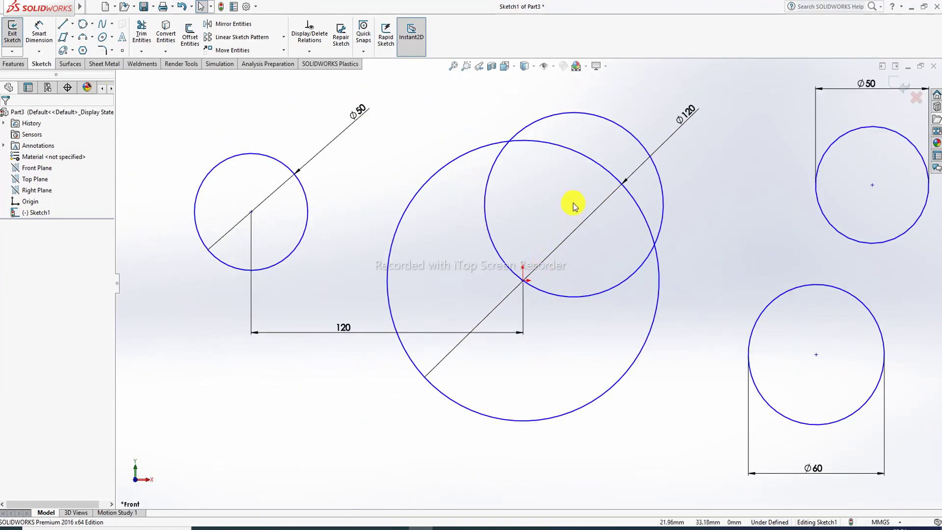
# - Merge the new circle's centre point with the origin using Merge Points
pyautogui.click(573, 206)
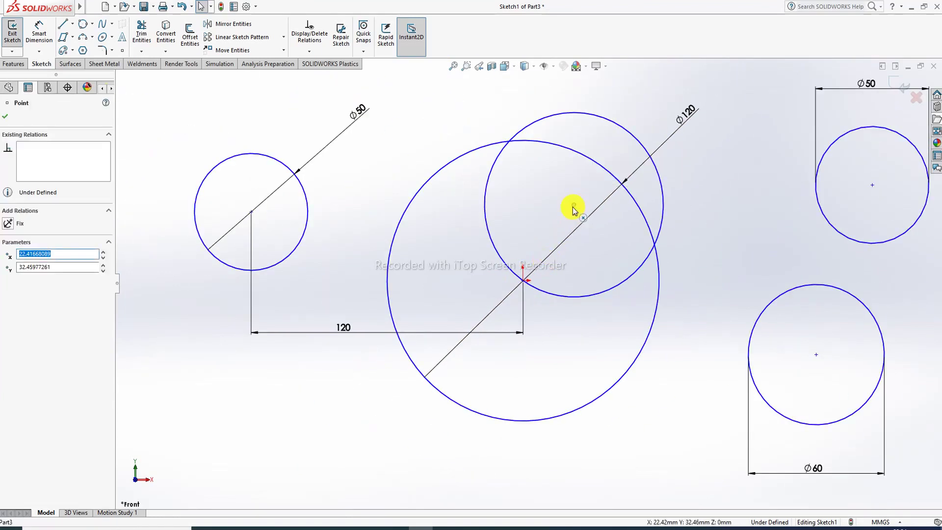
pyautogui.keyDown('ctrl'); pyautogui.click(523, 283); pyautogui.keyUp('ctrl')
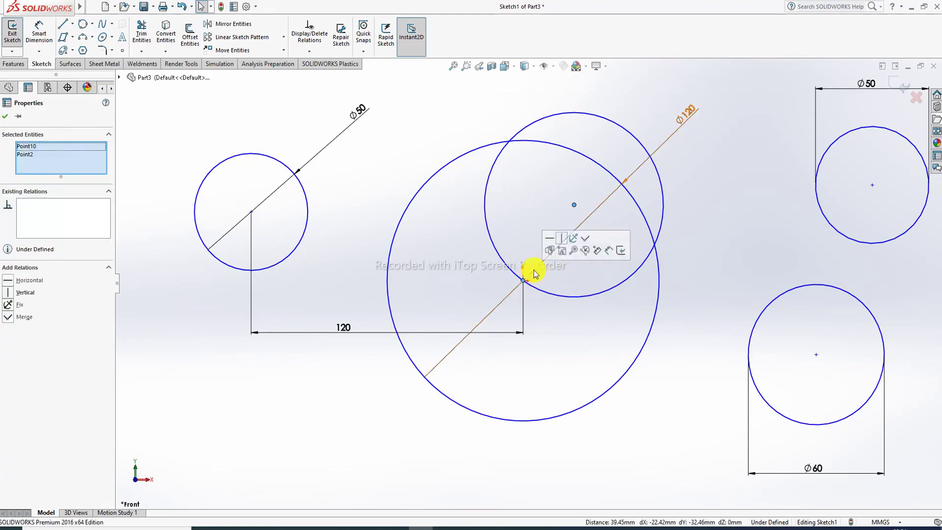
pyautogui.click(585, 242)
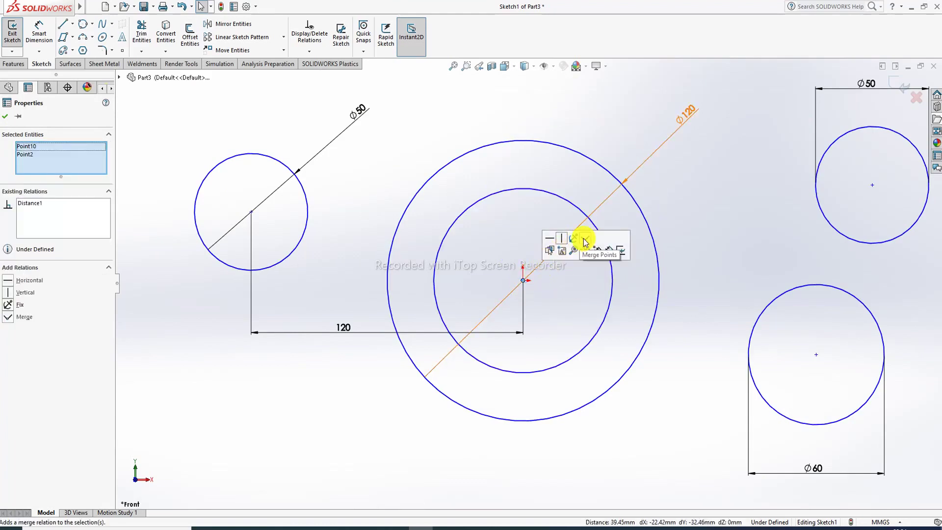
pyautogui.click(694, 189)
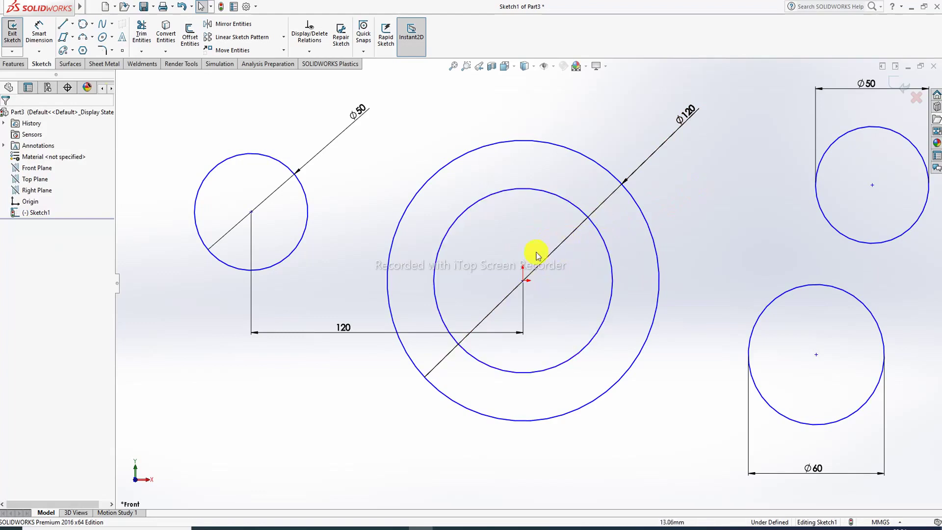
pyautogui.click(251, 214)
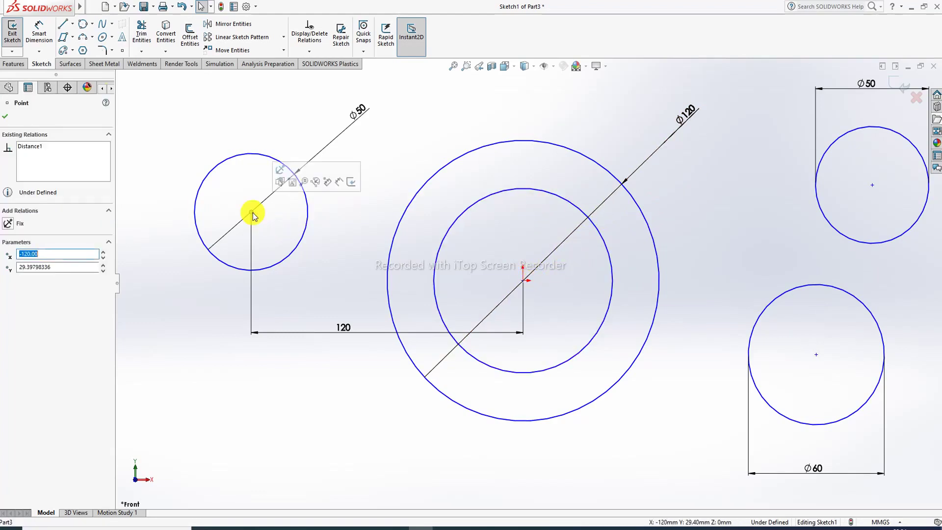
pyautogui.click(347, 332)
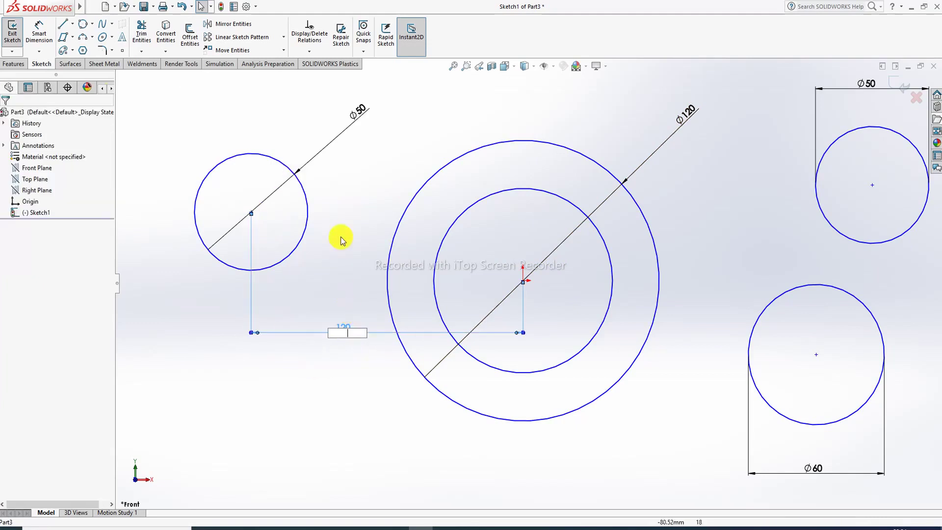
pyautogui.rightClick(321, 363)
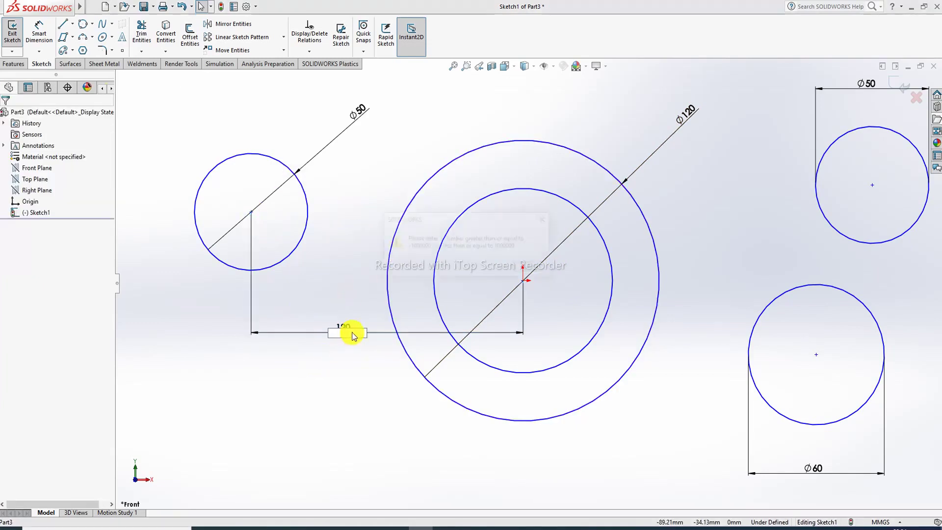
pyautogui.click(529, 267)
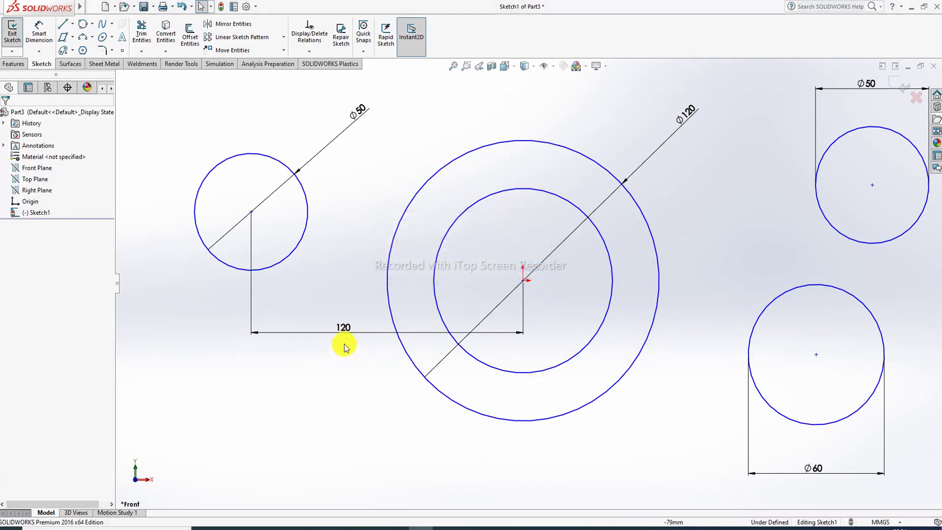
pyautogui.click(344, 327)
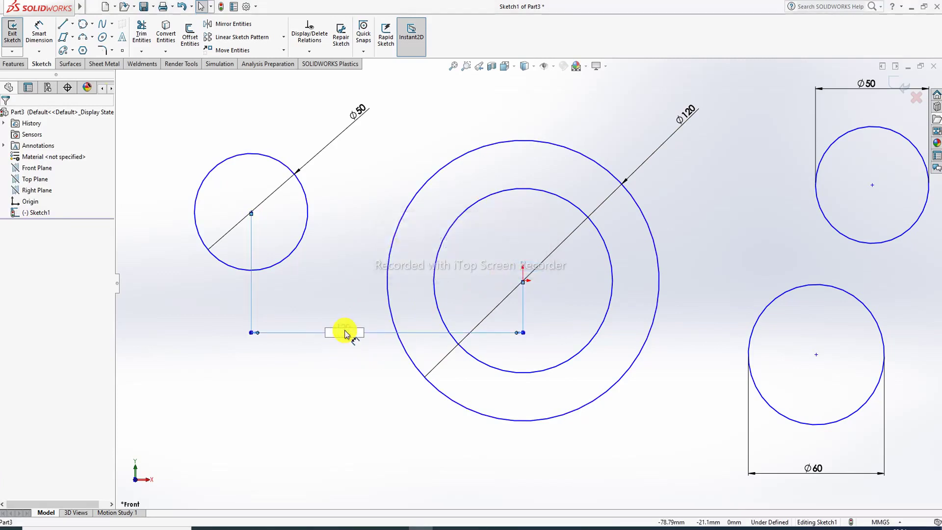
pyautogui.rightClick(368, 342)
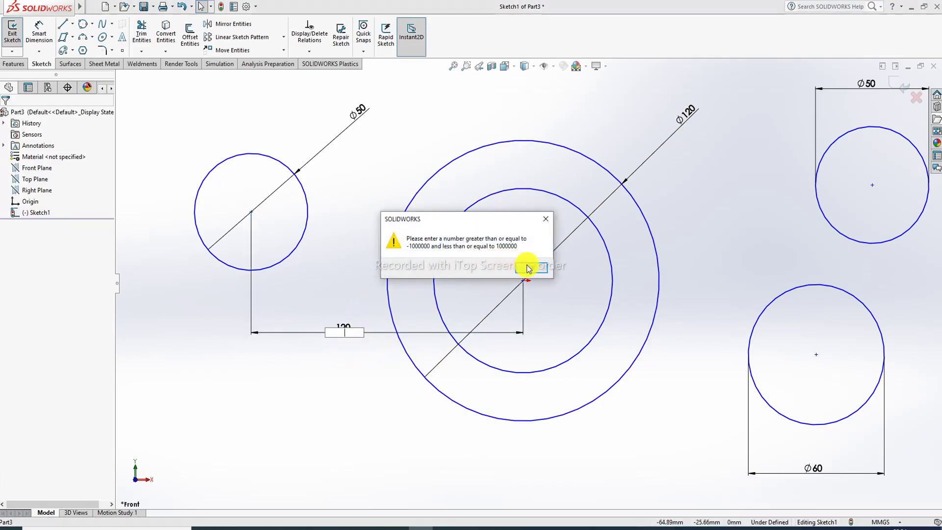
pyautogui.click(531, 267)
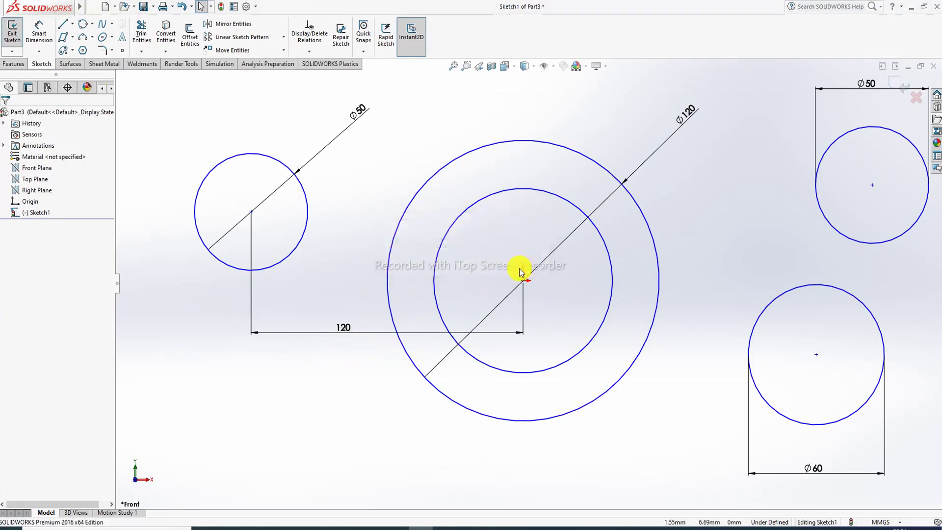
pyautogui.rightClick(362, 231)
pyautogui.click(330, 251)
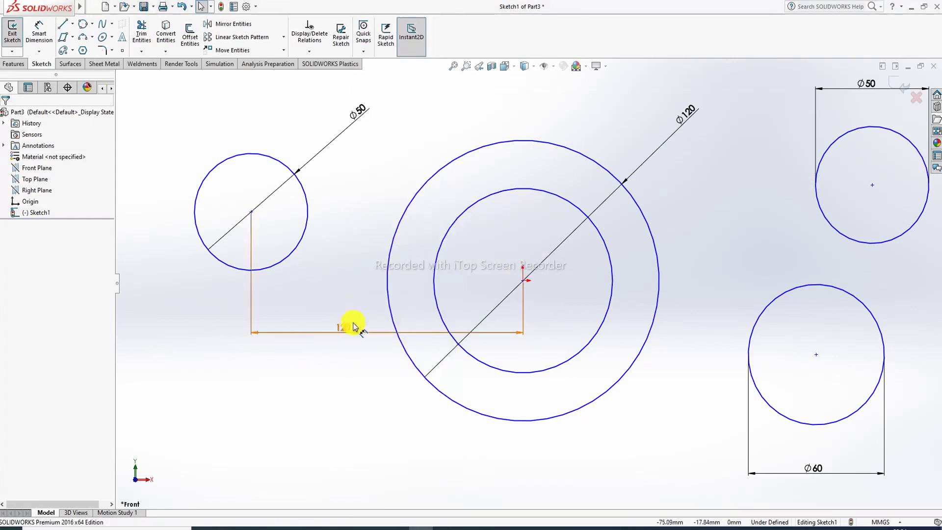
# - Merge the Ø50 circle's centre with the Ø120 circle's centre
pyautogui.click(872, 186)
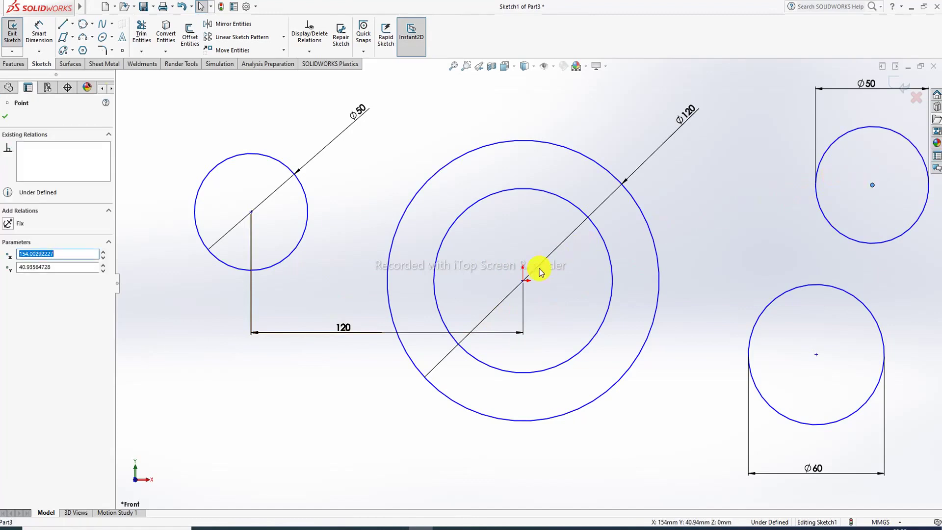
pyautogui.keyDown('ctrl'); pyautogui.click(523, 281); pyautogui.keyUp('ctrl')
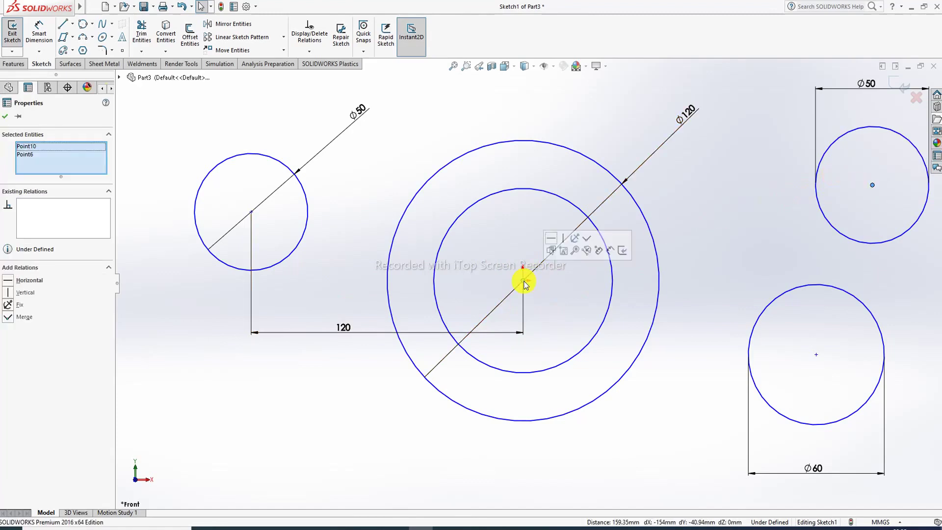
pyautogui.click(587, 241)
pyautogui.click(758, 224)
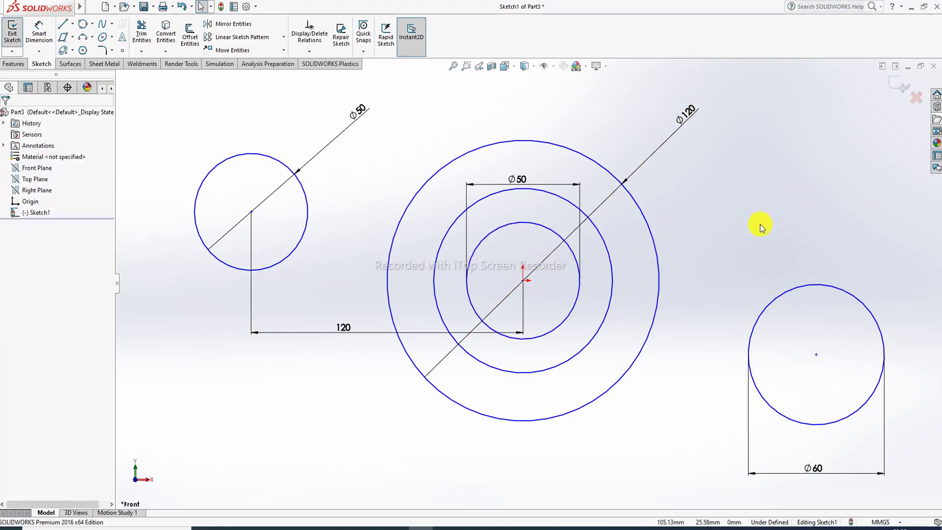
# - Discard the leftover 120 centre-distance dimension
pyautogui.click(343, 329)
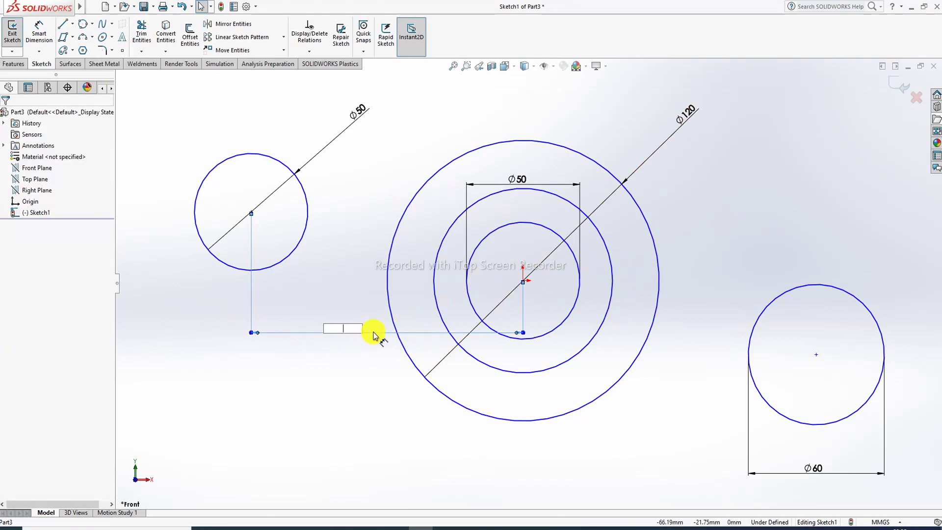
pyautogui.press('Return')
pyautogui.click(544, 217)
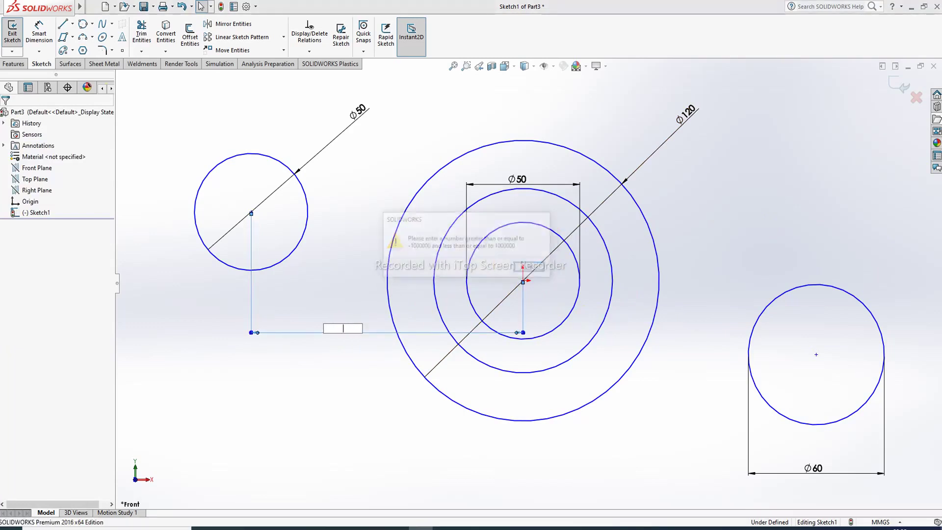
pyautogui.click(414, 331)
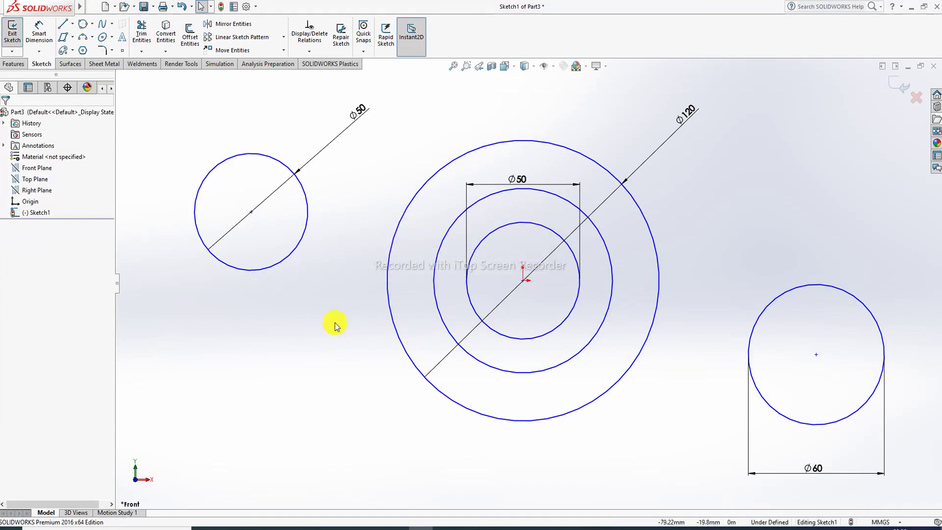
# - Merge the left Ø50 circle's centre with the concentric centre, then select that shared centre
pyautogui.click(251, 212)
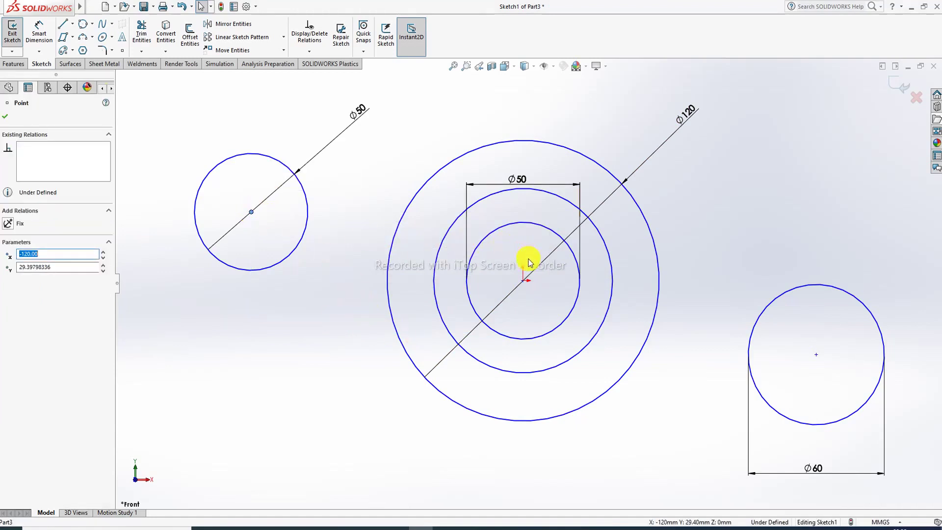
pyautogui.keyDown('ctrl'); pyautogui.click(523, 281); pyautogui.keyUp('ctrl')
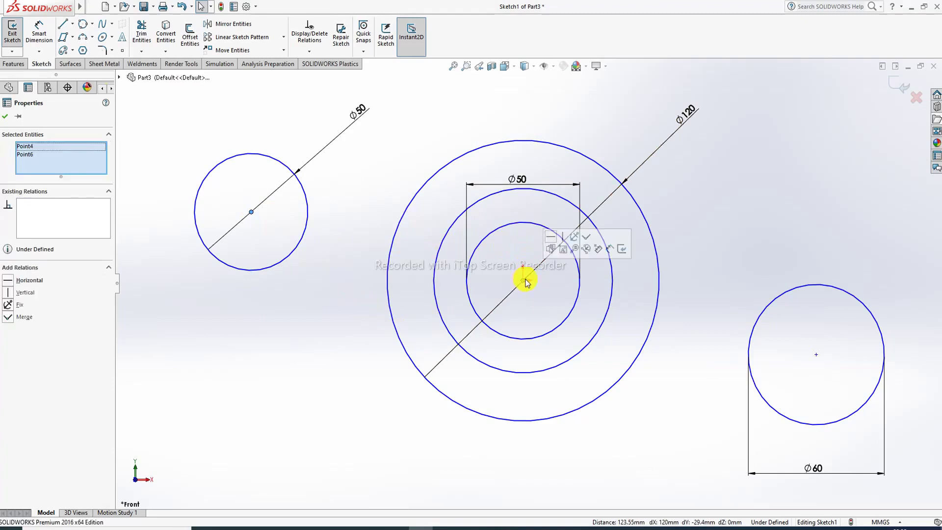
pyautogui.click(587, 241)
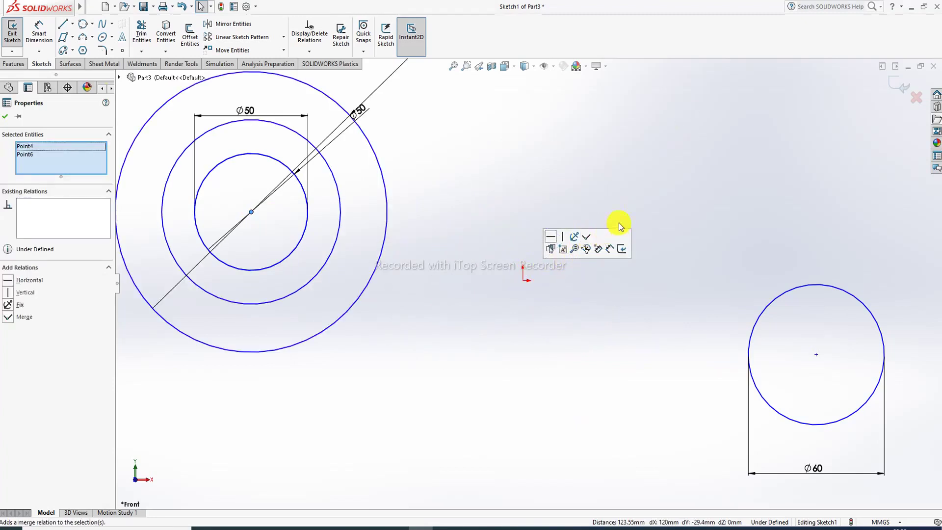
pyautogui.click(595, 190)
pyautogui.scroll(3, 408, 163)
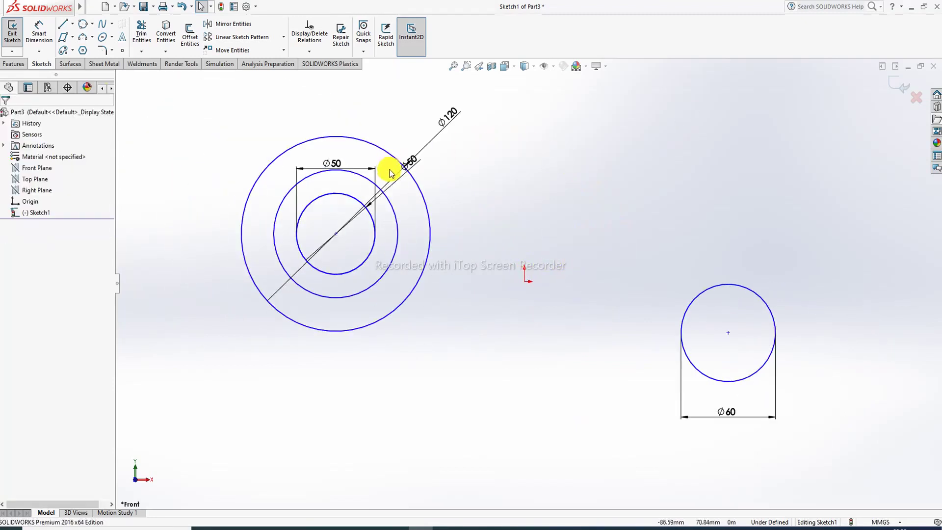
pyautogui.scroll(-1, 396, 213)
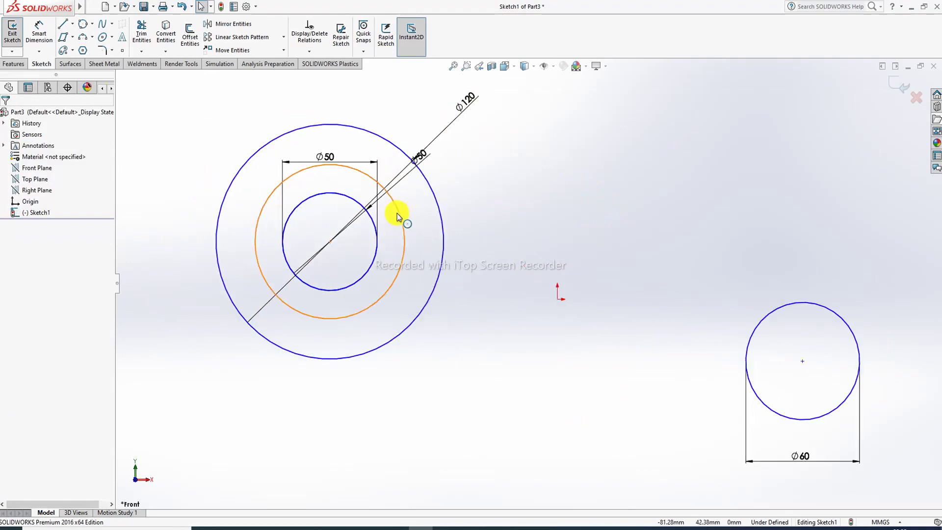
pyautogui.scroll(-1, 402, 213)
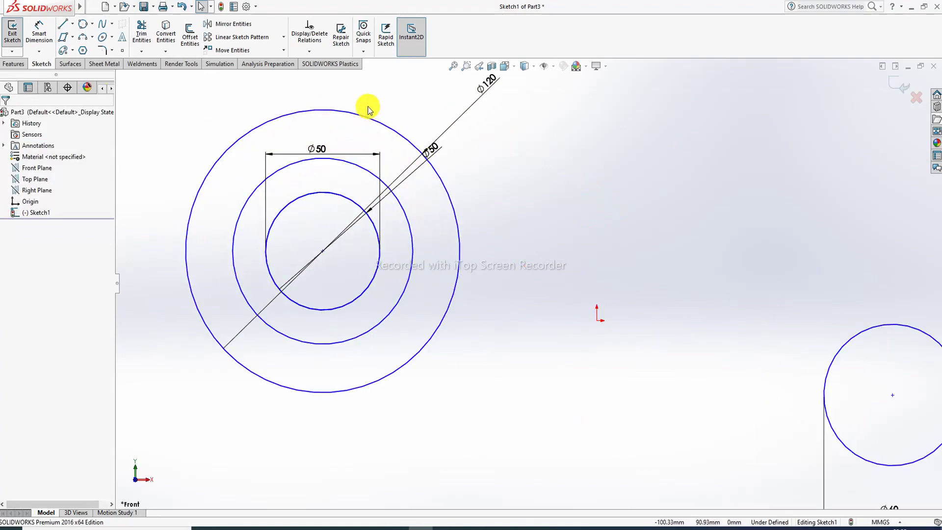
pyautogui.scroll(2, 448, 181)
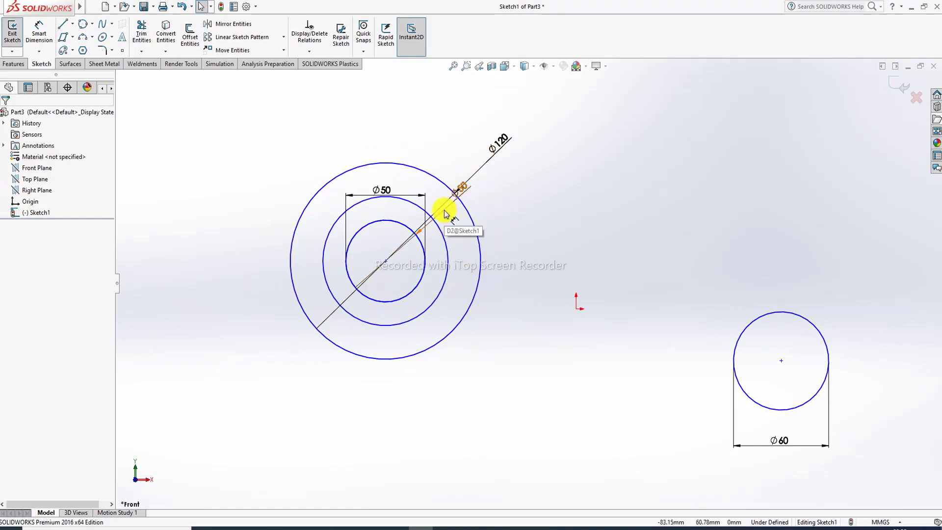
pyautogui.click(387, 263)
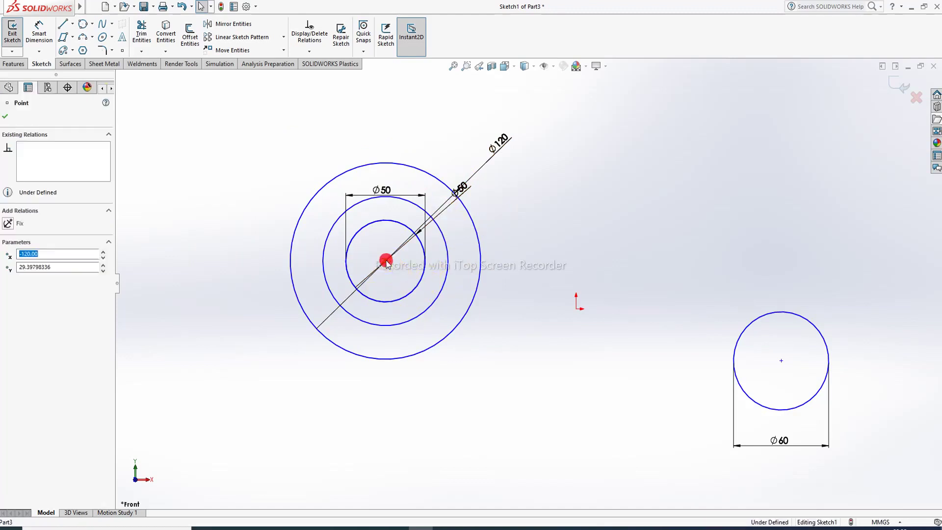
# - Make the shared centre coincident with the origin, rearrange the Ø50 dimensions, then open the Lecture-07 PDF
pyautogui.keyDown('ctrl'); pyautogui.click(577, 309); pyautogui.keyUp('ctrl')
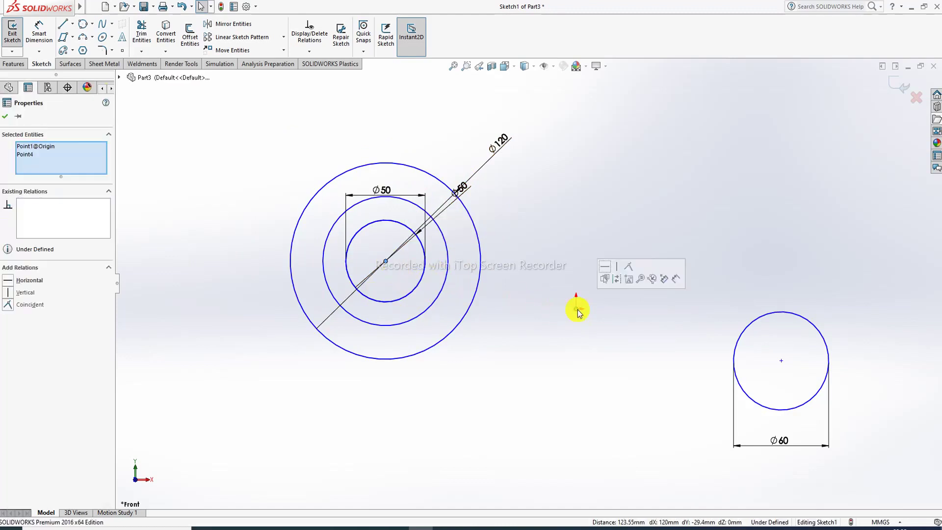
pyautogui.click(628, 268)
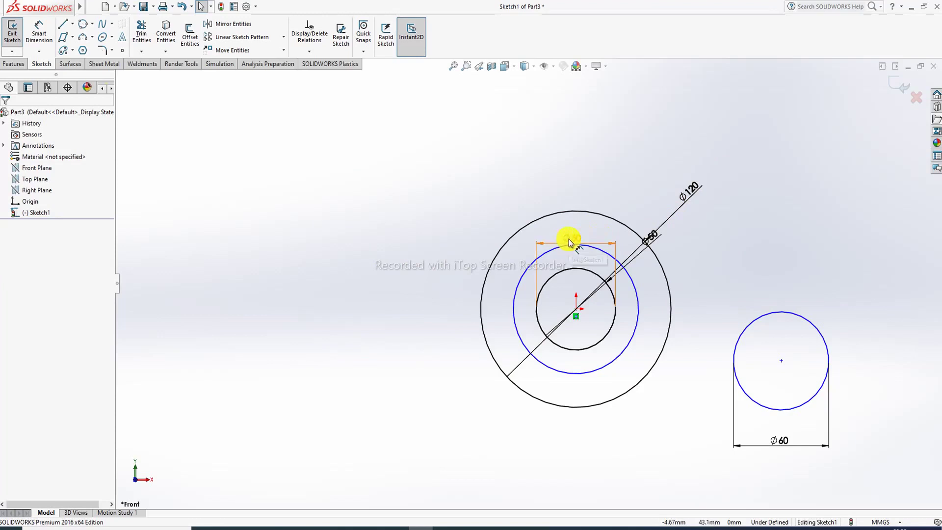
pyautogui.moveTo(569, 242); pyautogui.dragTo(578, 195)
pyautogui.click(660, 194)
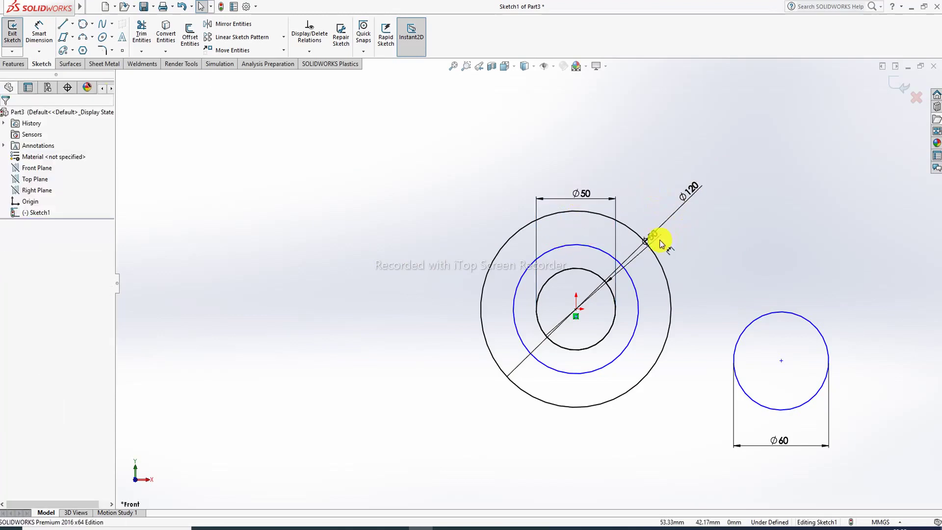
pyautogui.moveTo(660, 243); pyautogui.dragTo(698, 257)
pyautogui.click(725, 217)
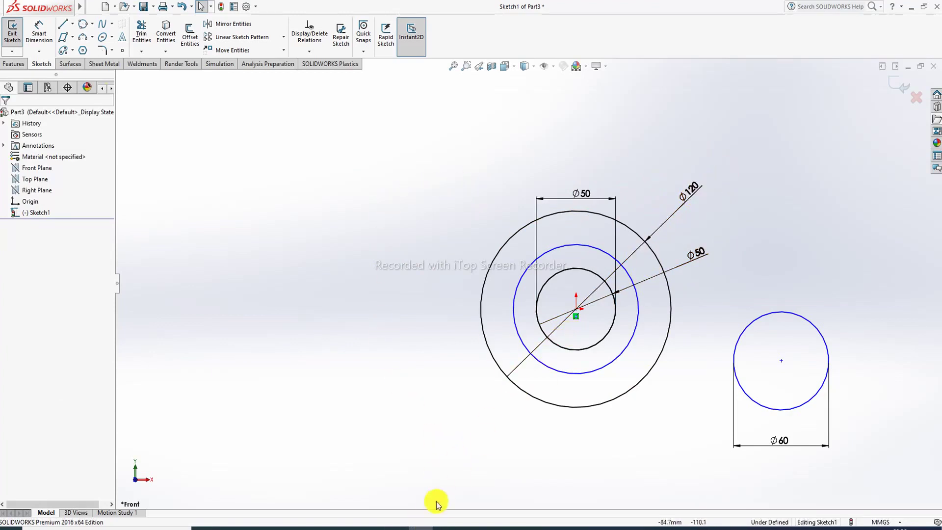
pyautogui.moveTo(419, 525)
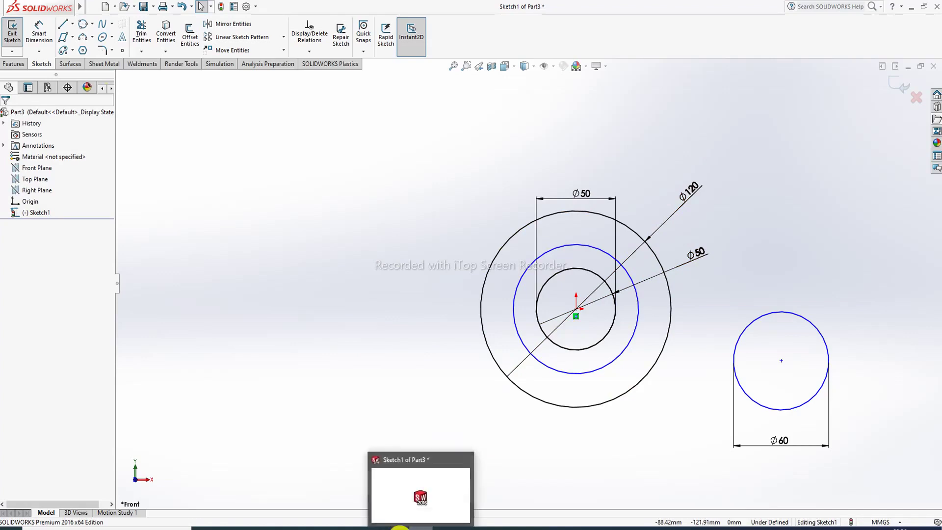
pyautogui.click(427, 527)
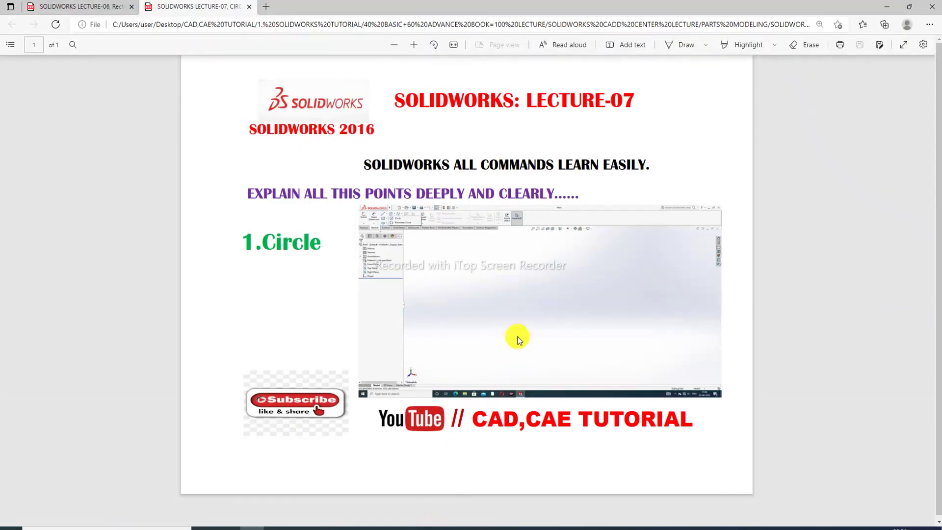